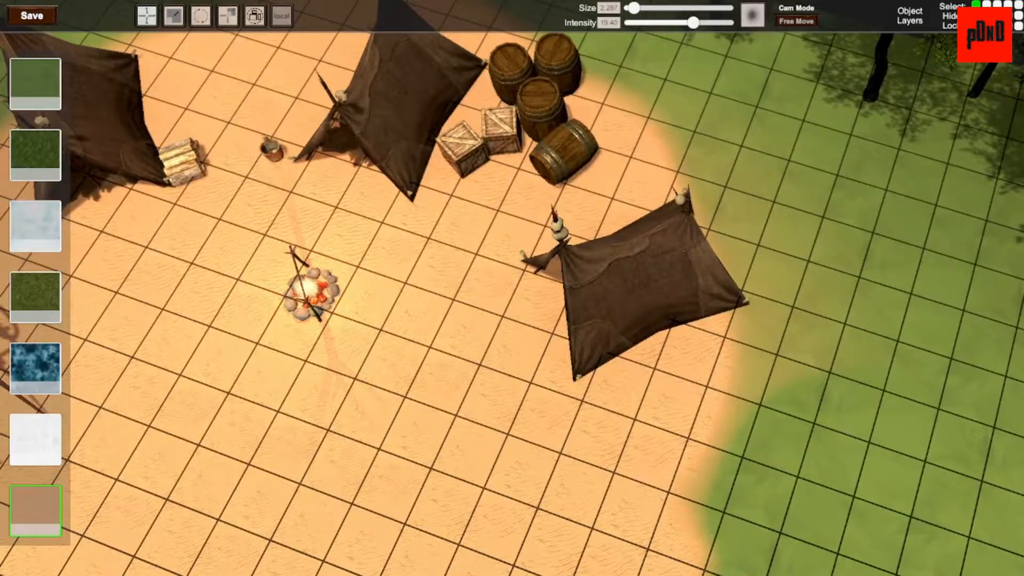
# - Lower the terrain brush intensity to 9.884 for work around the sandy clearing
pyautogui.moveTo(766, 341)
pyautogui.mouseDown()
pyautogui.moveTo(812, 385)
pyautogui.moveTo(806, 189)
pyautogui.moveTo(749, 80)
pyautogui.mouseUp()
pyautogui.moveTo(656, 33); pyautogui.dragTo(656, 28)
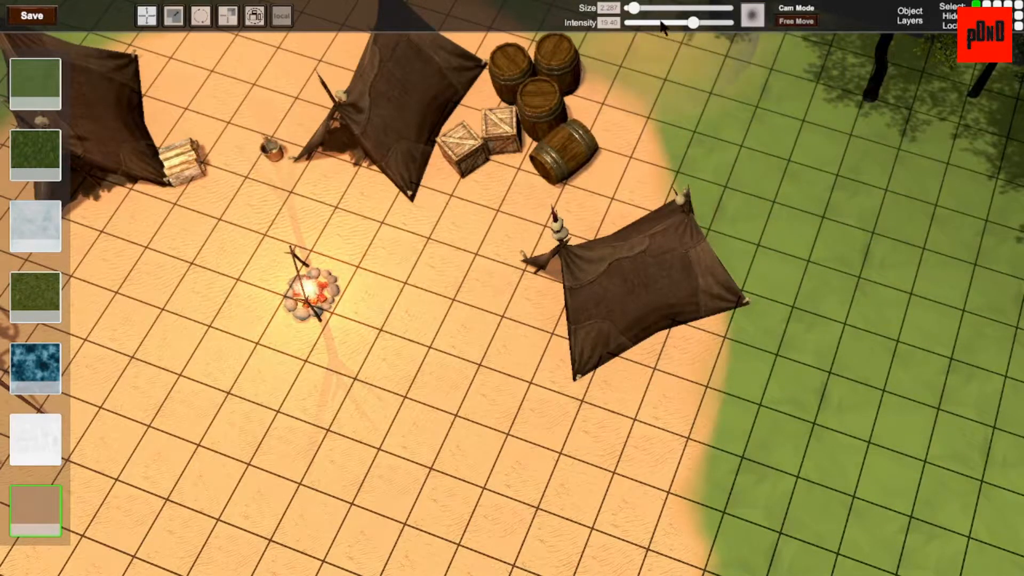
pyautogui.moveTo(740, 100); pyautogui.dragTo(673, 80)
pyautogui.moveTo(688, 290)
pyautogui.mouseDown(button='right')
pyautogui.moveTo(663, 279)
pyautogui.moveTo(729, 266)
pyautogui.mouseUp(button='right')
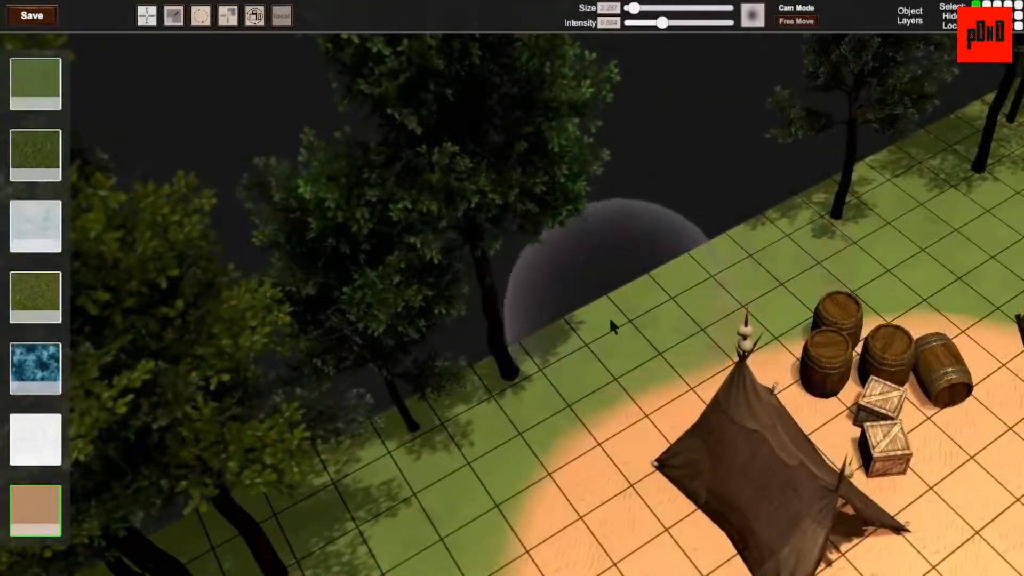
pyautogui.moveTo(1011, 498)
pyautogui.mouseDown(button='right')
pyautogui.moveTo(987, 493)
pyautogui.moveTo(691, 278)
pyautogui.moveTo(773, 314)
pyautogui.mouseUp(button='right')
pyautogui.moveTo(772, 349)
pyautogui.mouseDown(button='right')
pyautogui.moveTo(646, 293)
pyautogui.moveTo(640, 256)
pyautogui.moveTo(659, 246)
pyautogui.moveTo(688, 291)
pyautogui.mouseUp(button='right')
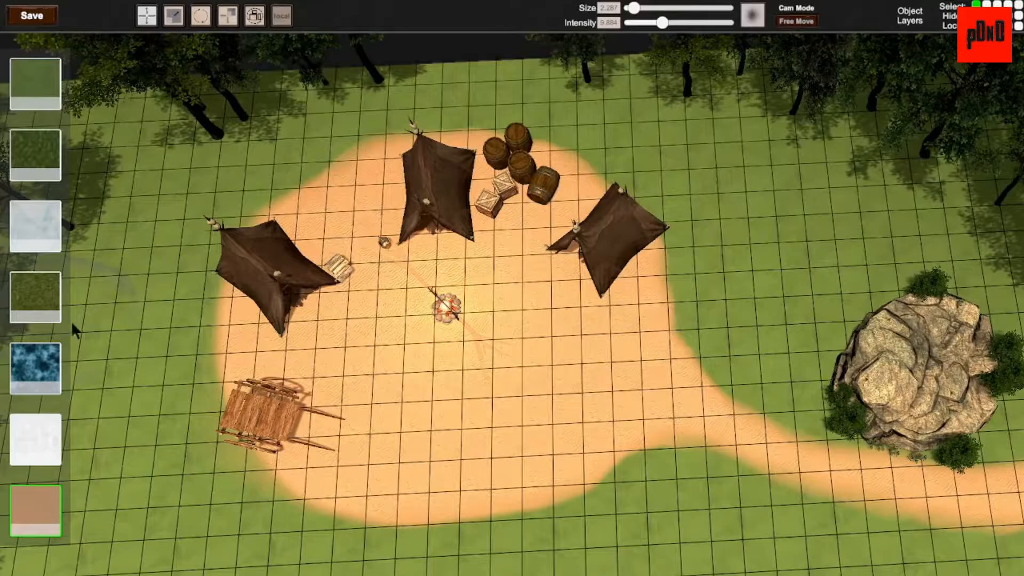
# - Try the wet mud ground texture on the clearing and path, then switch back to the sandy one
pyautogui.scroll(-10, 37, 341)
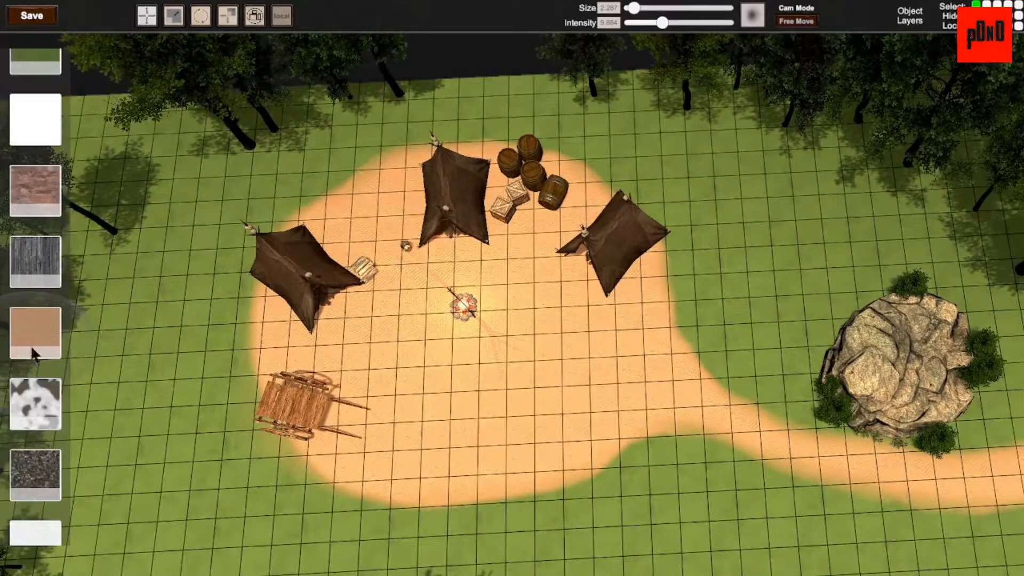
pyautogui.click(33, 326)
pyautogui.scroll(-3, 32, 378)
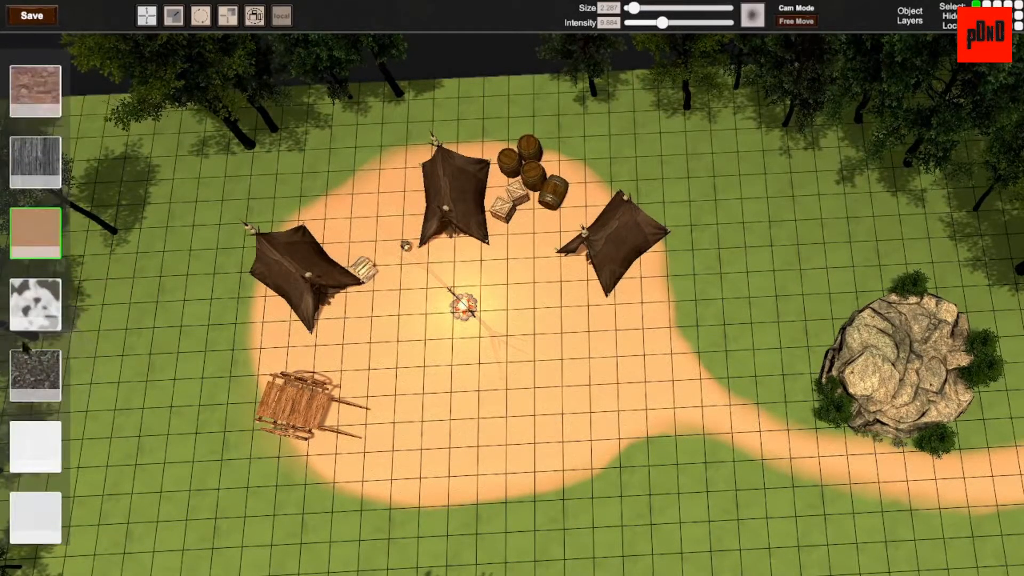
pyautogui.click(25, 309)
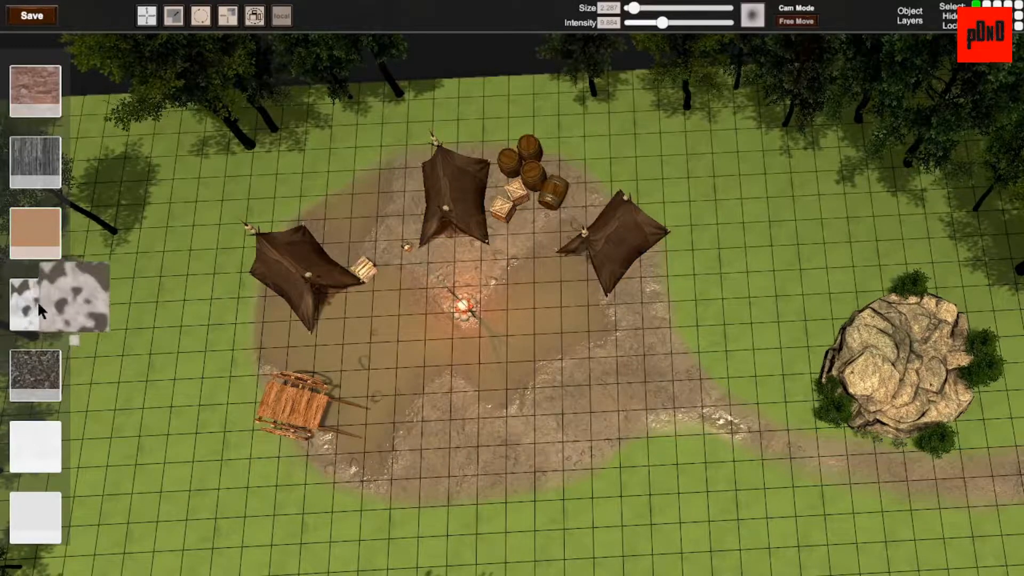
pyautogui.click(33, 306)
pyautogui.scroll(3, 31, 267)
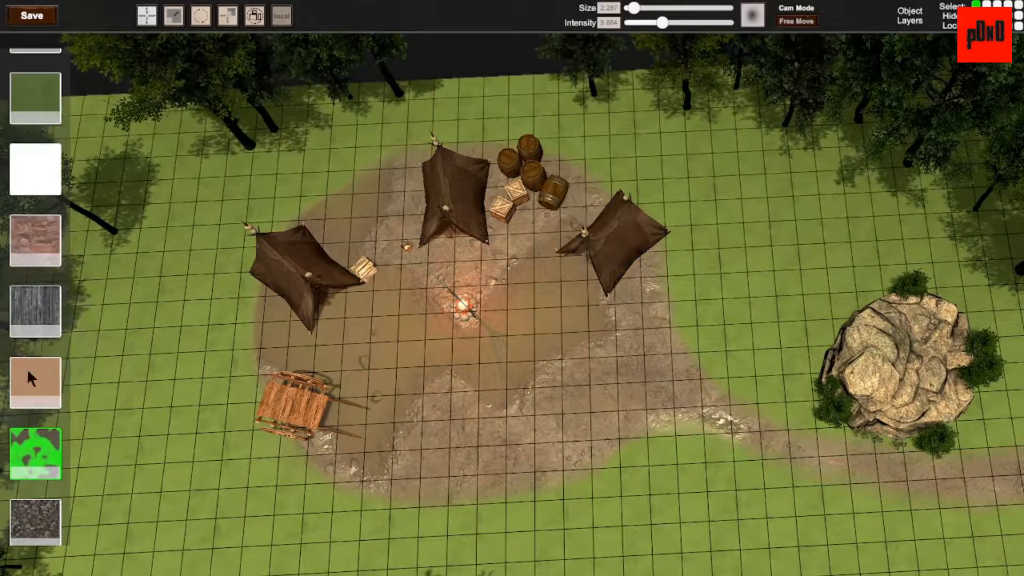
pyautogui.click(28, 369)
# - Replace the sandy texture of the clearing and path with the grey-brown dirt texture
pyautogui.scroll(-5, 29, 376)
pyautogui.scroll(-2, 30, 380)
pyautogui.scroll(4, 29, 384)
pyautogui.scroll(-1, 35, 470)
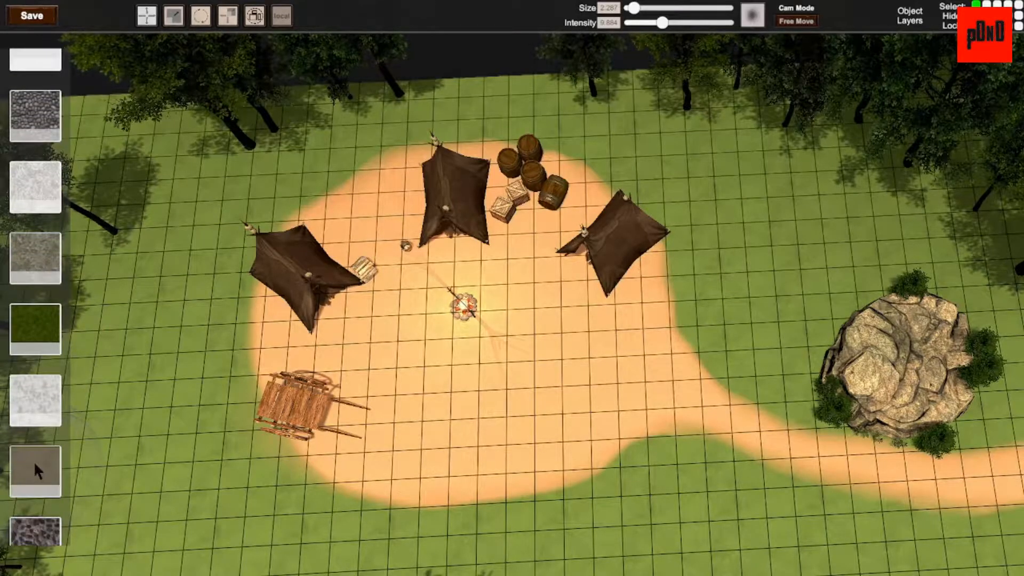
pyautogui.click(37, 462)
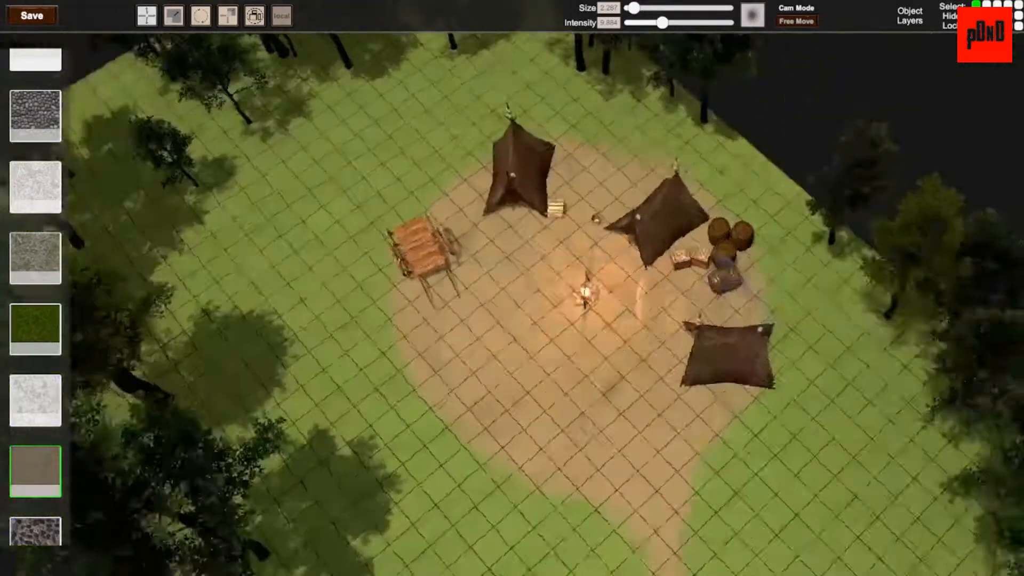
pyautogui.moveTo(686, 293)
pyautogui.mouseDown(button='right')
pyautogui.moveTo(661, 283)
pyautogui.moveTo(686, 277)
pyautogui.mouseUp(button='right')
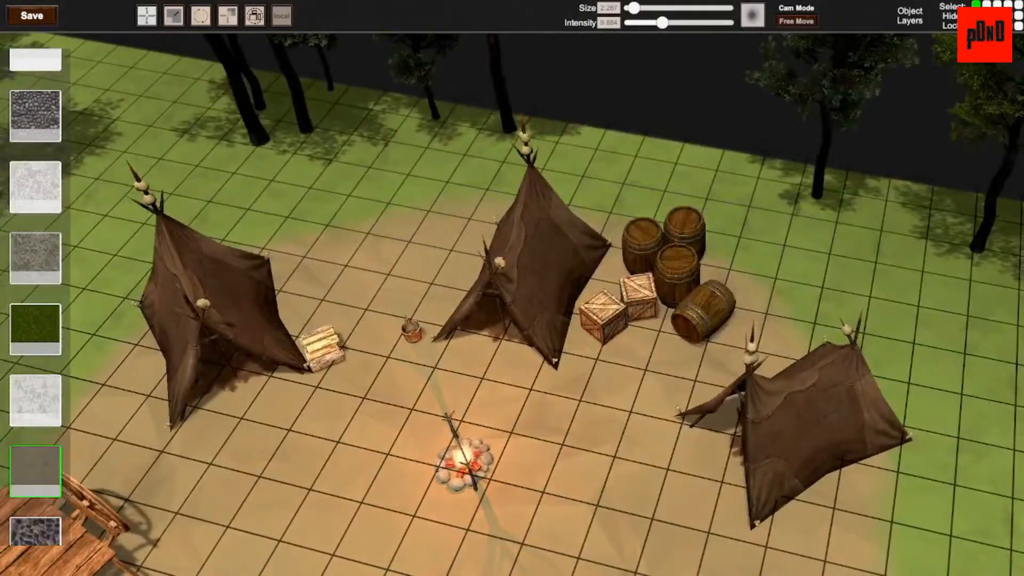
# - Choose the dark green grass texture for painting and set the brush size to 4.954 with intensity 1.186
pyautogui.click(35, 471)
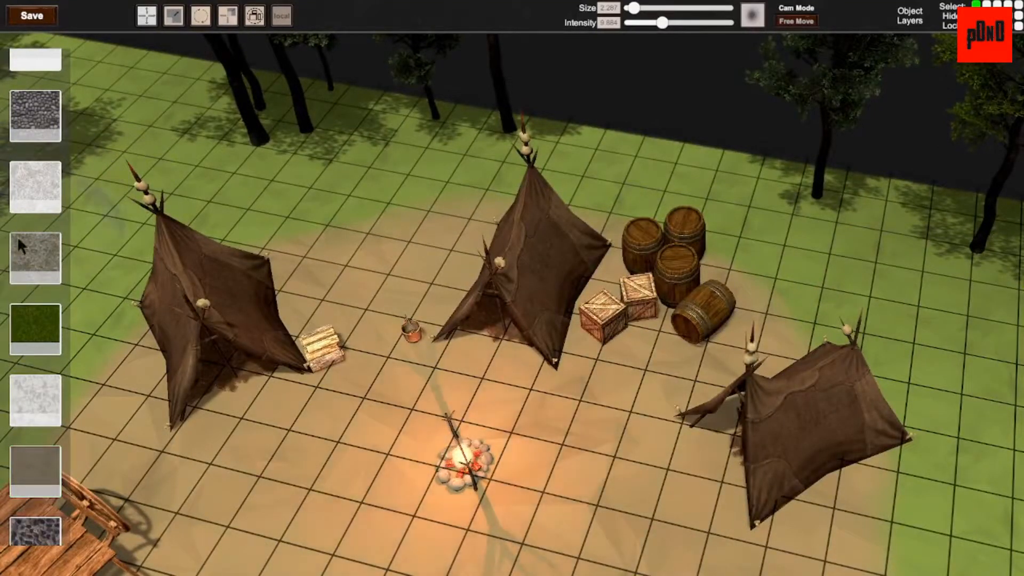
pyautogui.click(28, 315)
pyautogui.moveTo(422, 368)
pyautogui.mouseDown(button='right')
pyautogui.moveTo(614, 256)
pyautogui.moveTo(645, 293)
pyautogui.moveTo(662, 240)
pyautogui.moveTo(656, 286)
pyautogui.mouseUp(button='right')
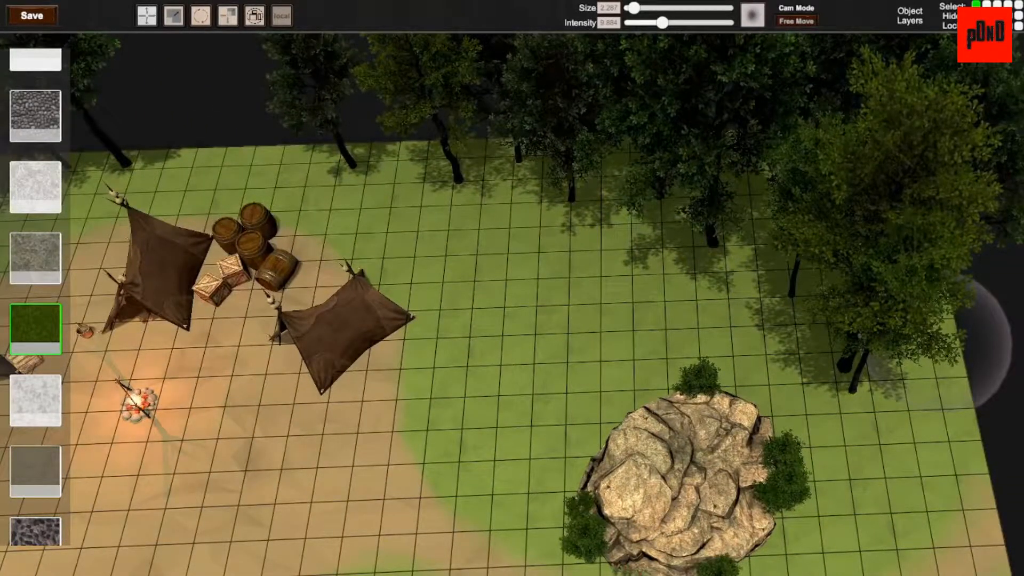
pyautogui.moveTo(638, 293)
pyautogui.mouseDown(button='right')
pyautogui.moveTo(674, 261)
pyautogui.moveTo(665, 279)
pyautogui.mouseUp(button='right')
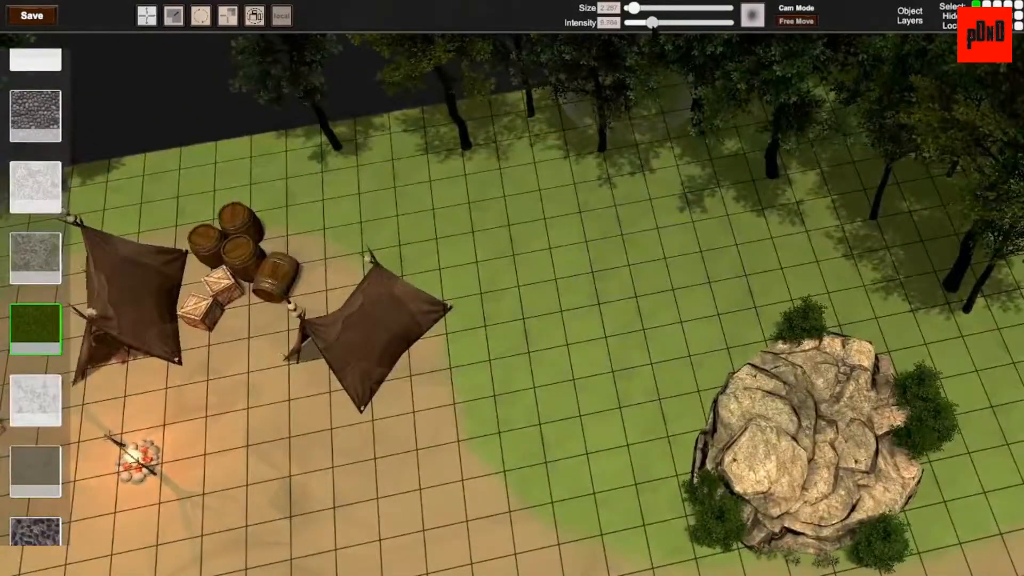
pyautogui.moveTo(634, 8); pyautogui.dragTo(637, 7)
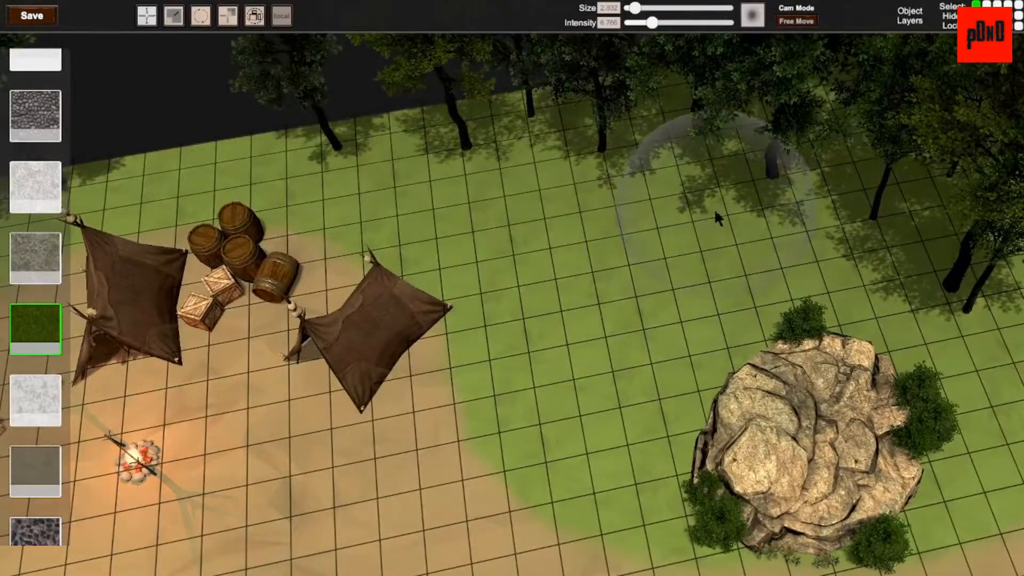
pyautogui.moveTo(681, 218)
pyautogui.mouseDown(button='right')
pyautogui.moveTo(682, 286)
pyautogui.moveTo(726, 269)
pyautogui.mouseUp(button='right')
pyautogui.scroll(4, 659, 281)
# - Paint faint grass texture over the forest floor beneath the trees behind the cart
pyautogui.moveTo(782, 247)
pyautogui.mouseDown()
pyautogui.moveTo(512, 144)
pyautogui.moveTo(650, 215)
pyautogui.moveTo(949, 315)
pyautogui.moveTo(853, 267)
pyautogui.mouseUp()
pyautogui.moveTo(747, 267)
pyautogui.mouseDown(button='right')
pyautogui.moveTo(693, 261)
pyautogui.moveTo(688, 290)
pyautogui.moveTo(652, 287)
pyautogui.moveTo(684, 289)
pyautogui.mouseUp(button='right')
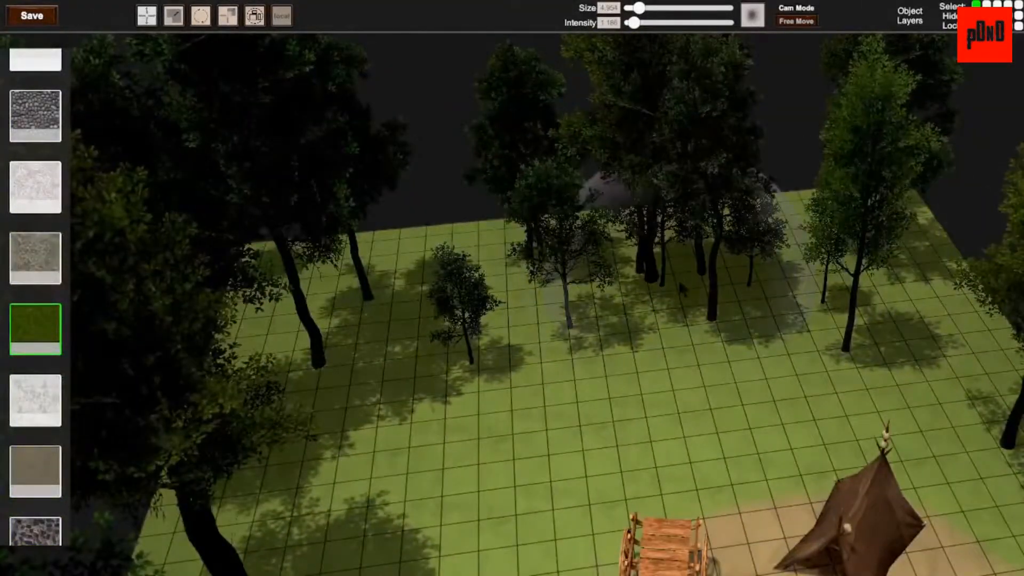
pyautogui.moveTo(800, 234); pyautogui.dragTo(689, 267, button='right')
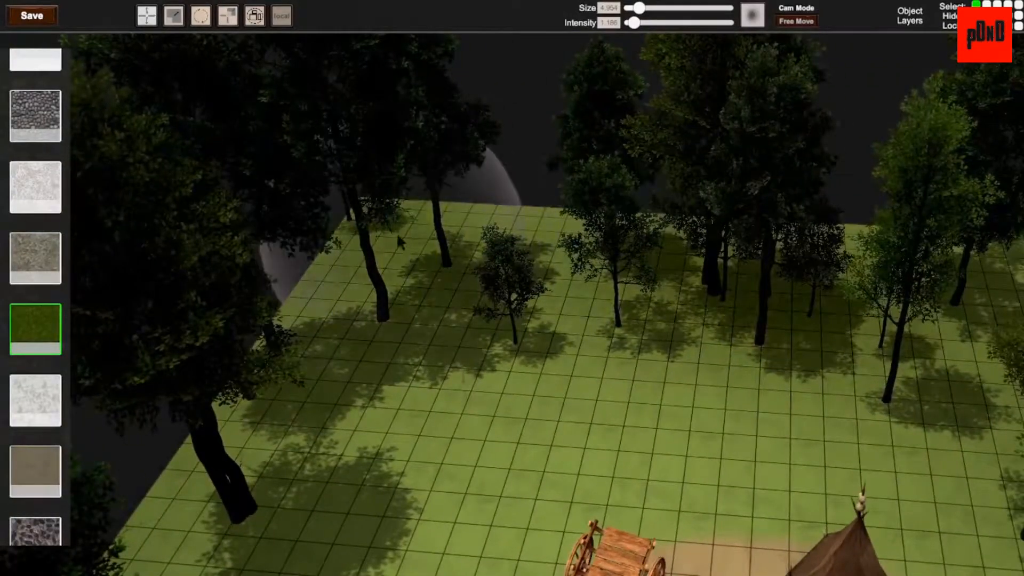
pyautogui.moveTo(454, 242)
pyautogui.mouseDown(button='right')
pyautogui.moveTo(567, 402)
pyautogui.moveTo(688, 266)
pyautogui.moveTo(695, 299)
pyautogui.moveTo(587, 320)
pyautogui.mouseUp(button='right')
pyautogui.moveTo(529, 344); pyautogui.dragTo(589, 266, button='right')
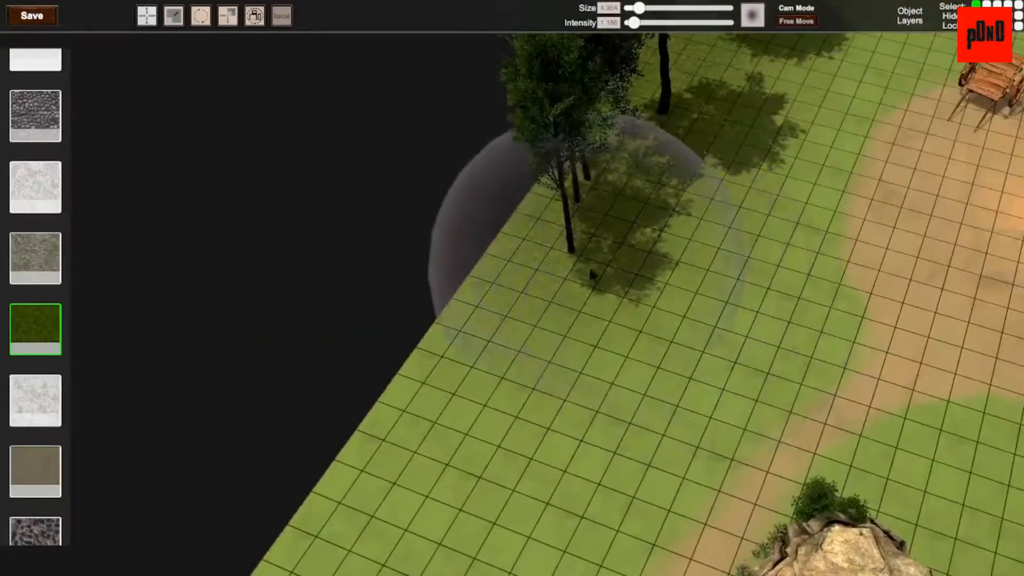
pyautogui.moveTo(732, 63)
pyautogui.mouseDown(button='right')
pyautogui.moveTo(699, 287)
pyautogui.moveTo(703, 254)
pyautogui.moveTo(676, 291)
pyautogui.moveTo(683, 302)
pyautogui.mouseUp(button='right')
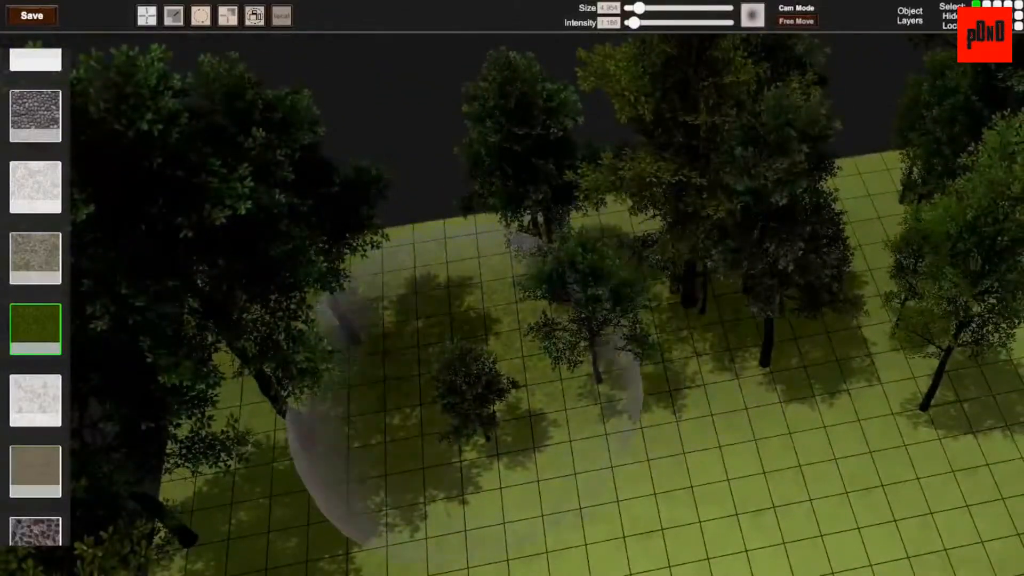
pyautogui.moveTo(981, 341); pyautogui.dragTo(592, 266, button='right')
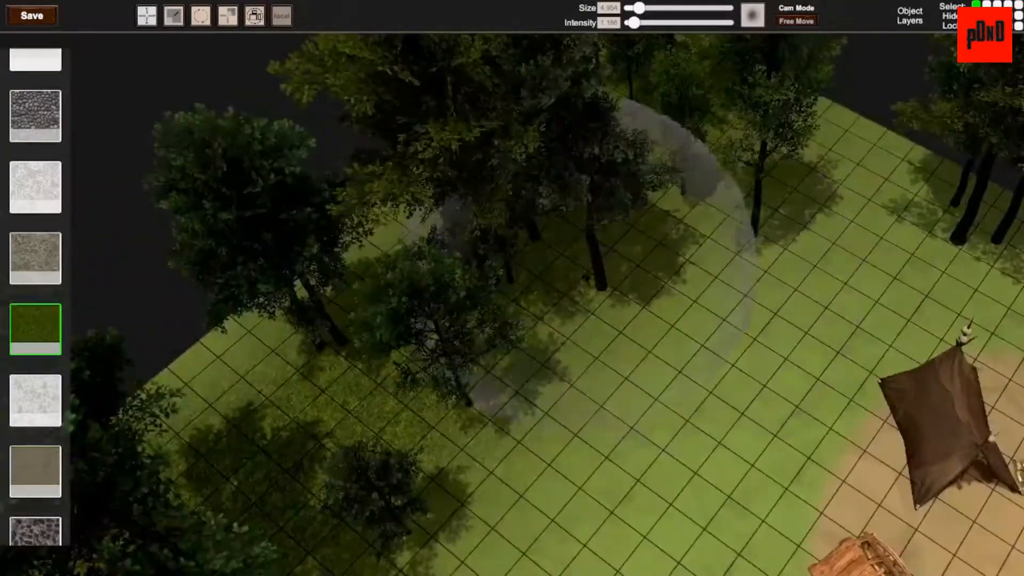
# - Continue painting faint grass beneath the trees behind the tents and towards the large rock
pyautogui.moveTo(877, 270)
pyautogui.mouseDown(button='right')
pyautogui.moveTo(686, 281)
pyautogui.moveTo(681, 264)
pyautogui.moveTo(565, 251)
pyautogui.moveTo(704, 299)
pyautogui.moveTo(677, 294)
pyautogui.mouseUp(button='right')
pyautogui.moveTo(982, 288)
pyautogui.mouseDown(button='right')
pyautogui.moveTo(686, 288)
pyautogui.moveTo(710, 278)
pyautogui.moveTo(675, 288)
pyautogui.moveTo(683, 272)
pyautogui.moveTo(663, 255)
pyautogui.mouseUp(button='right')
pyautogui.moveTo(768, 256)
pyautogui.mouseDown(button='right')
pyautogui.moveTo(693, 251)
pyautogui.moveTo(664, 299)
pyautogui.moveTo(677, 301)
pyautogui.mouseUp(button='right')
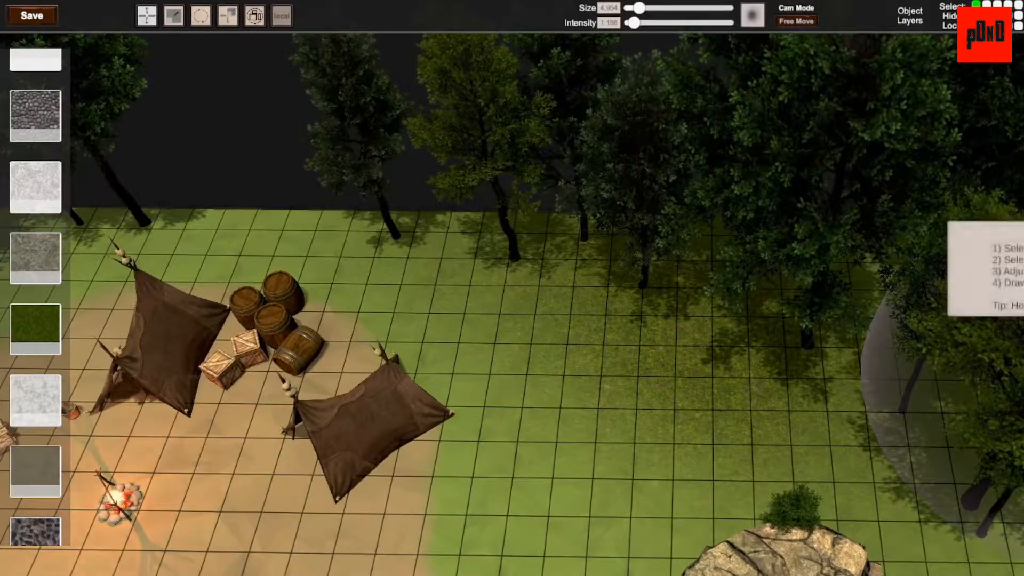
pyautogui.moveTo(543, 365)
pyautogui.mouseDown(button='right')
pyautogui.moveTo(576, 341)
pyautogui.moveTo(715, 320)
pyautogui.mouseUp(button='right')
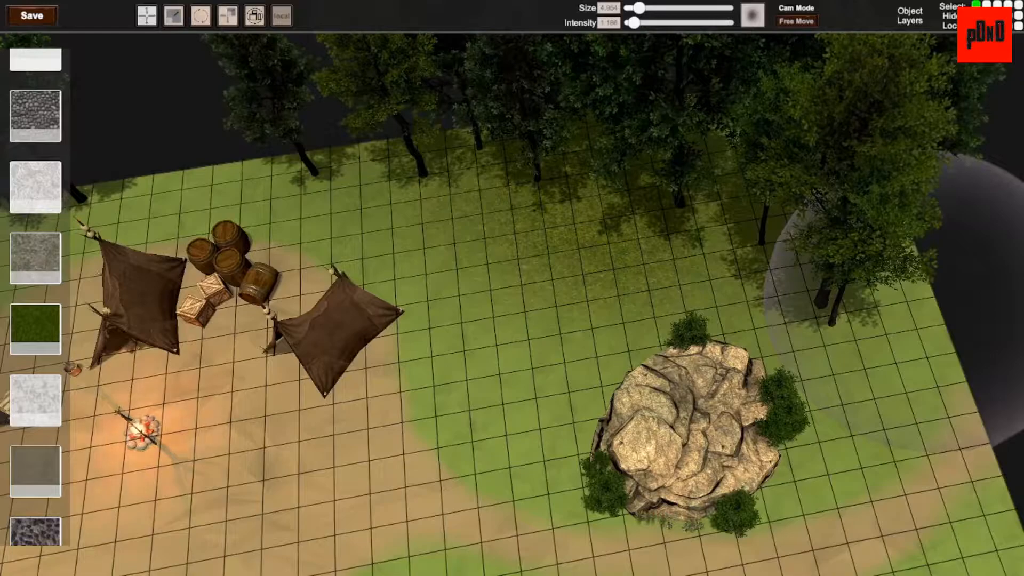
pyautogui.moveTo(536, 275)
pyautogui.mouseDown(button='right')
pyautogui.moveTo(635, 256)
pyautogui.moveTo(699, 280)
pyautogui.mouseUp(button='right')
# - Set the brush size to 2.832 and paint grass under the trees along the map's outer edge
pyautogui.scroll(-2, 699, 280)
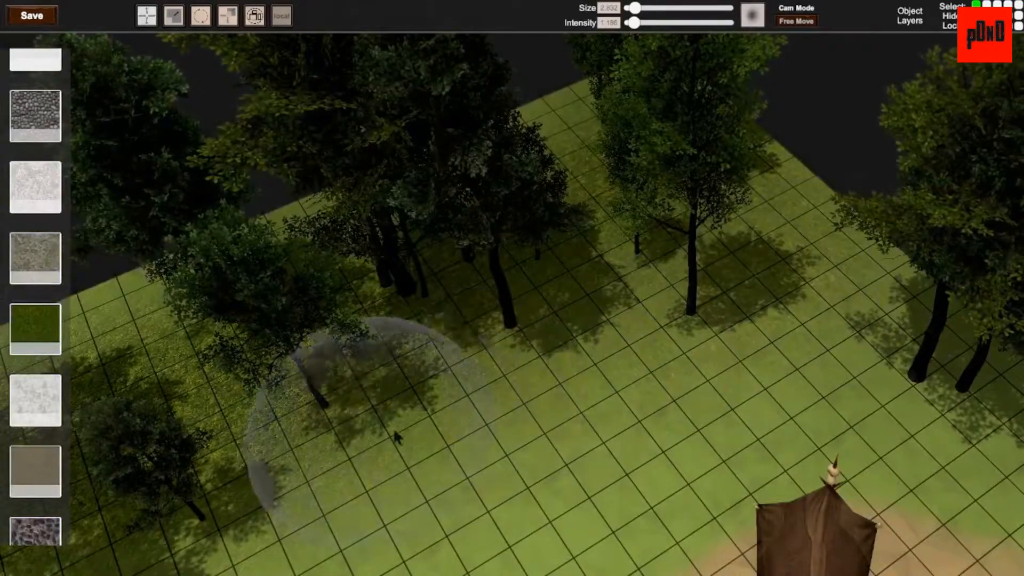
pyautogui.moveTo(561, 137); pyautogui.dragTo(720, 251, button='right')
pyautogui.moveTo(643, 455)
pyautogui.mouseDown(button='right')
pyautogui.moveTo(703, 311)
pyautogui.moveTo(472, 213)
pyautogui.mouseUp(button='right')
pyautogui.moveTo(459, 225); pyautogui.dragTo(782, 302)
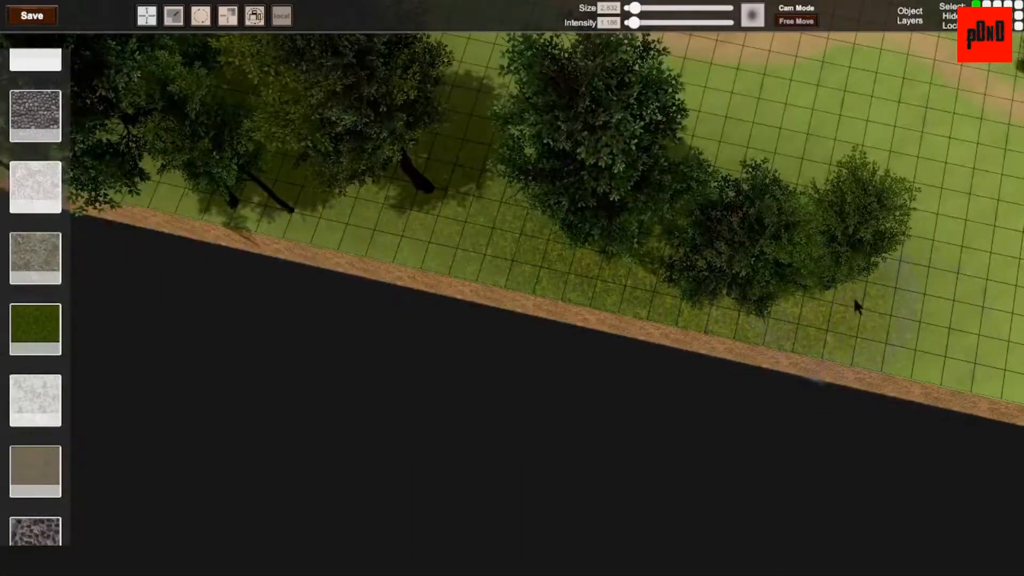
# - Reduce the grass brush size to 0.529 for detail work around the camp clearing
pyautogui.moveTo(954, 328)
pyautogui.mouseDown(button='right')
pyautogui.moveTo(682, 297)
pyautogui.moveTo(613, 256)
pyautogui.mouseUp(button='right')
pyautogui.moveTo(837, 273)
pyautogui.mouseDown(button='right')
pyautogui.moveTo(715, 325)
pyautogui.moveTo(800, 262)
pyautogui.mouseUp(button='right')
pyautogui.press('w')
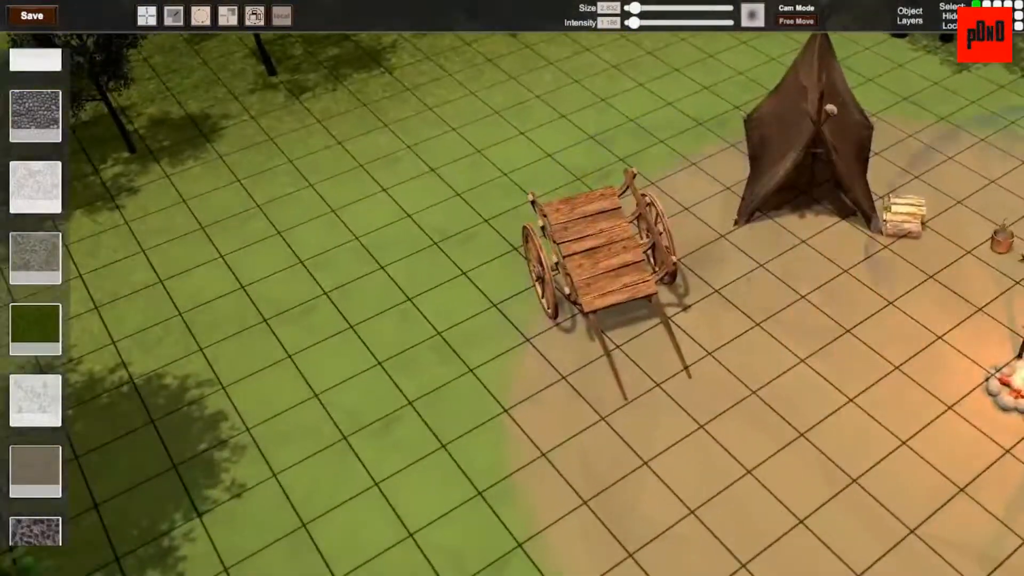
pyautogui.click(35, 329)
pyautogui.moveTo(548, 411); pyautogui.dragTo(684, 274, button='right')
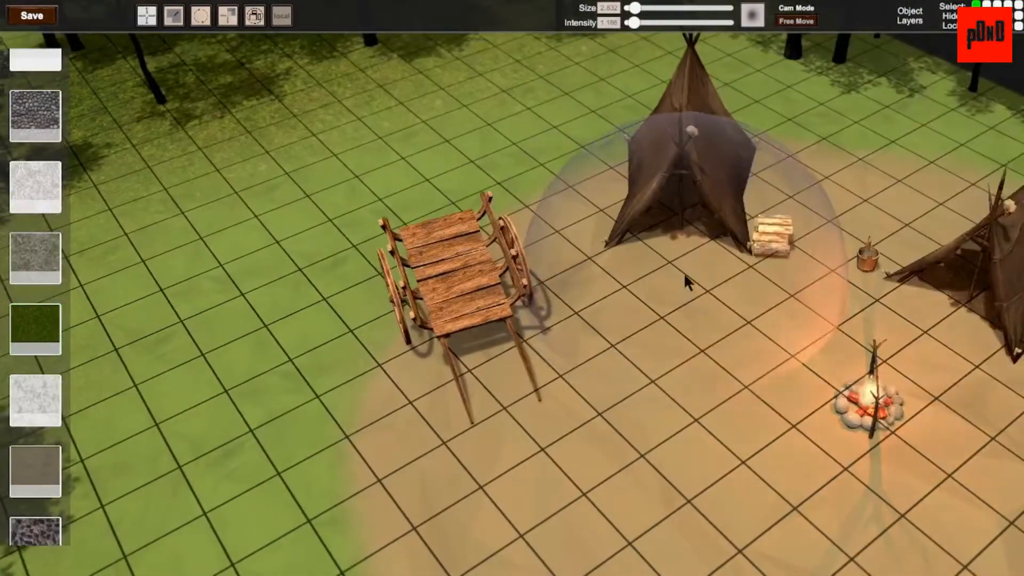
pyautogui.scroll(-5, 684, 273)
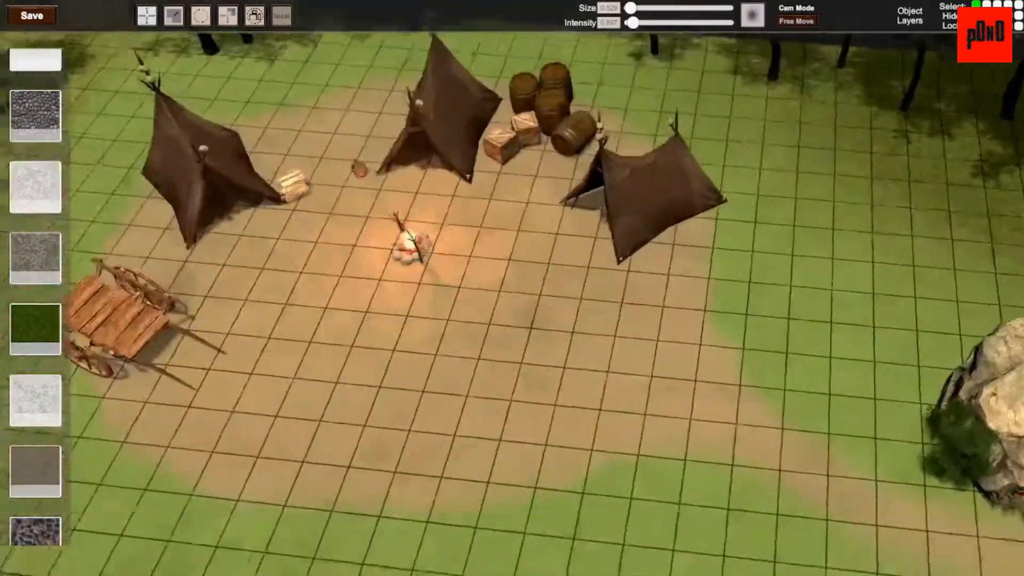
# - Reselect the dark green grass texture, raise the intensity to about 17.9, and paint a dense grass strip beside the tent nearest the rock
pyautogui.press('w')
pyautogui.moveTo(566, 267); pyautogui.dragTo(603, 256, button='right')
pyautogui.moveTo(685, 282); pyautogui.dragTo(601, 274, button='right')
pyautogui.press('s')
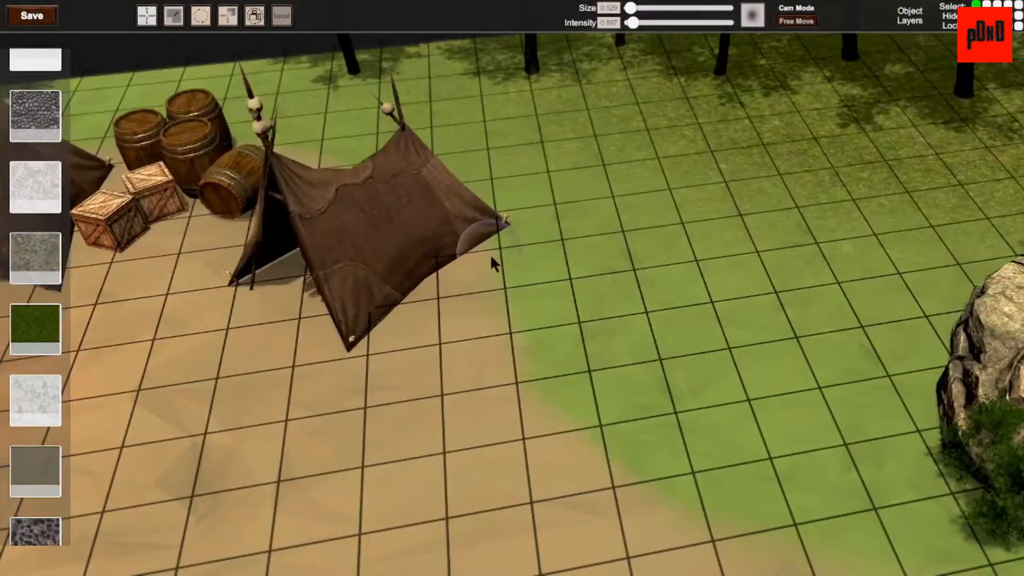
pyautogui.click(35, 329)
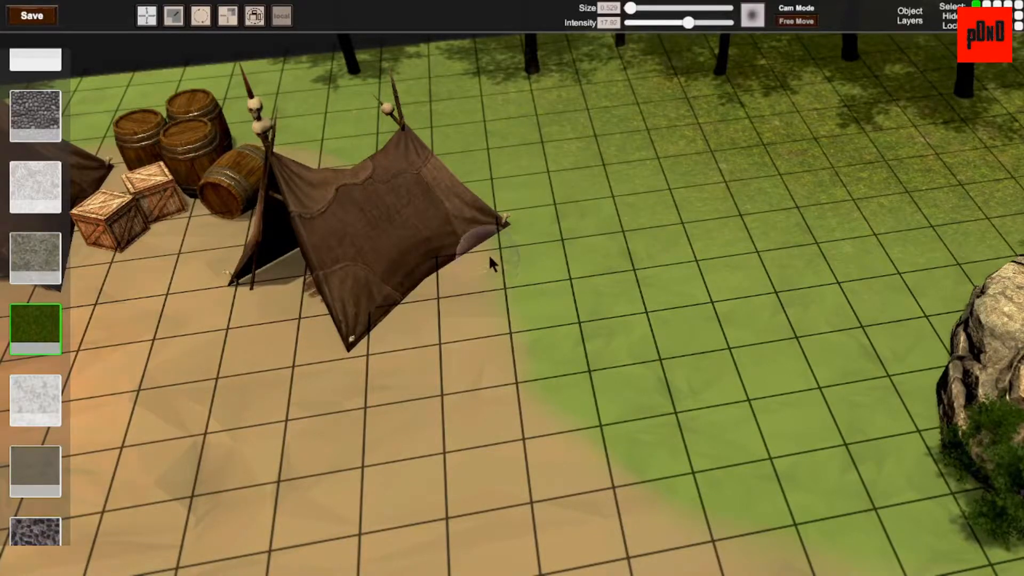
pyautogui.moveTo(492, 255); pyautogui.dragTo(491, 280)
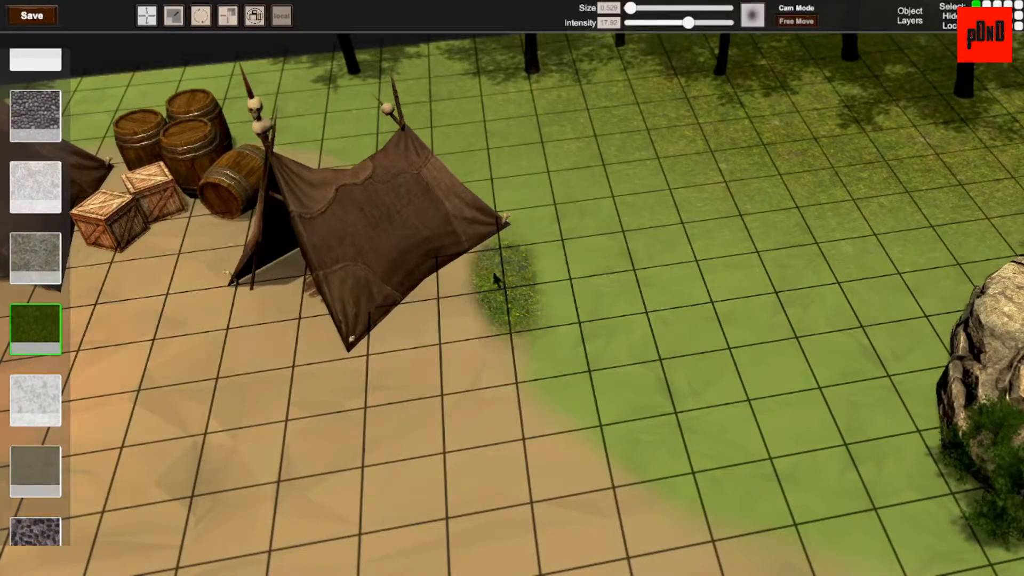
pyautogui.moveTo(543, 370)
pyautogui.mouseDown(button='right')
pyautogui.moveTo(640, 299)
pyautogui.moveTo(656, 267)
pyautogui.moveTo(431, 286)
pyautogui.mouseUp(button='right')
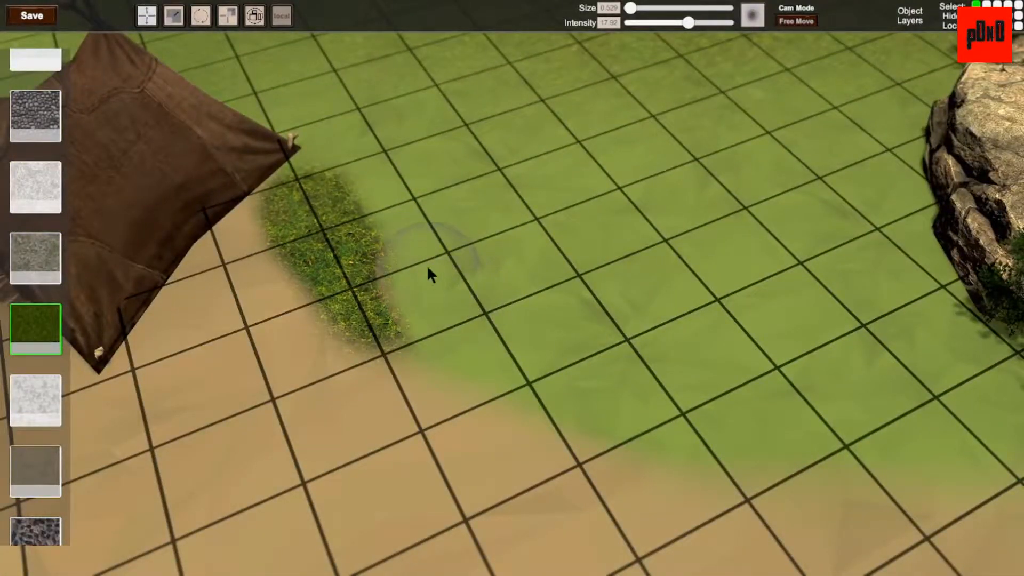
# - Reduce the brush size to 0.302 and paint a narrow grass border along the clearing's edge from the tent towards the rock
pyautogui.moveTo(303, 362); pyautogui.dragTo(211, 227)
pyautogui.scroll(-2, 481, 321)
pyautogui.scroll(-1, 482, 324)
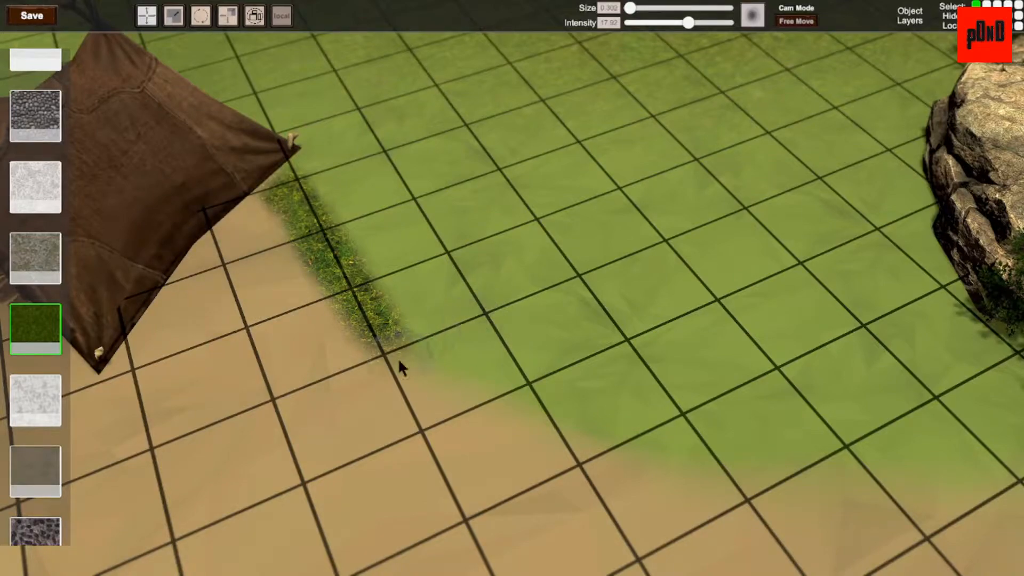
pyautogui.moveTo(588, 430); pyautogui.dragTo(715, 451)
pyautogui.moveTo(746, 453); pyautogui.dragTo(728, 376, button='right')
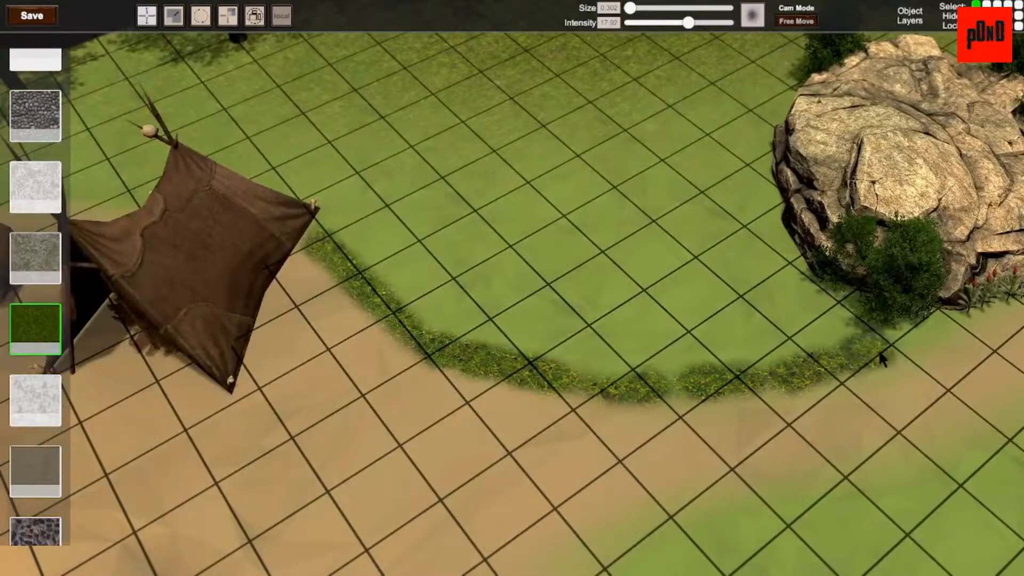
# - Extend the narrow grass border past the rock to the map's edge and along the opposite side of the dirt path
pyautogui.moveTo(960, 318); pyautogui.dragTo(984, 304)
pyautogui.moveTo(985, 304); pyautogui.dragTo(596, 326, button='right')
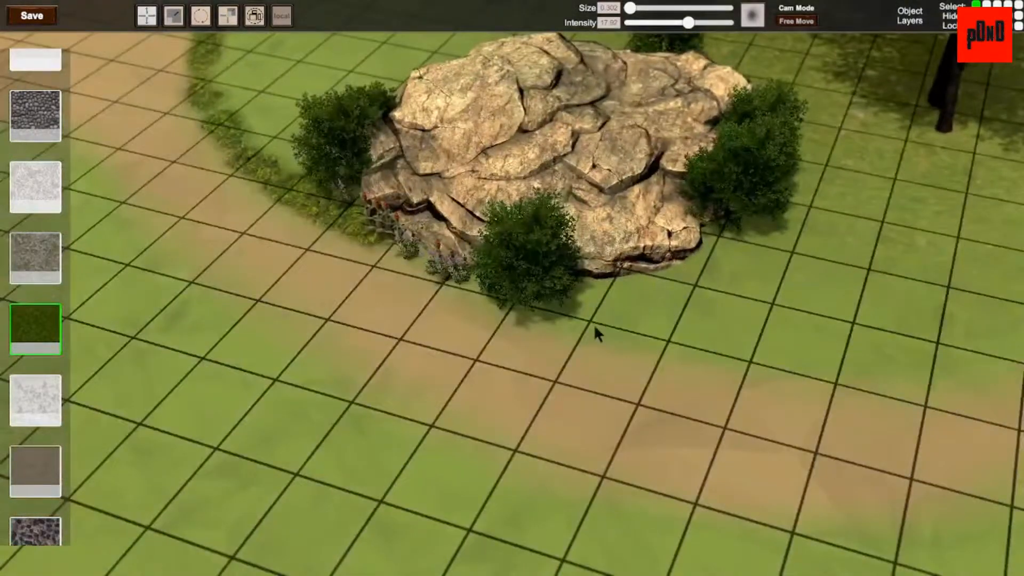
pyautogui.moveTo(798, 375); pyautogui.dragTo(936, 366)
pyautogui.moveTo(936, 366); pyautogui.dragTo(696, 290, button='right')
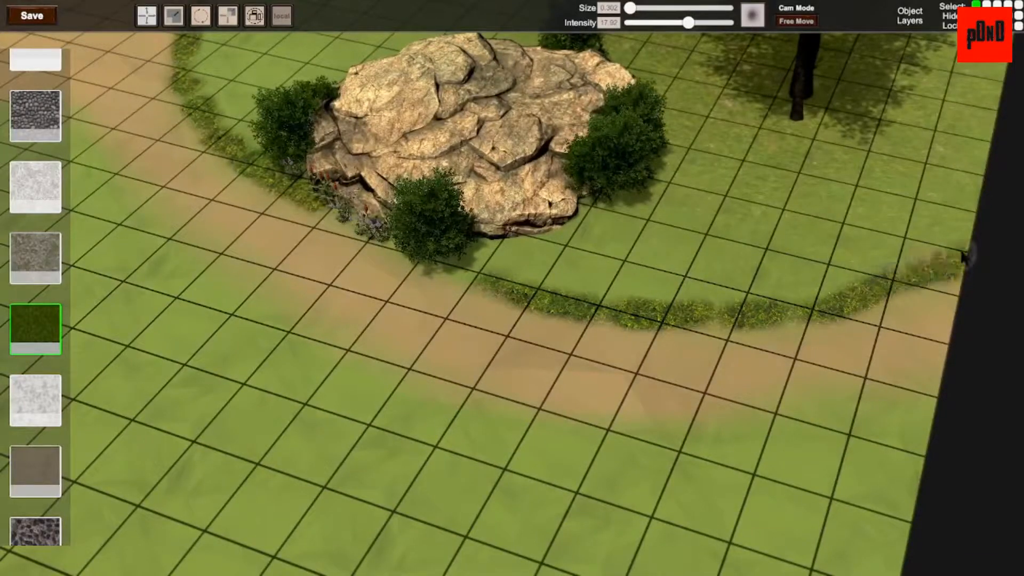
pyautogui.moveTo(635, 430); pyautogui.dragTo(681, 289, button='right')
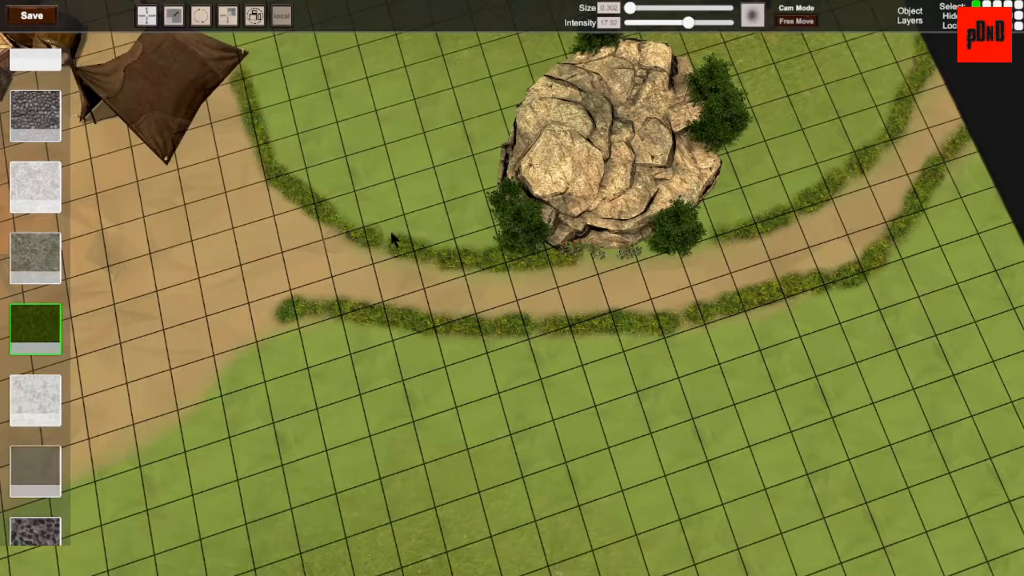
# - Extend the narrow grass border from the path's mouth along the clearing's edge on the side opposite the tents
pyautogui.moveTo(385, 241); pyautogui.dragTo(475, 224, button='right')
pyautogui.moveTo(475, 224); pyautogui.dragTo(712, 299, button='middle')
pyautogui.moveTo(712, 299); pyautogui.dragTo(770, 310, button='right')
pyautogui.scroll(1, 771, 310)
pyautogui.moveTo(519, 335); pyautogui.dragTo(405, 352)
pyautogui.moveTo(340, 341); pyautogui.dragTo(405, 350, button='right')
pyautogui.moveTo(406, 349); pyautogui.dragTo(791, 391, button='middle')
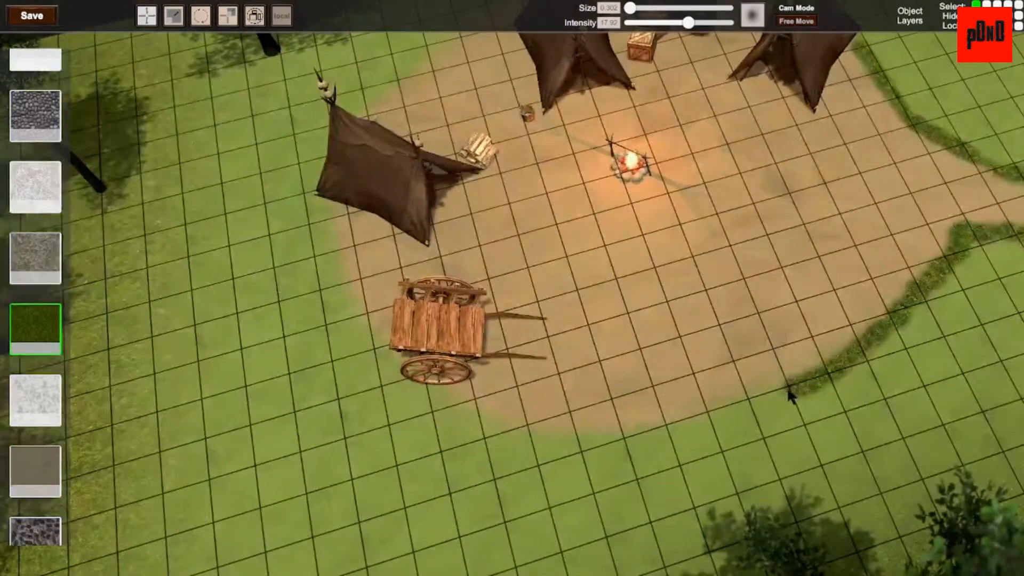
pyautogui.moveTo(645, 423); pyautogui.dragTo(625, 431)
pyautogui.moveTo(783, 391); pyautogui.dragTo(773, 392)
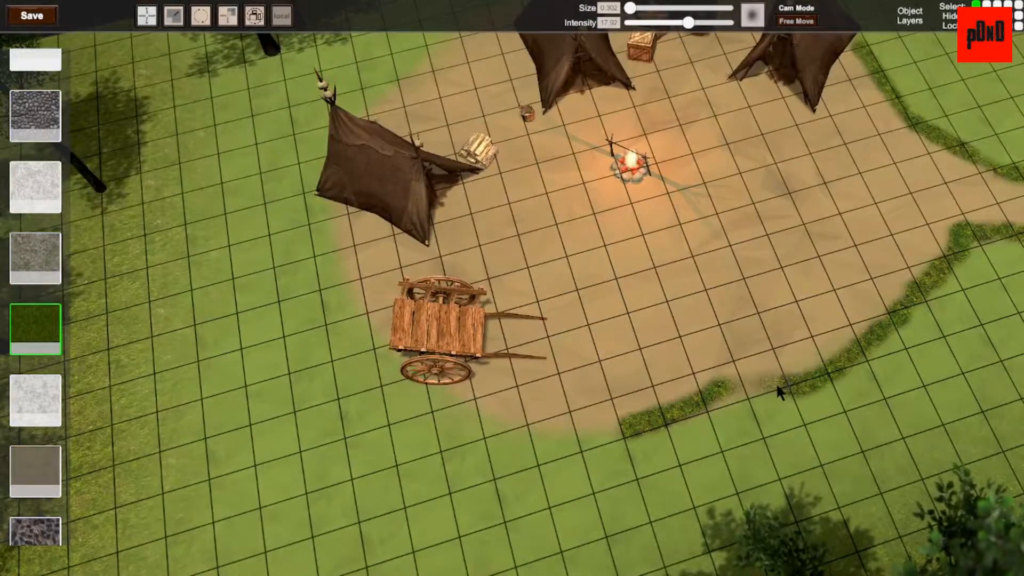
pyautogui.hotkey('ctrl', 'z')
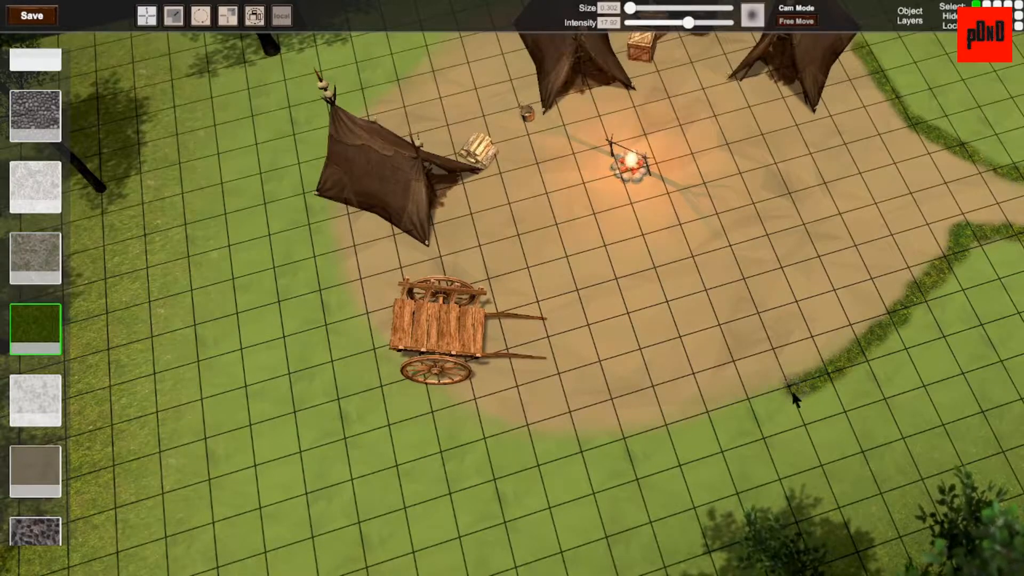
# - Continue the narrow grass border around the open side of the dirt clearing until it passes behind the wooden cart
pyautogui.moveTo(792, 393); pyautogui.dragTo(746, 401)
pyautogui.moveTo(664, 431); pyautogui.dragTo(567, 441)
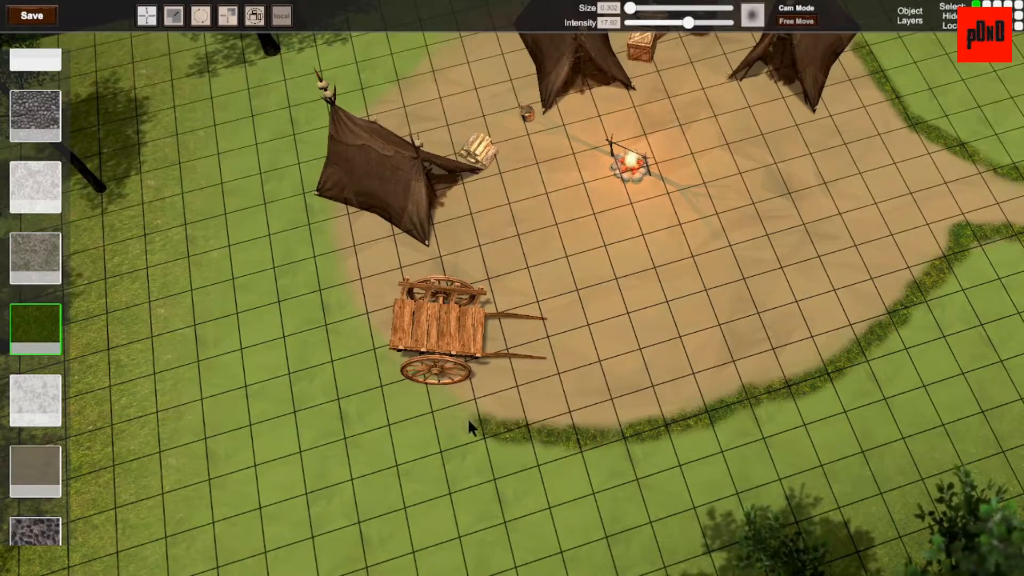
pyautogui.moveTo(418, 394)
pyautogui.mouseDown(button='right')
pyautogui.moveTo(640, 299)
pyautogui.moveTo(731, 232)
pyautogui.mouseUp(button='right')
pyautogui.scroll(3, 731, 232)
pyautogui.scroll(-2, 731, 232)
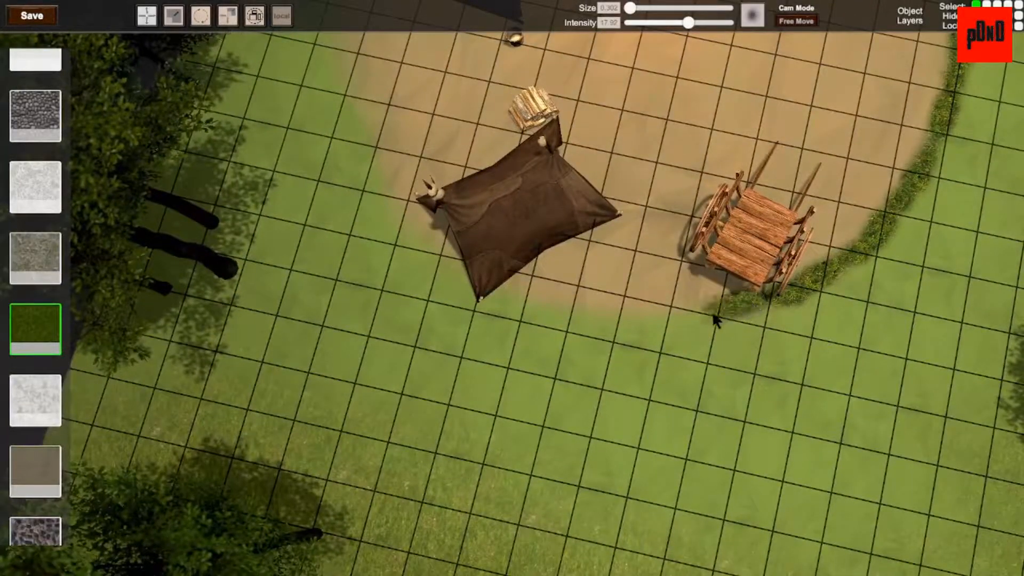
# - Paint the grass border behind the tents and barrels until it closes the ring around the clearing
pyautogui.moveTo(484, 297); pyautogui.dragTo(564, 361, button='right')
pyautogui.moveTo(636, 377); pyautogui.dragTo(359, 383)
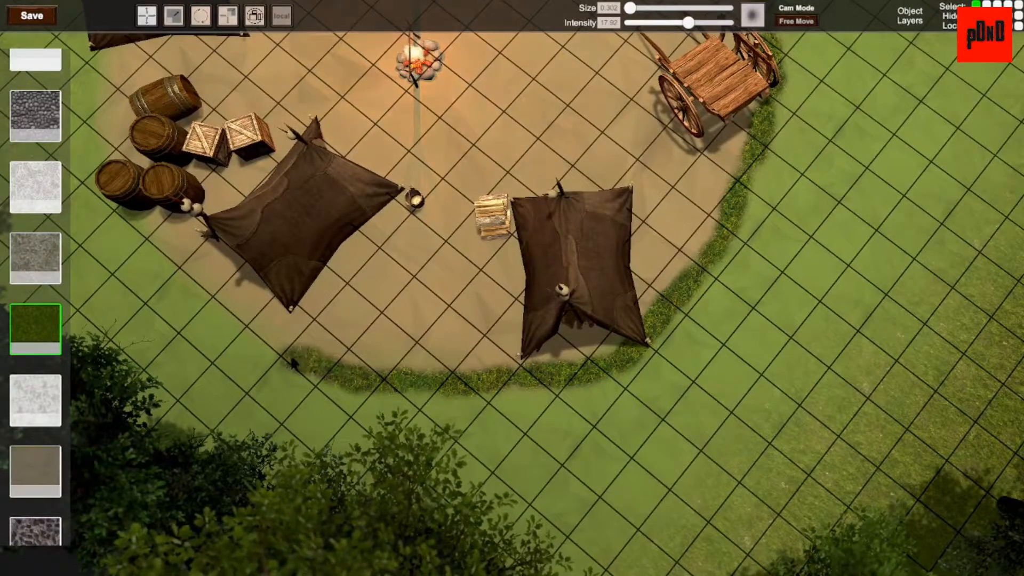
pyautogui.moveTo(247, 328); pyautogui.dragTo(213, 280)
pyautogui.moveTo(213, 280)
pyautogui.mouseDown(button='right')
pyautogui.moveTo(395, 310)
pyautogui.moveTo(593, 374)
pyautogui.moveTo(619, 362)
pyautogui.mouseUp(button='right')
pyautogui.moveTo(468, 404); pyautogui.dragTo(401, 381)
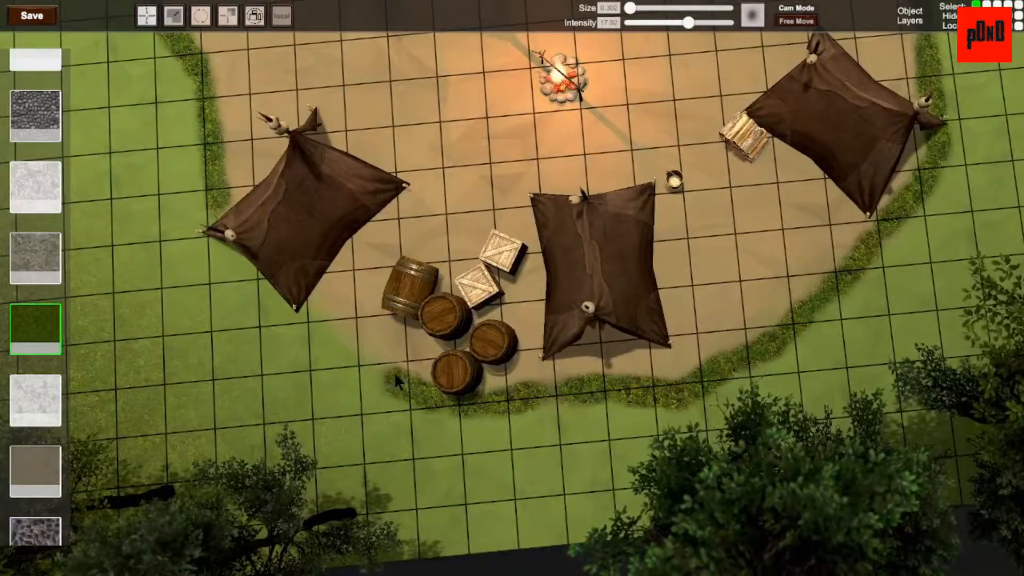
pyautogui.moveTo(333, 338); pyautogui.dragTo(613, 261, button='right')
pyautogui.scroll(2, 613, 262)
pyautogui.scroll(1, 643, 284)
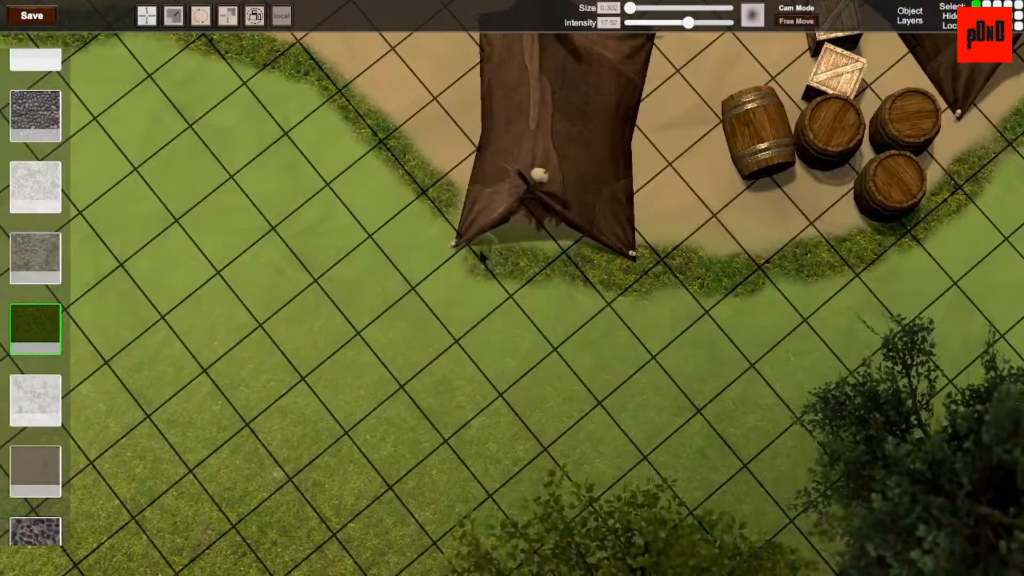
# - Examine the painted border up close and across the whole map in top-down view, returning to the free camera
pyautogui.moveTo(445, 200); pyautogui.dragTo(682, 285, button='right')
pyautogui.scroll(5, 613, 353)
pyautogui.scroll(-5, 613, 352)
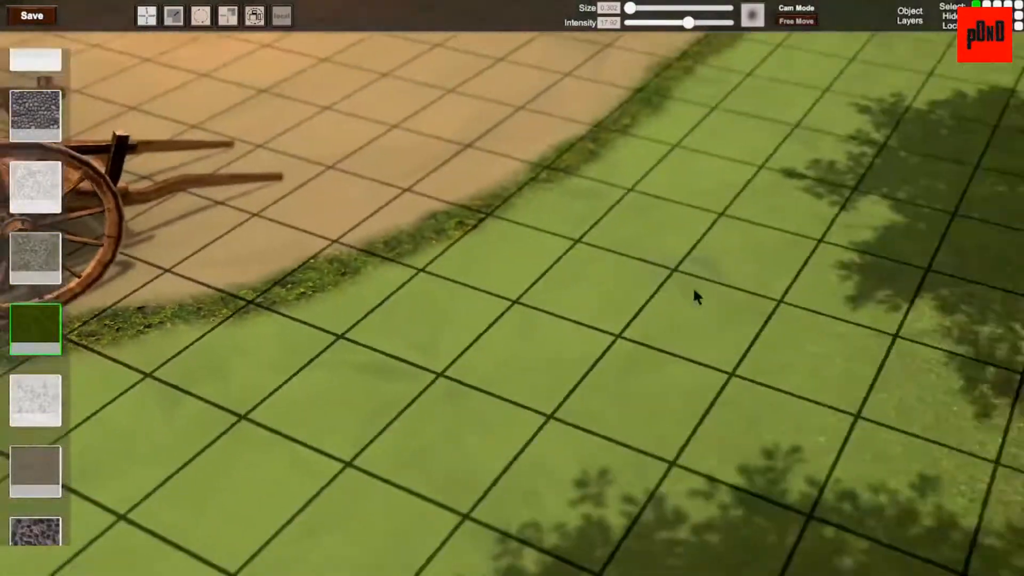
pyautogui.press('c')
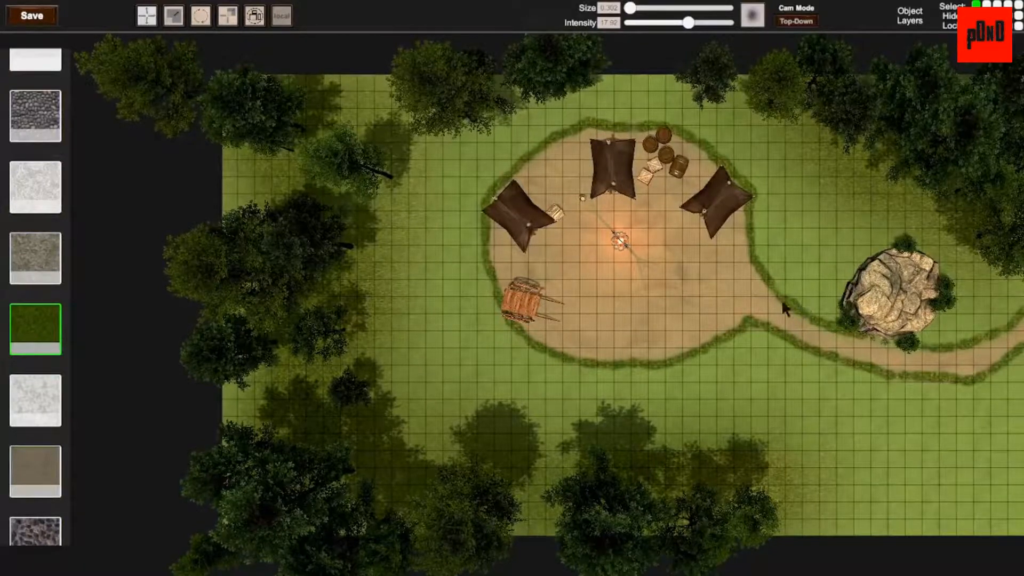
pyautogui.press('c')
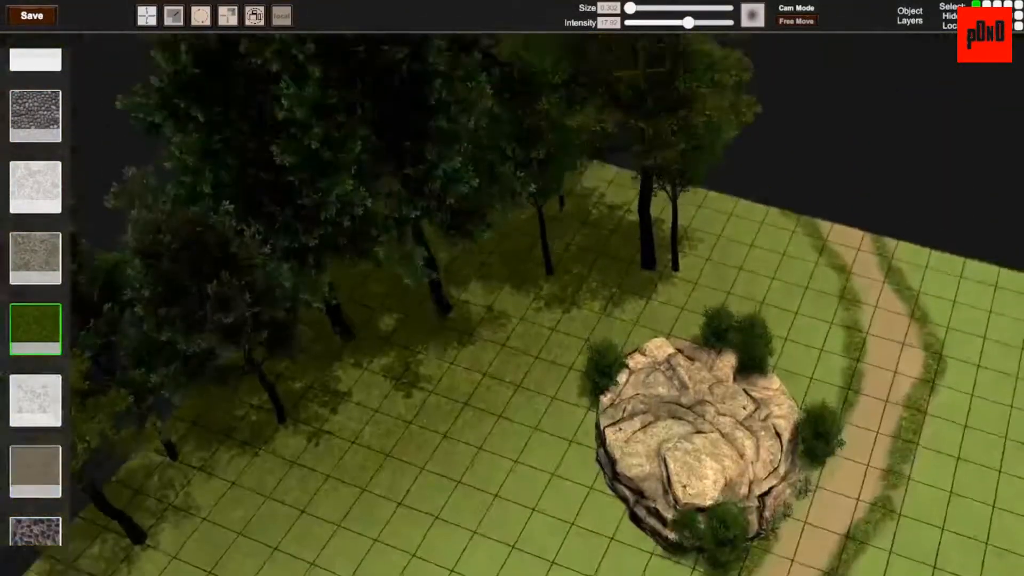
pyautogui.moveTo(512, 288); pyautogui.dragTo(416, 298, button='right')
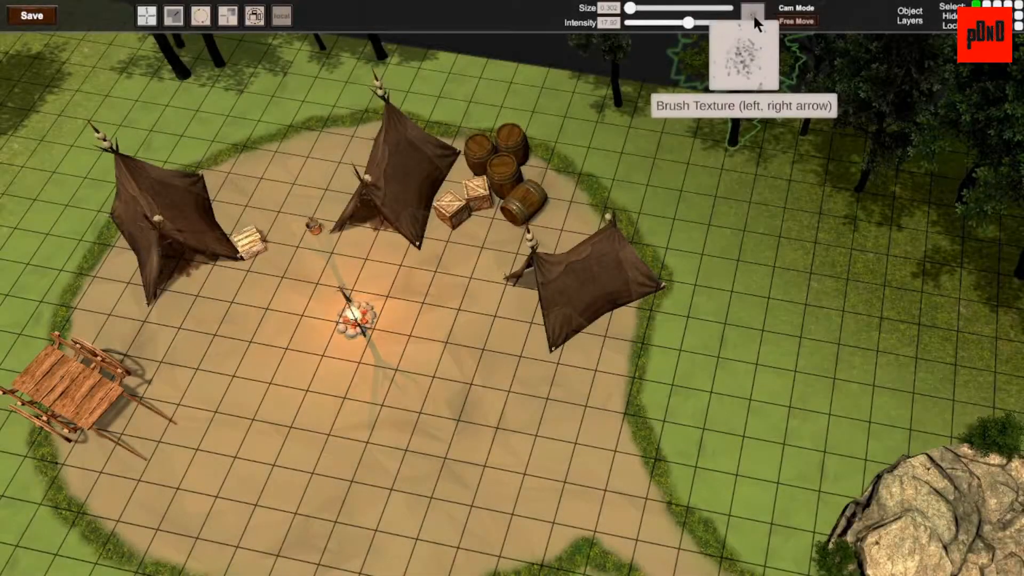
# - Switch to the speckled brush texture and enlarge the brush to 22.97 for sculpting the terrain
pyautogui.click(750, 13)
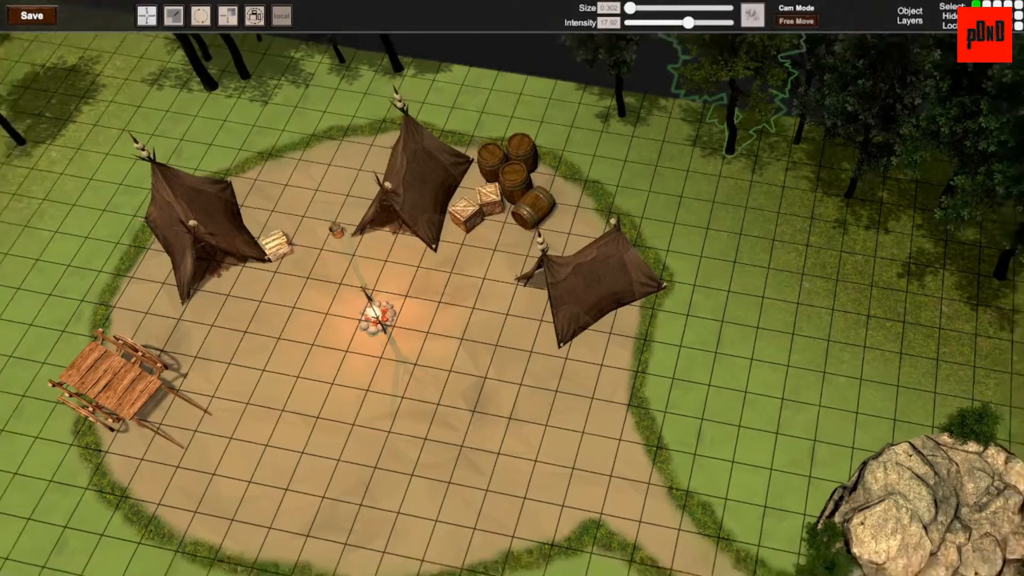
pyautogui.moveTo(640, 299); pyautogui.dragTo(734, 309, button='right')
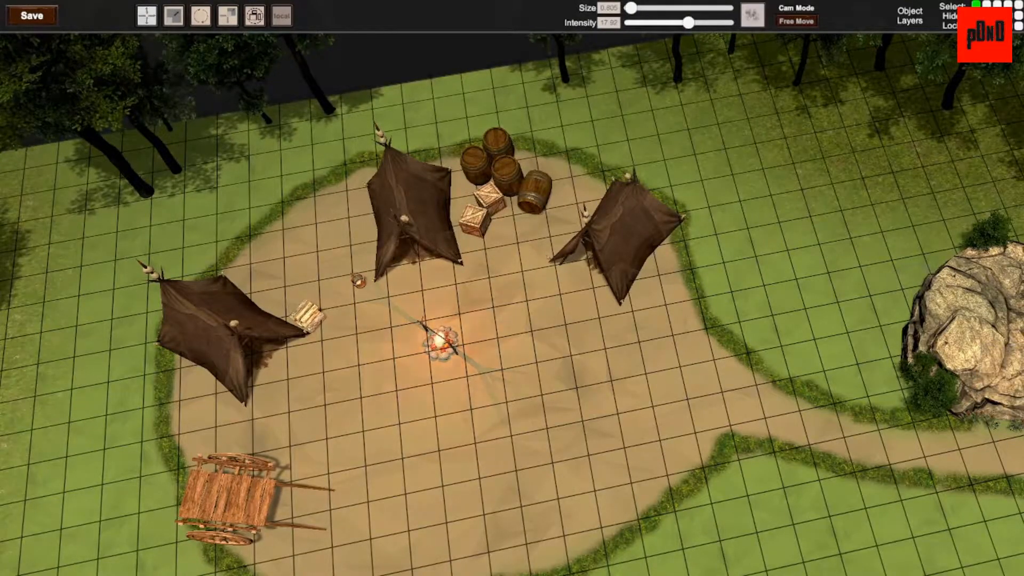
pyautogui.scroll(-3, 815, 253)
pyautogui.scroll(5, 819, 249)
pyautogui.moveTo(824, 251); pyautogui.dragTo(778, 243, button='right')
pyautogui.moveTo(629, 352); pyautogui.dragTo(574, 361, button='right')
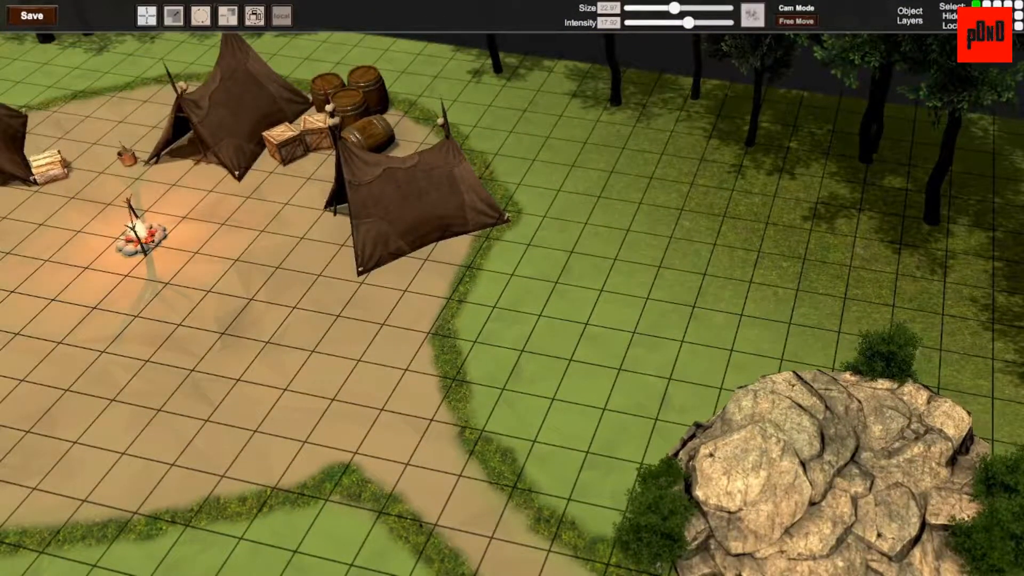
# - Try raising the terrain between the tents and the rock, undo it, and reduce the brush size to 4.293
pyautogui.moveTo(645, 339); pyautogui.dragTo(641, 331)
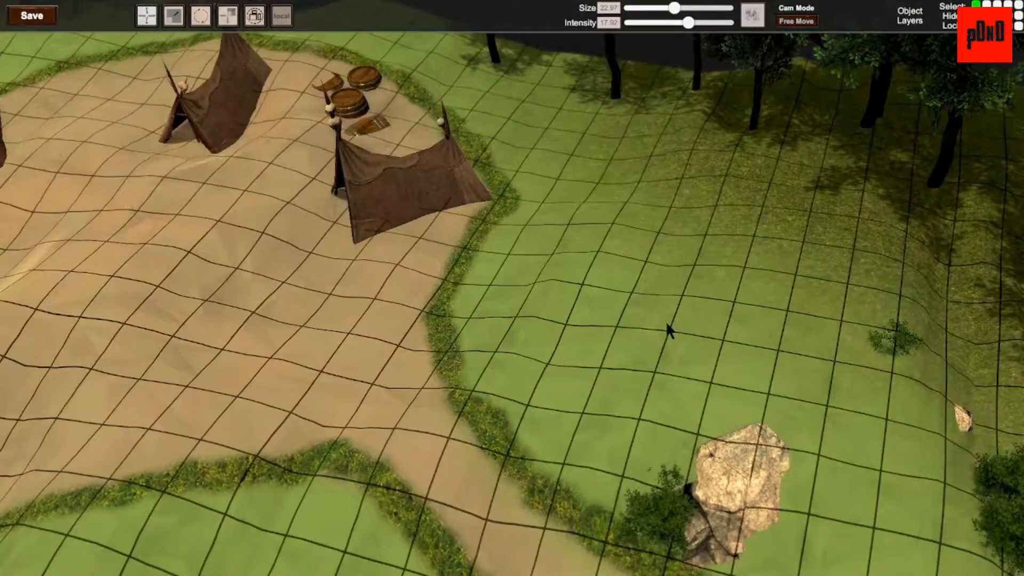
pyautogui.hotkey('ctrl', 'z')
pyautogui.scroll(-10, 680, 313)
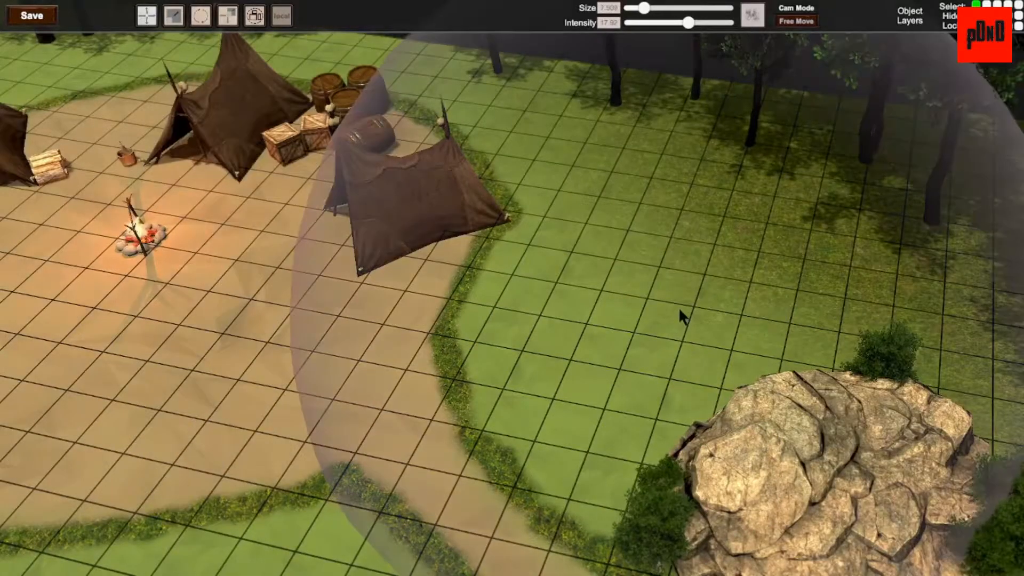
pyautogui.moveTo(673, 300)
pyautogui.mouseDown(button='right')
pyautogui.moveTo(757, 298)
pyautogui.moveTo(698, 312)
pyautogui.moveTo(678, 282)
pyautogui.mouseUp(button='right')
pyautogui.press('w')
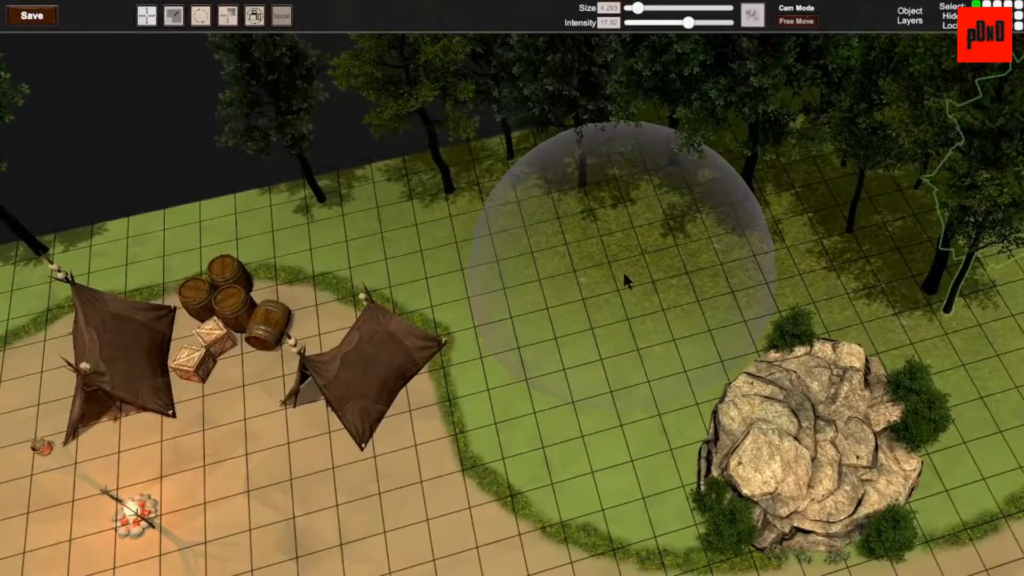
# - Sculpt uneven ground with the speckled brush between the tents and the rock and in the forest beyond the cart
pyautogui.moveTo(625, 277)
pyautogui.mouseDown()
pyautogui.moveTo(647, 277)
pyautogui.moveTo(622, 297)
pyautogui.moveTo(742, 240)
pyautogui.moveTo(619, 331)
pyautogui.mouseUp()
pyautogui.moveTo(357, 228)
pyautogui.mouseDown(button='right')
pyautogui.moveTo(713, 274)
pyautogui.moveTo(679, 251)
pyautogui.mouseUp(button='right')
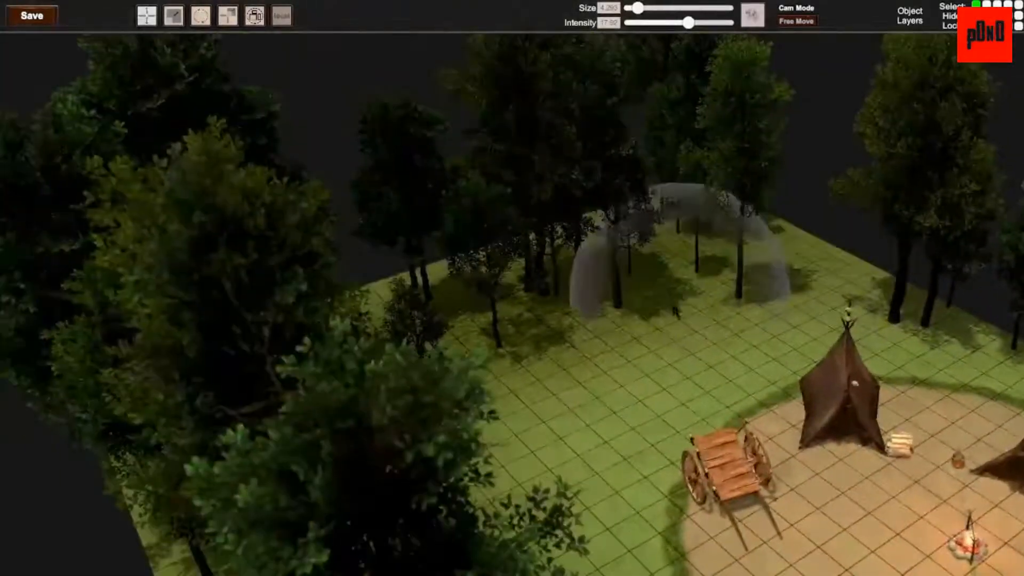
pyautogui.moveTo(539, 438)
pyautogui.mouseDown(button='right')
pyautogui.moveTo(678, 251)
pyautogui.moveTo(696, 253)
pyautogui.moveTo(646, 307)
pyautogui.mouseUp(button='right')
pyautogui.moveTo(647, 312)
pyautogui.mouseDown()
pyautogui.moveTo(896, 336)
pyautogui.moveTo(907, 320)
pyautogui.moveTo(717, 331)
pyautogui.mouseUp()
pyautogui.moveTo(682, 290)
pyautogui.mouseDown(button='right')
pyautogui.moveTo(686, 302)
pyautogui.moveTo(697, 274)
pyautogui.moveTo(662, 298)
pyautogui.mouseUp(button='right')
# - Spread the uneven ground over the rest of the forest floor and the dirt clearing
pyautogui.moveTo(585, 327)
pyautogui.mouseDown()
pyautogui.moveTo(828, 213)
pyautogui.moveTo(1014, 155)
pyautogui.mouseUp()
pyautogui.moveTo(683, 292)
pyautogui.mouseDown(button='right')
pyautogui.moveTo(667, 277)
pyautogui.moveTo(684, 292)
pyautogui.mouseUp(button='right')
pyautogui.moveTo(683, 292); pyautogui.dragTo(713, 146)
pyautogui.moveTo(704, 160); pyautogui.dragTo(638, 307, button='right')
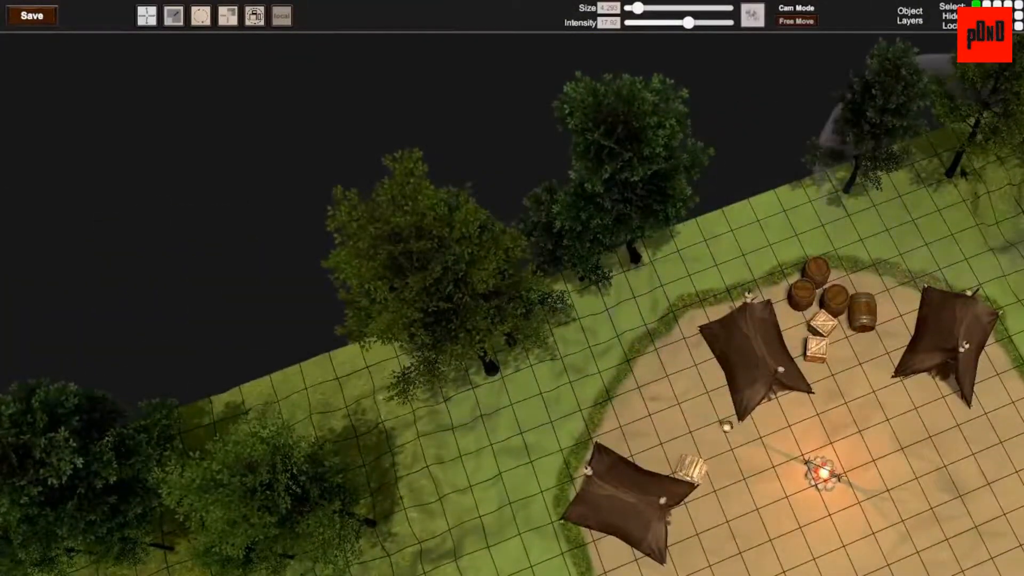
pyautogui.moveTo(946, 152); pyautogui.dragTo(1006, 157)
pyautogui.press('d')
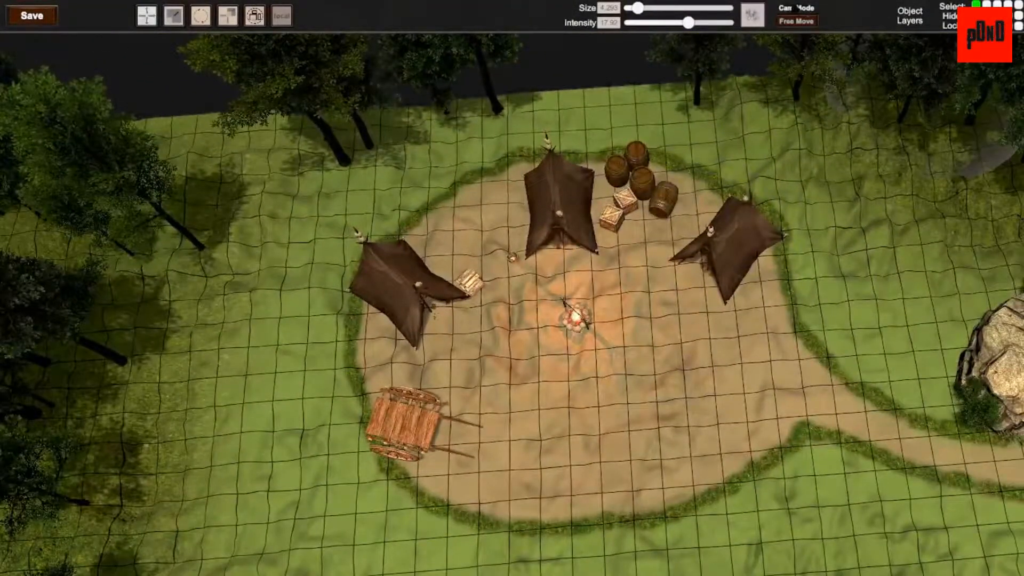
# - Switch to the soft round brush texture and set the brush size to 9.931 for broader terrain shaping
pyautogui.moveTo(757, 15)
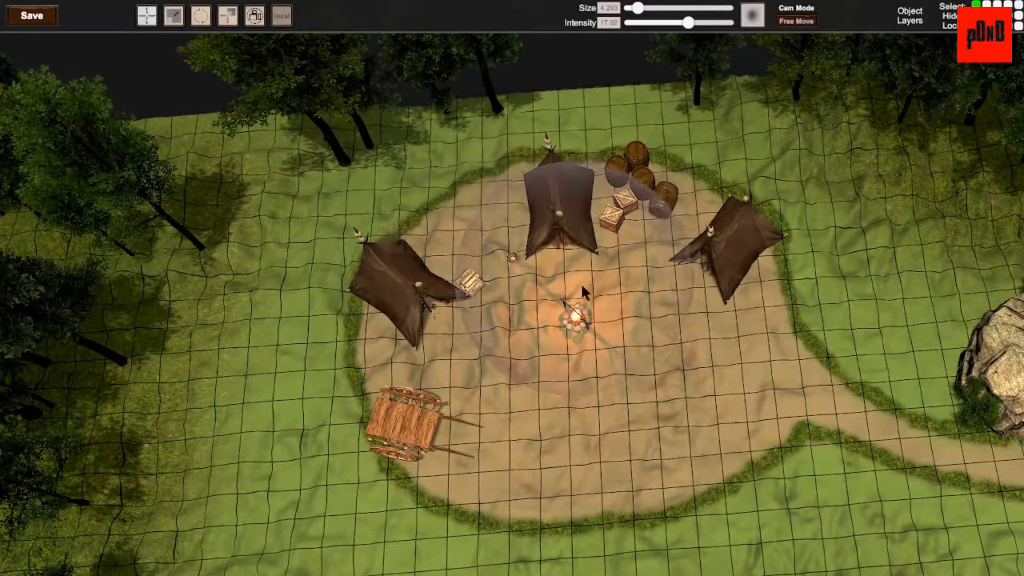
pyautogui.scroll(5, 604, 292)
pyautogui.scroll(2, 604, 294)
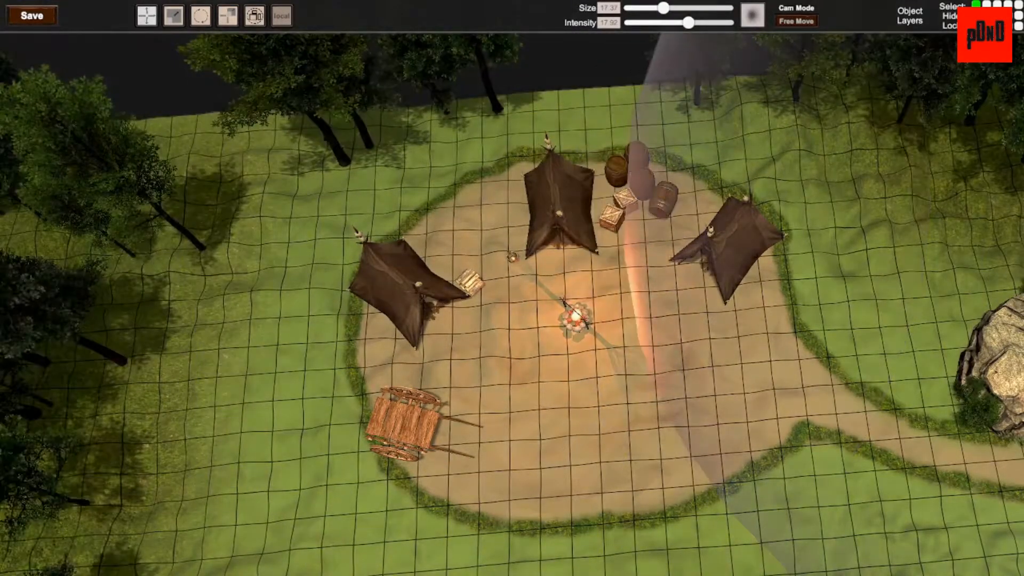
pyautogui.moveTo(956, 268); pyautogui.dragTo(520, 363, button='right')
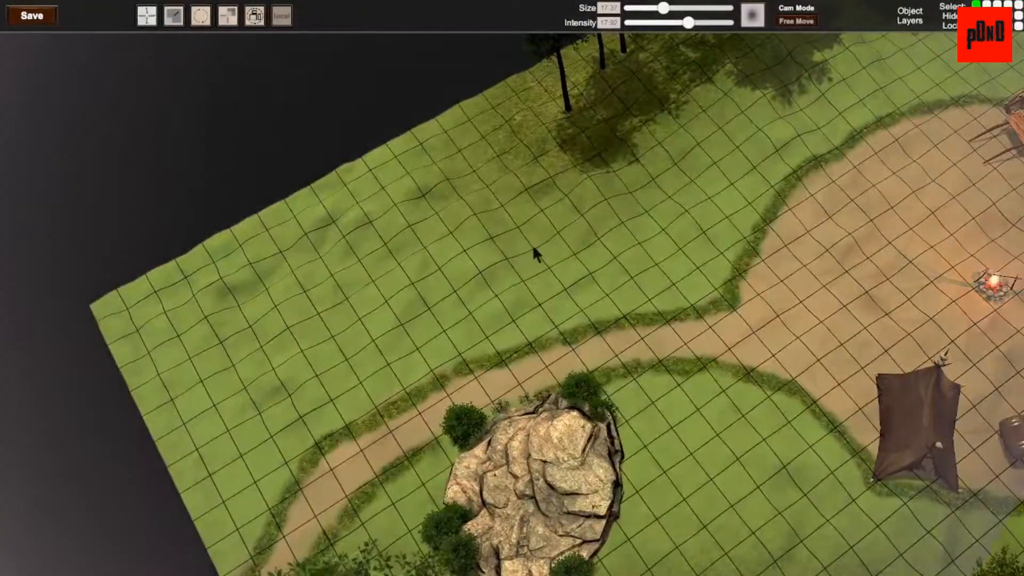
pyautogui.moveTo(419, 300); pyautogui.dragTo(331, 243, button='right')
pyautogui.moveTo(630, 271); pyautogui.dragTo(693, 291, button='right')
pyautogui.scroll(-4, 656, 279)
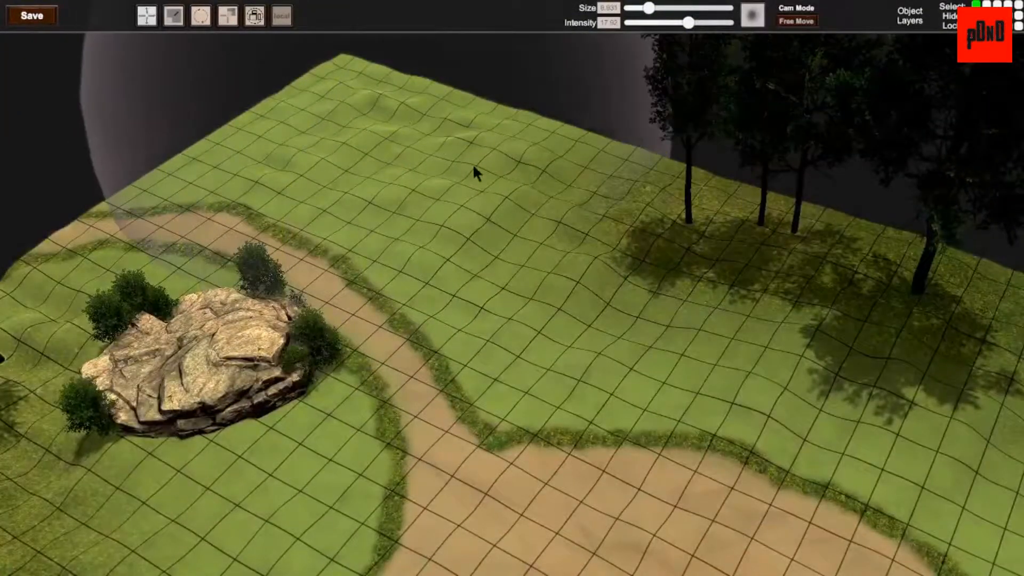
# - Examine the sculpted ground around the forest and cart, then check the camp in top-down view
pyautogui.moveTo(605, 251)
pyautogui.mouseDown(button='right')
pyautogui.moveTo(453, 254)
pyautogui.moveTo(517, 267)
pyautogui.moveTo(566, 261)
pyautogui.moveTo(613, 300)
pyautogui.mouseUp(button='right')
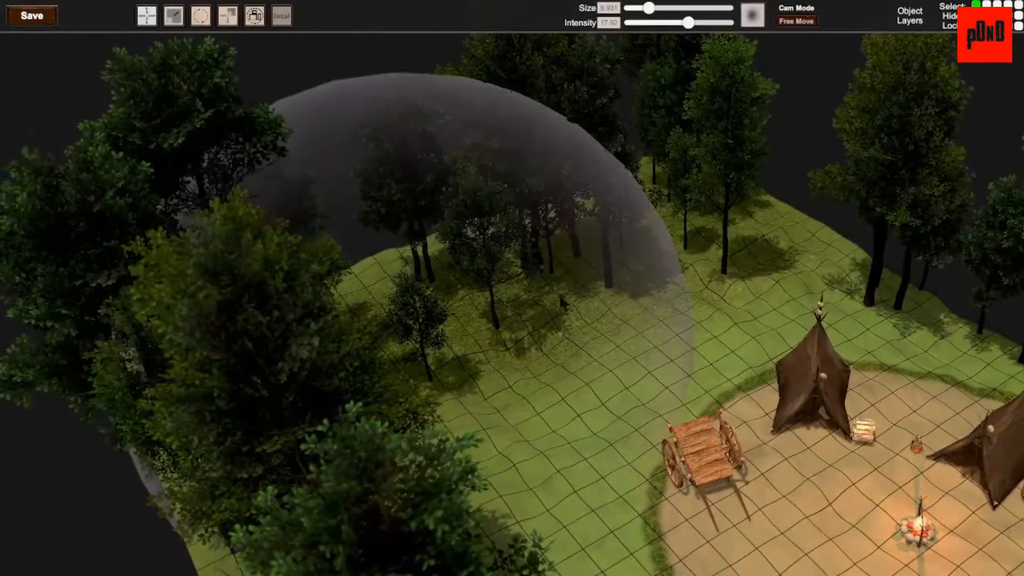
pyautogui.moveTo(877, 336)
pyautogui.mouseDown(button='right')
pyautogui.moveTo(758, 333)
pyautogui.moveTo(570, 294)
pyautogui.moveTo(659, 277)
pyautogui.moveTo(672, 286)
pyautogui.mouseUp(button='right')
pyautogui.press('w')
pyautogui.press('s')
pyautogui.press('Tab')
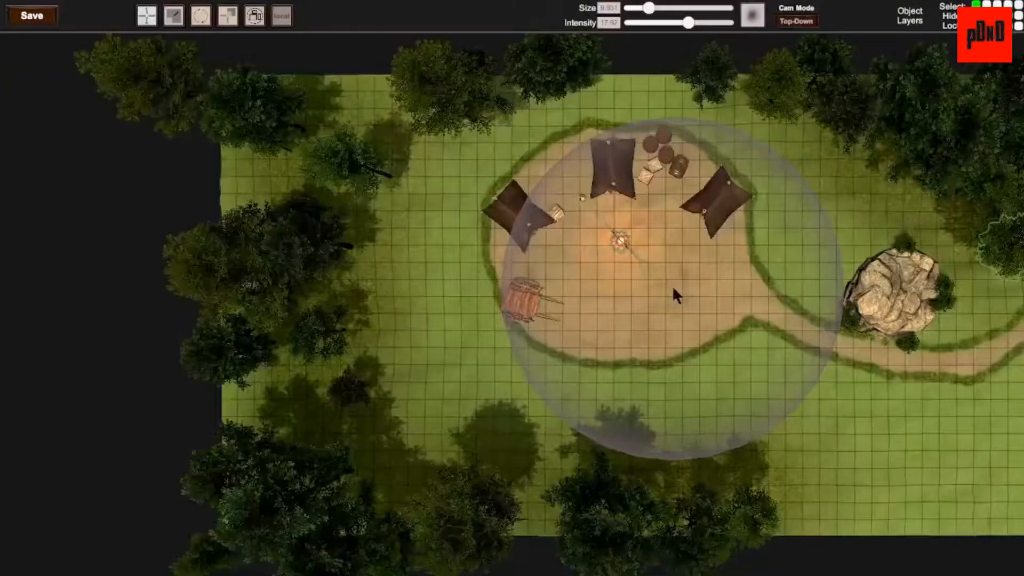
pyautogui.scroll(5, 685, 286)
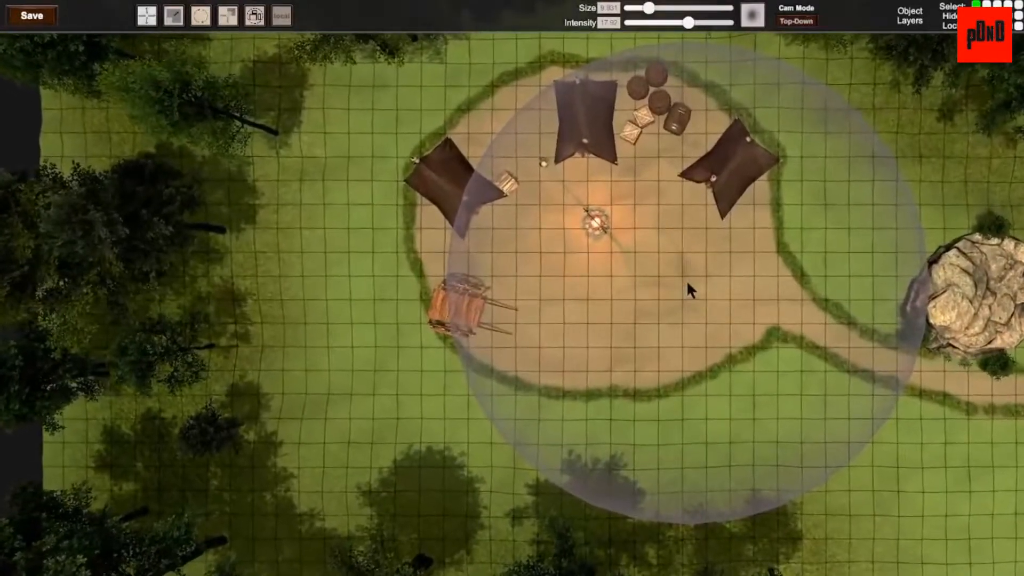
# - Move the time of day slightly earlier and increase the sun's light in the weather settings
pyautogui.press('F3')
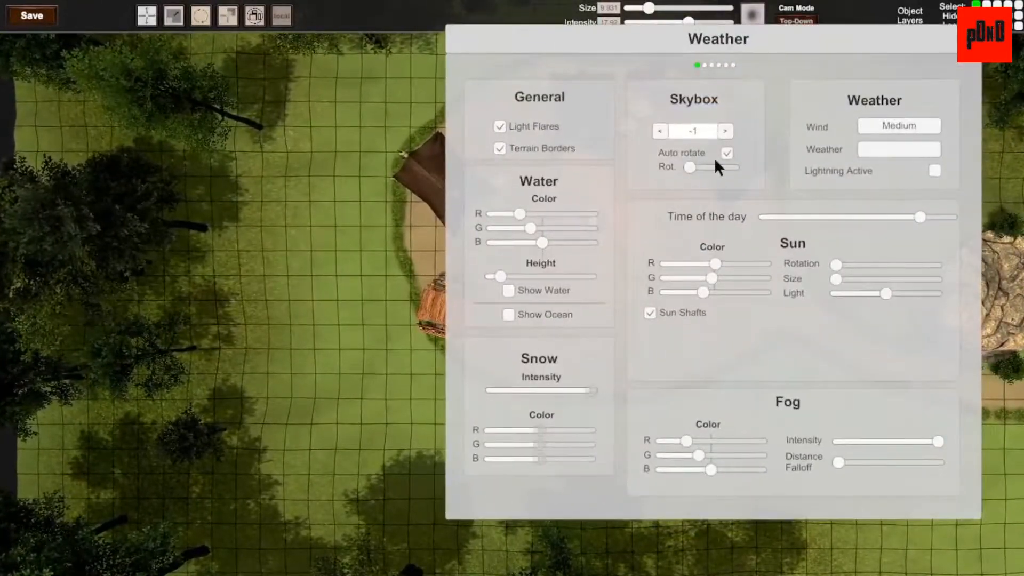
pyautogui.moveTo(919, 217); pyautogui.dragTo(897, 217)
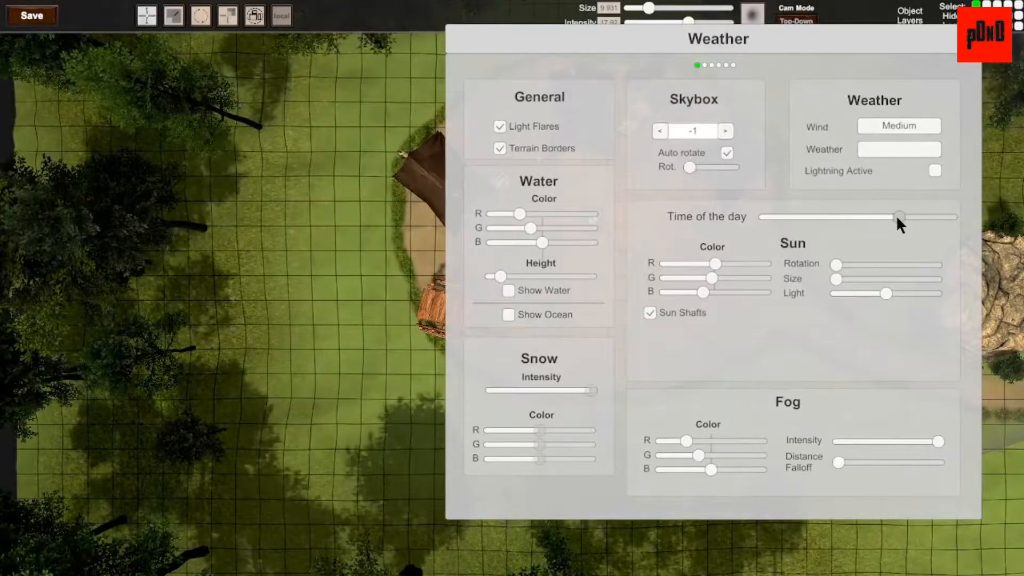
pyautogui.moveTo(881, 293)
pyautogui.mouseDown()
pyautogui.moveTo(864, 293)
pyautogui.moveTo(897, 294)
pyautogui.mouseUp()
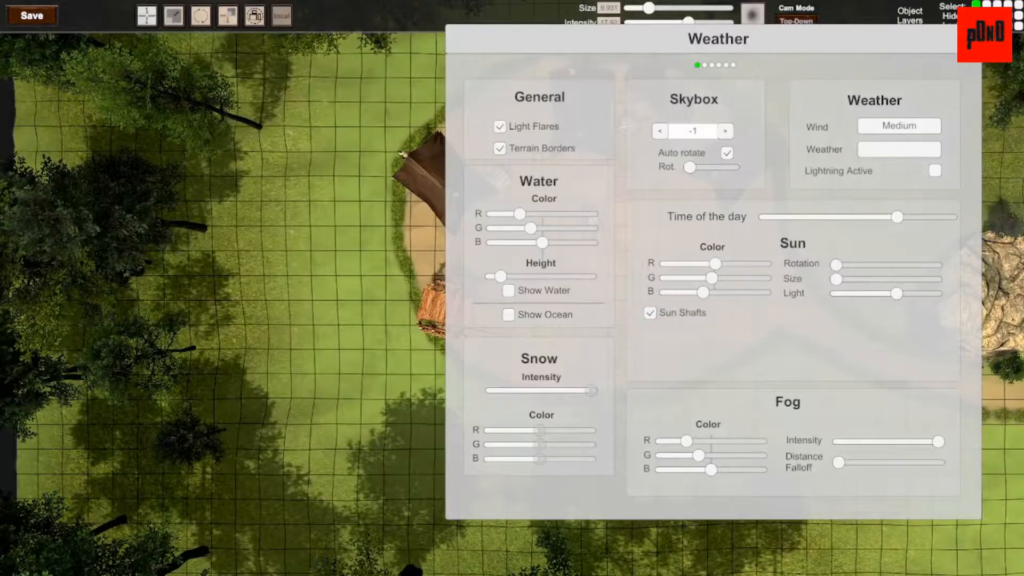
pyautogui.click(969, 39)
# - Return to the free camera and examine the clearing and surrounding hills from a low angle
pyautogui.press('Tab')
pyautogui.moveTo(838, 164); pyautogui.dragTo(864, 267, button='right')
pyautogui.press('w')
pyautogui.press('s')
pyautogui.moveTo(661, 283)
pyautogui.mouseDown(button='right')
pyautogui.moveTo(720, 304)
pyautogui.moveTo(757, 299)
pyautogui.moveTo(598, 282)
pyautogui.moveTo(534, 229)
pyautogui.moveTo(629, 288)
pyautogui.moveTo(618, 290)
pyautogui.moveTo(741, 280)
pyautogui.moveTo(667, 278)
pyautogui.moveTo(710, 280)
pyautogui.mouseUp(button='right')
pyautogui.press('d')
pyautogui.press('a')
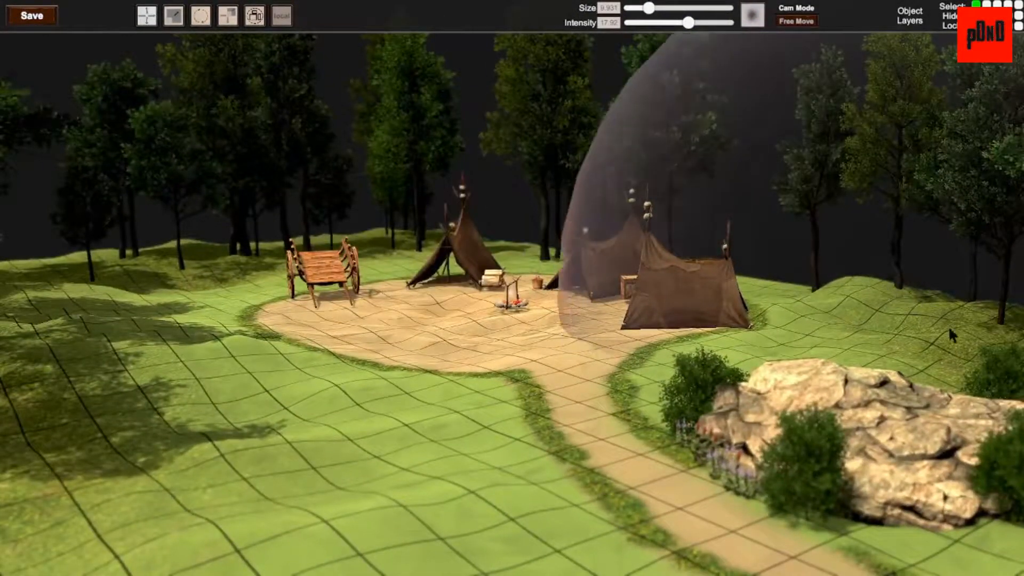
# - Reduce the brush size to 4.293 and sculpt the rise at the forest edge behind the rock
pyautogui.scroll(-5, 888, 291)
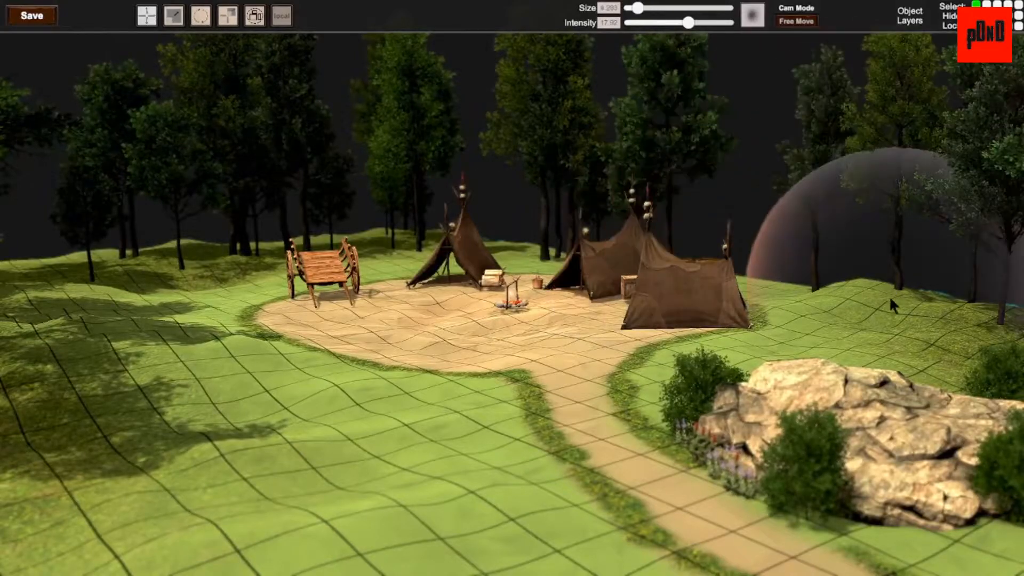
pyautogui.moveTo(888, 295); pyautogui.dragTo(914, 336)
# - Set the sculpting brush to intensity 2.75 and size 1.403 for work at the mouth of the dirt path
pyautogui.moveTo(926, 337)
pyautogui.mouseDown(button='right')
pyautogui.moveTo(667, 291)
pyautogui.moveTo(686, 262)
pyautogui.moveTo(617, 288)
pyautogui.moveTo(667, 299)
pyautogui.moveTo(720, 286)
pyautogui.moveTo(683, 286)
pyautogui.mouseUp(button='right')
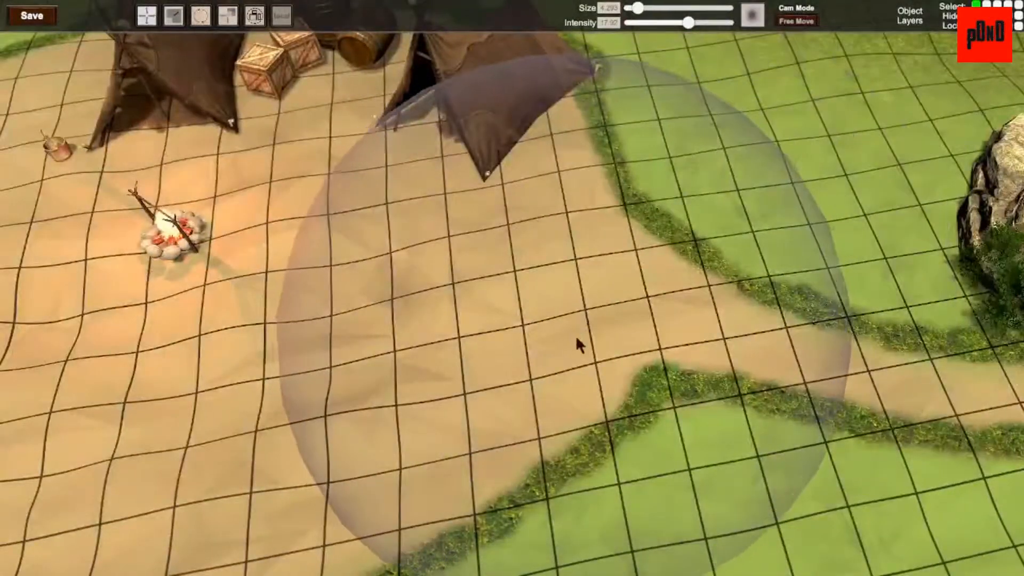
pyautogui.click(610, 23)
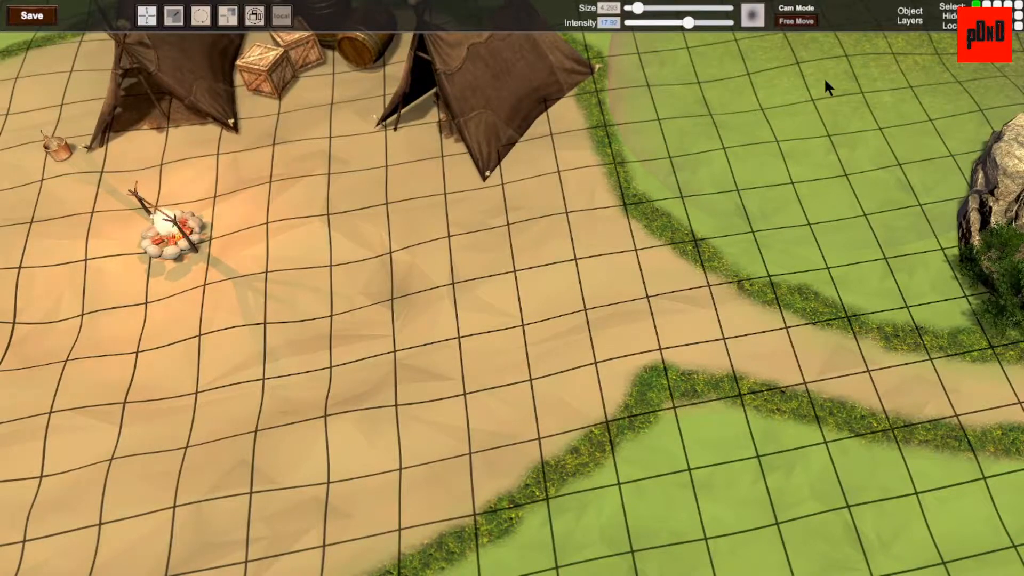
pyautogui.write('2.75')
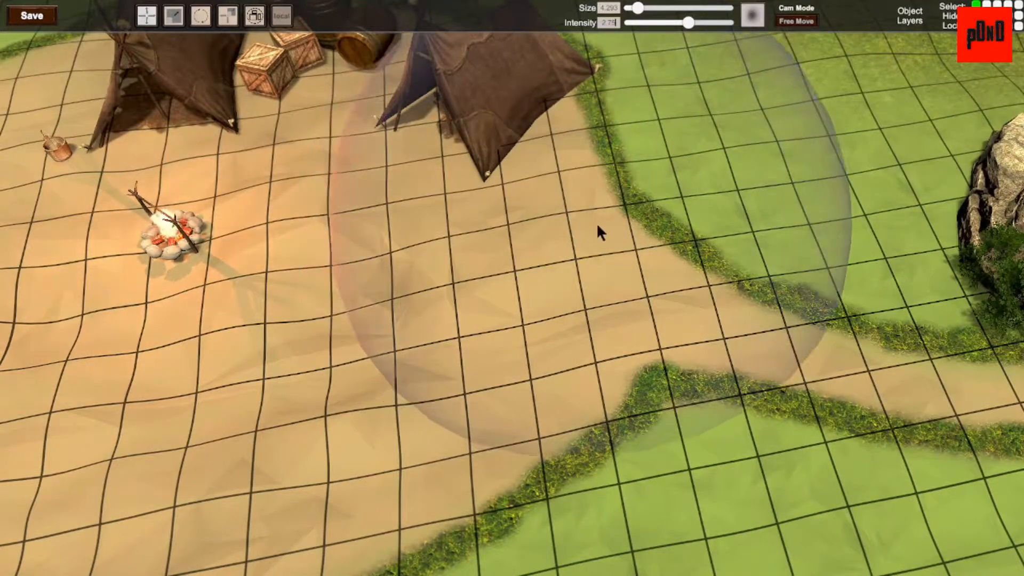
pyautogui.scroll(1, 737, 214)
pyautogui.click(639, 234)
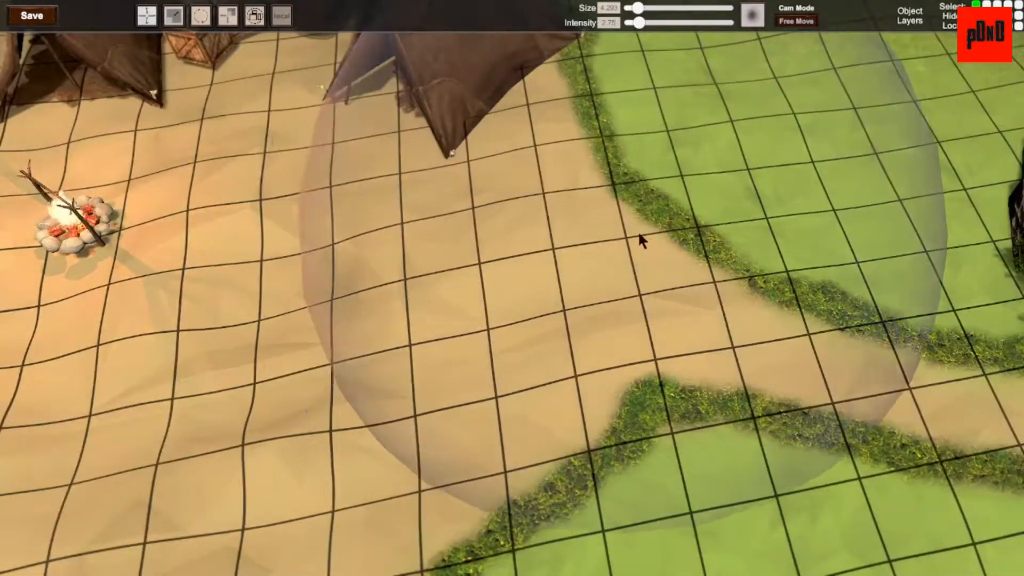
pyautogui.keyDown('ctrl'); pyautogui.scroll(-4, 642, 232); pyautogui.keyUp('ctrl')
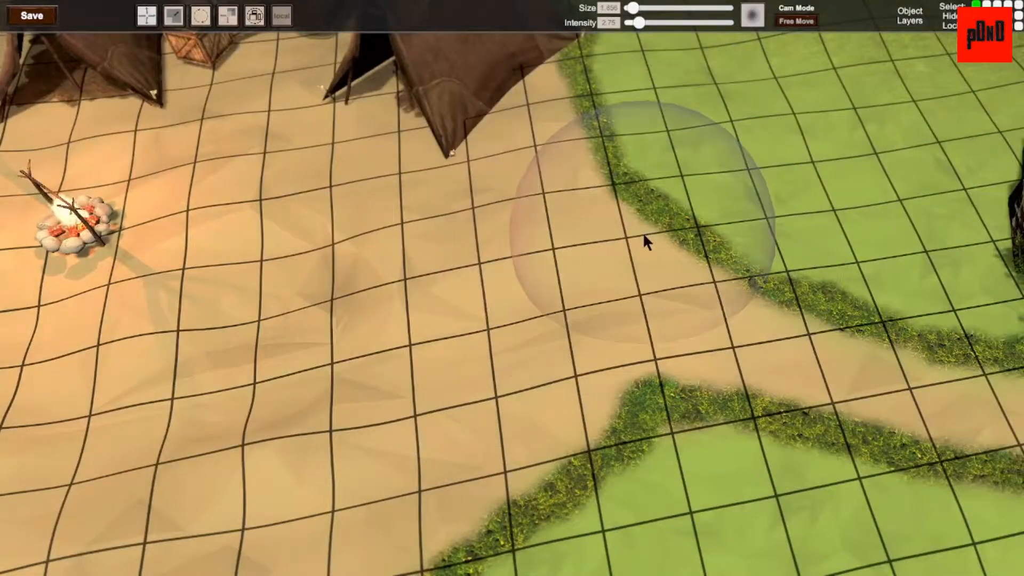
pyautogui.keyDown('ctrl'); pyautogui.scroll(-1, 699, 276); pyautogui.keyUp('ctrl')
pyautogui.scroll(-3, 658, 302)
pyautogui.moveTo(658, 302); pyautogui.dragTo(696, 282, button='right')
pyautogui.scroll(2, 697, 282)
pyautogui.scroll(-2, 679, 292)
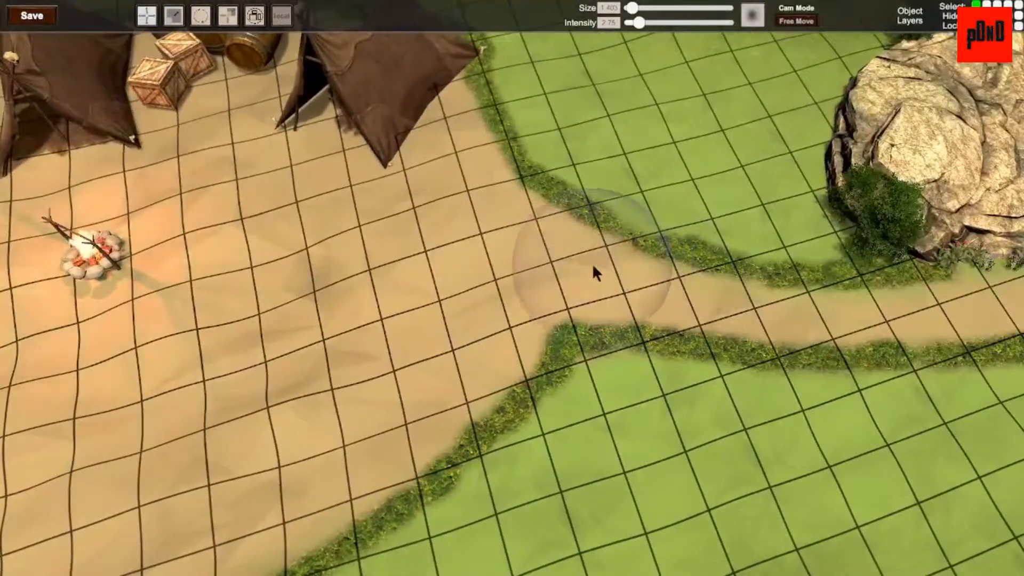
# - Try to lower the dirt path from the clearing's entrance toward the rock, and undo the stroke
pyautogui.moveTo(591, 266)
pyautogui.mouseDown()
pyautogui.moveTo(549, 269)
pyautogui.moveTo(589, 271)
pyautogui.moveTo(665, 306)
pyautogui.moveTo(836, 330)
pyautogui.moveTo(863, 321)
pyautogui.mouseUp()
pyautogui.moveTo(863, 321)
pyautogui.mouseDown(button='right')
pyautogui.moveTo(663, 272)
pyautogui.moveTo(538, 255)
pyautogui.mouseUp(button='right')
pyautogui.scroll(-3, 693, 286)
pyautogui.scroll(3, 663, 272)
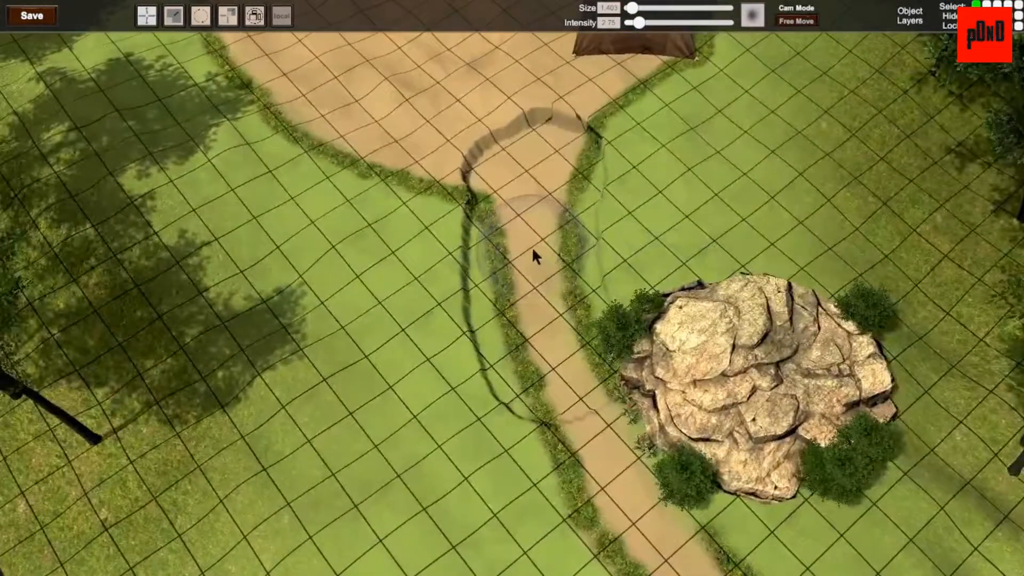
pyautogui.hotkey('ctrl', 'z')
# - Switch to the top-down camera and frame the junction of the clearing and the path
pyautogui.press('Tab')
pyautogui.press('d')
pyautogui.press('w')
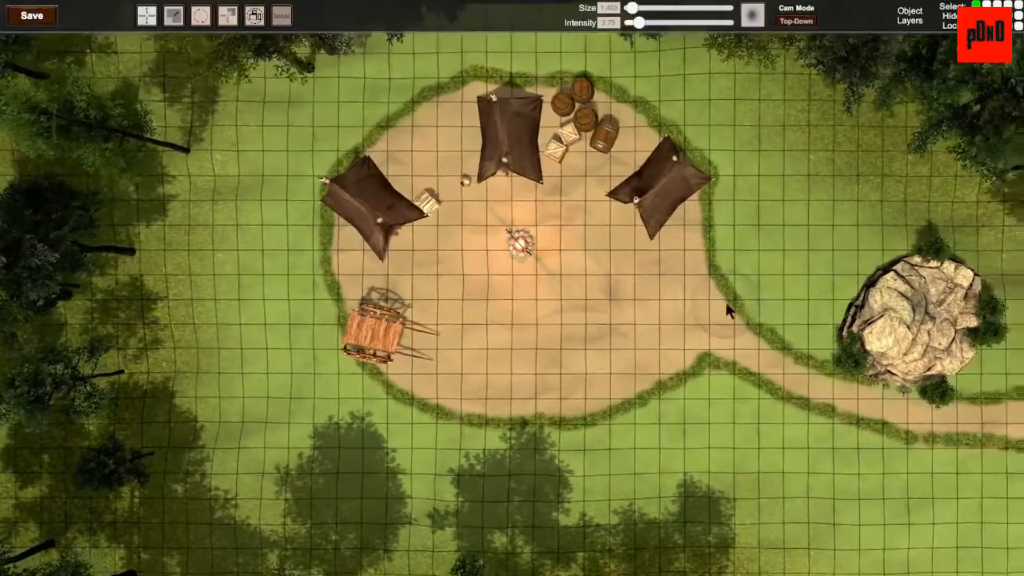
pyautogui.scroll(5, 727, 304)
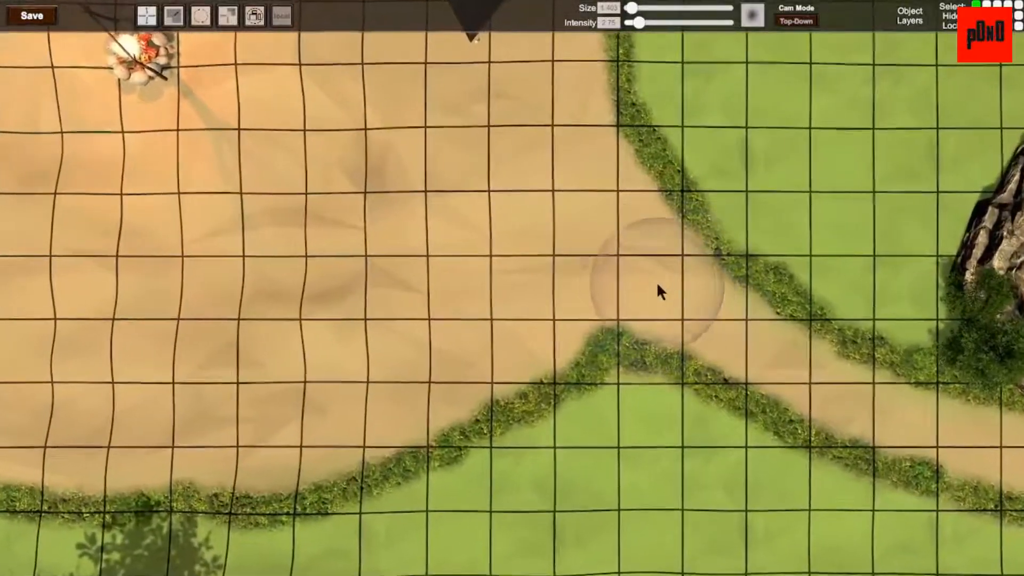
# - Try lowering the path entrance with a brush size of 1.220, and undo the stroke
pyautogui.keyDown('ctrl'); pyautogui.scroll(3, 647, 267); pyautogui.keyUp('ctrl')
pyautogui.keyDown('ctrl'); pyautogui.scroll(-1, 646, 272); pyautogui.keyUp('ctrl')
pyautogui.moveTo(645, 275)
pyautogui.mouseDown()
pyautogui.moveTo(759, 348)
pyautogui.moveTo(748, 335)
pyautogui.mouseUp()
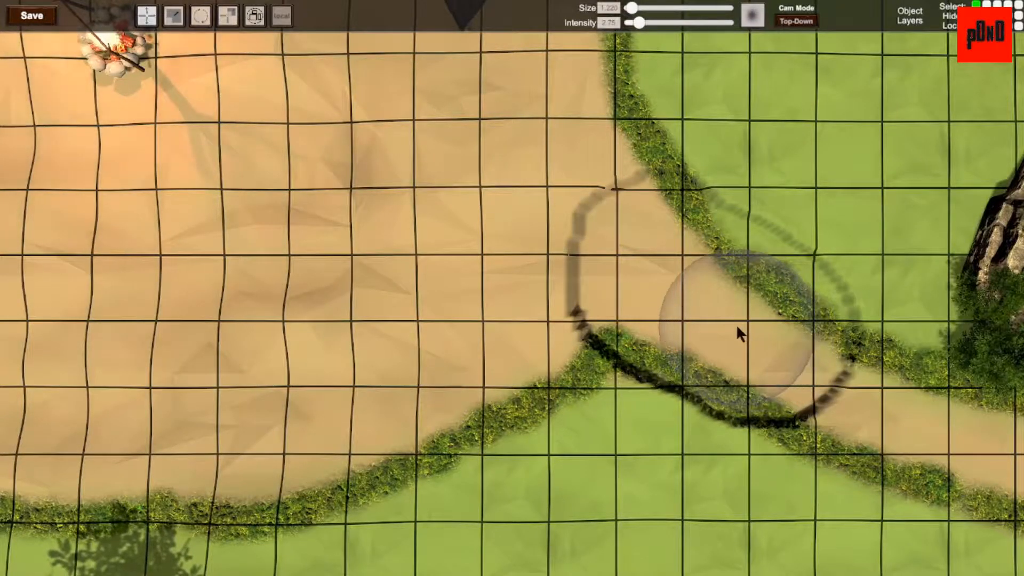
pyautogui.hotkey('ctrl', 'z')
# - Reduce the brush size to 0.802 and lower the dirt path from the clearing's entrance to past the rock
pyautogui.keyDown('ctrl'); pyautogui.scroll(-3, 669, 305); pyautogui.keyUp('ctrl')
pyautogui.moveTo(668, 299); pyautogui.dragTo(698, 304)
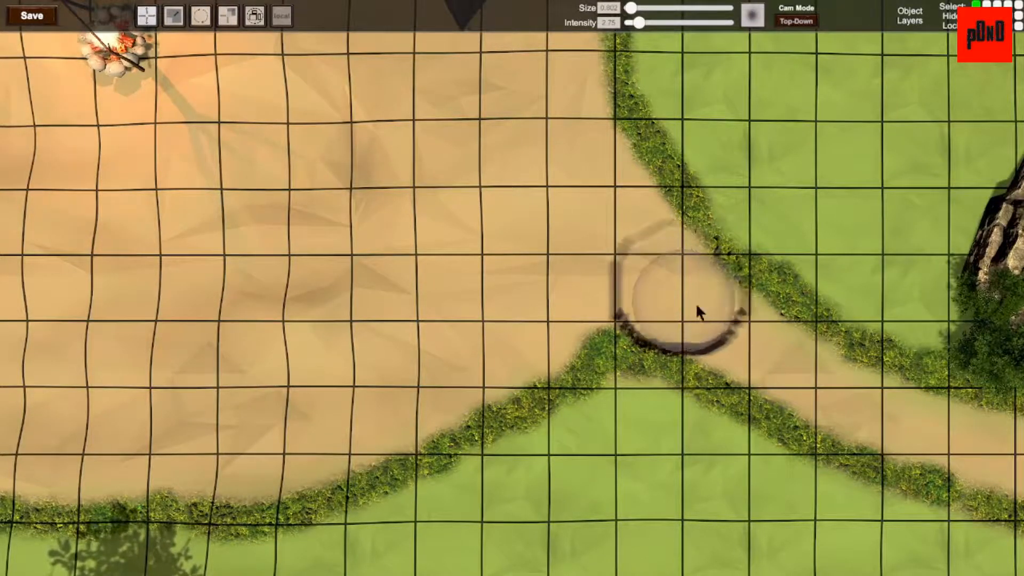
pyautogui.moveTo(761, 344)
pyautogui.mouseDown()
pyautogui.moveTo(846, 402)
pyautogui.moveTo(960, 430)
pyautogui.mouseUp()
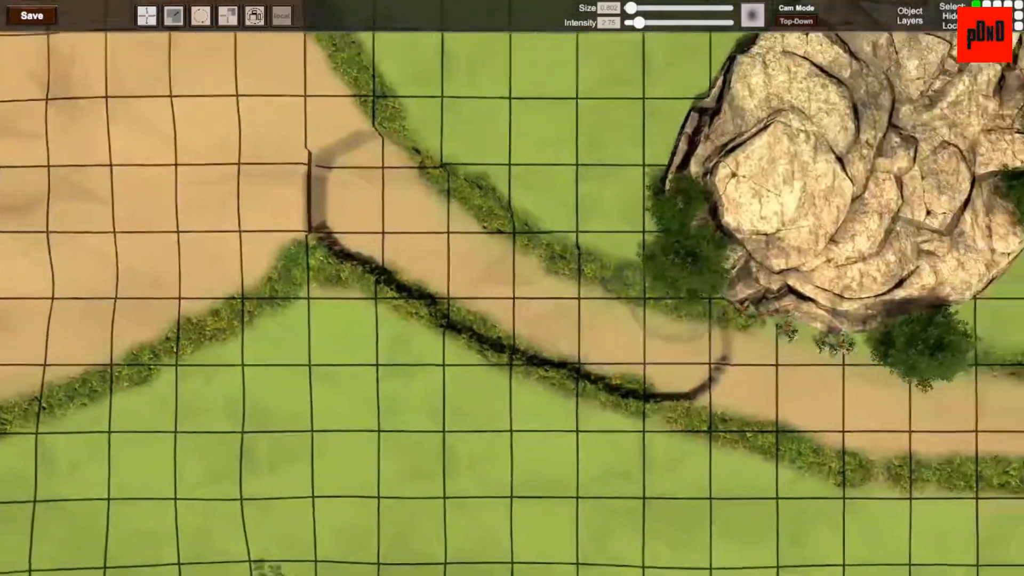
pyautogui.press('d')
pyautogui.press('s')
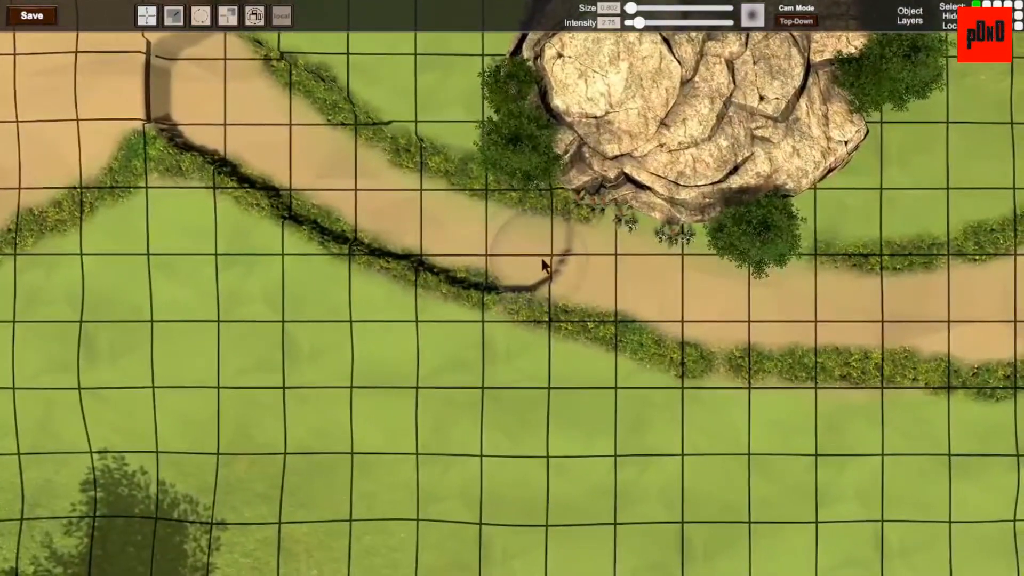
pyautogui.moveTo(722, 311); pyautogui.dragTo(952, 308)
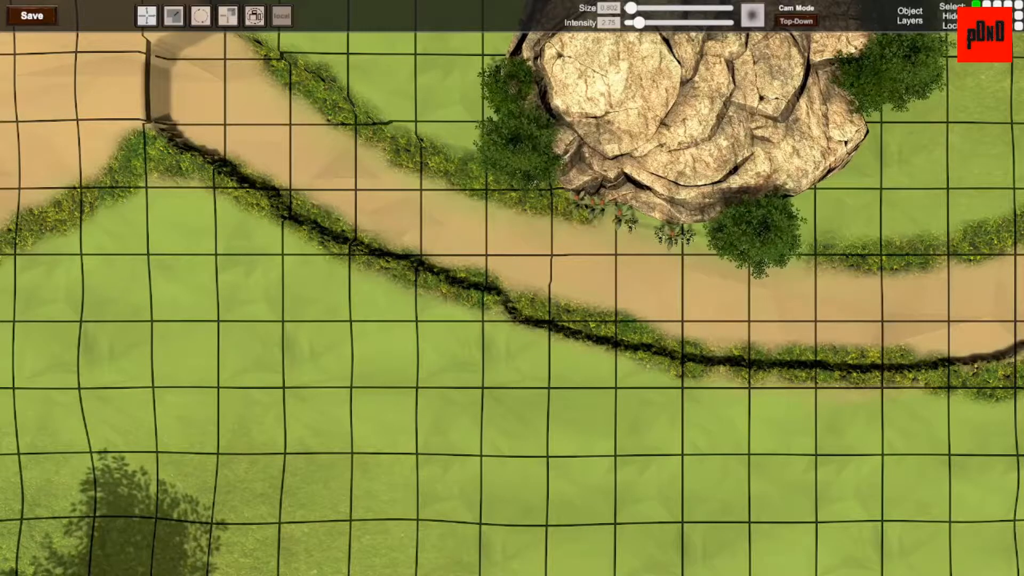
# - Lower the clearing's dirt floor from the path entrance along its eastern and southern grass border
pyautogui.press('a')
pyautogui.press('w')
pyautogui.press('s')
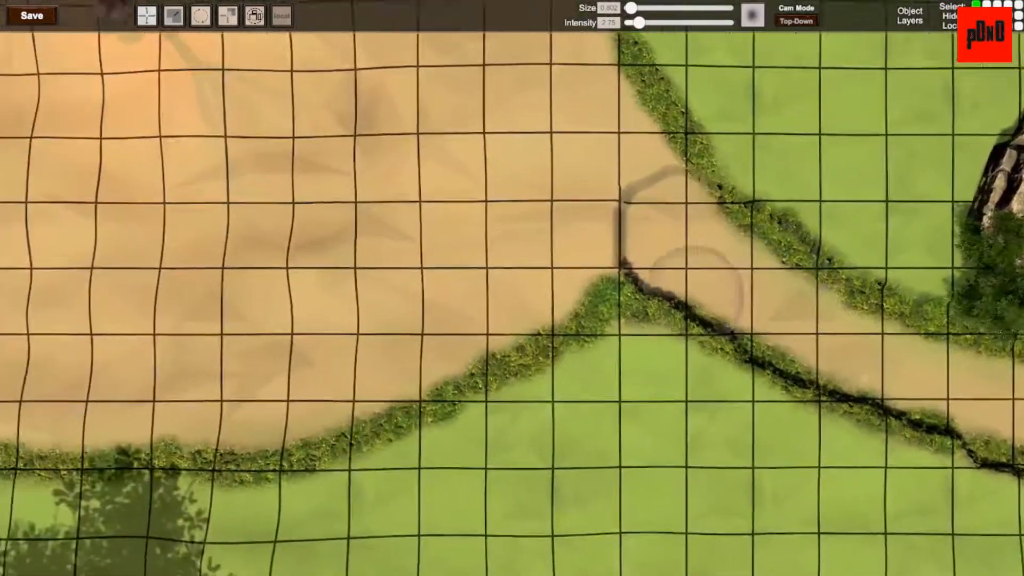
pyautogui.press('a')
pyautogui.press('w')
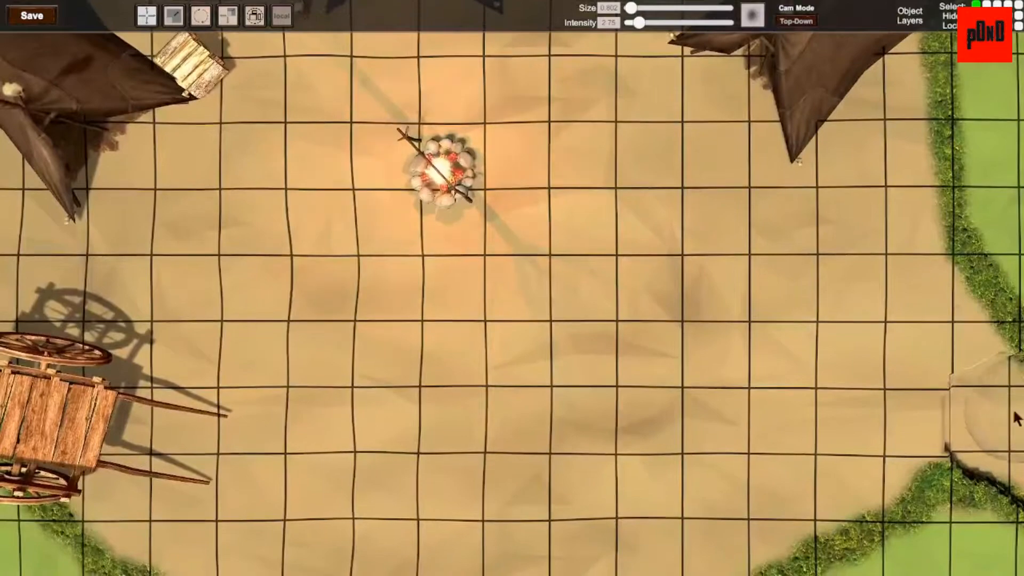
pyautogui.moveTo(1014, 412)
pyautogui.mouseDown()
pyautogui.moveTo(968, 385)
pyautogui.moveTo(886, 301)
pyautogui.moveTo(863, 92)
pyautogui.mouseUp()
pyautogui.moveTo(902, 383)
pyautogui.mouseDown()
pyautogui.moveTo(800, 473)
pyautogui.moveTo(755, 172)
pyautogui.moveTo(715, 526)
pyautogui.moveTo(874, 424)
pyautogui.mouseUp()
pyautogui.moveTo(685, 473)
pyautogui.mouseDown(button='middle')
pyautogui.moveTo(690, 288)
pyautogui.moveTo(752, 325)
pyautogui.mouseUp(button='middle')
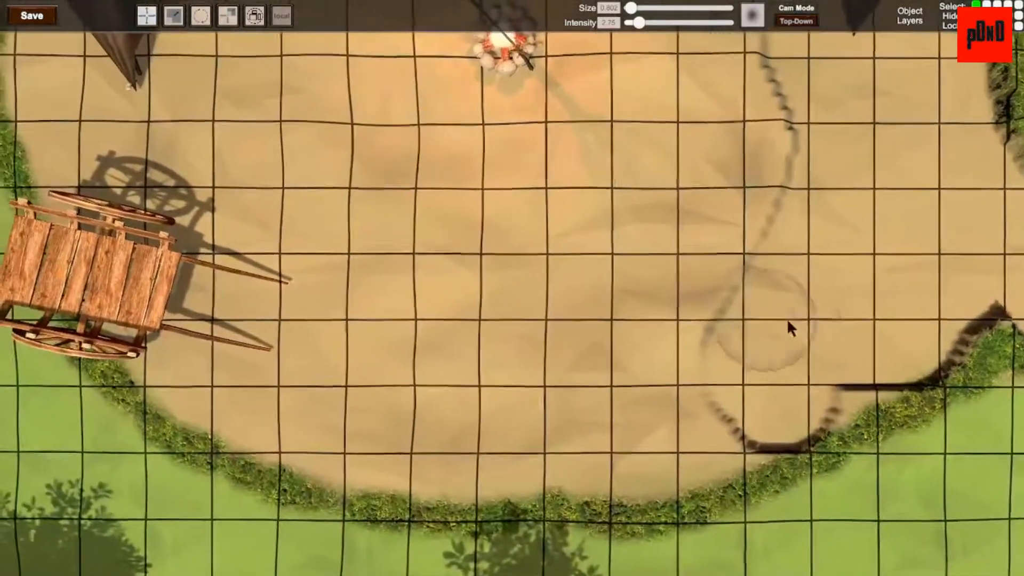
pyautogui.moveTo(860, 342)
pyautogui.mouseDown()
pyautogui.moveTo(644, 450)
pyautogui.moveTo(434, 448)
pyautogui.moveTo(277, 410)
pyautogui.mouseUp()
# - Lower the dirt floor around the cart and the western tent, continuing into the middle of the clearing
pyautogui.moveTo(174, 343); pyautogui.dragTo(644, 361, button='middle')
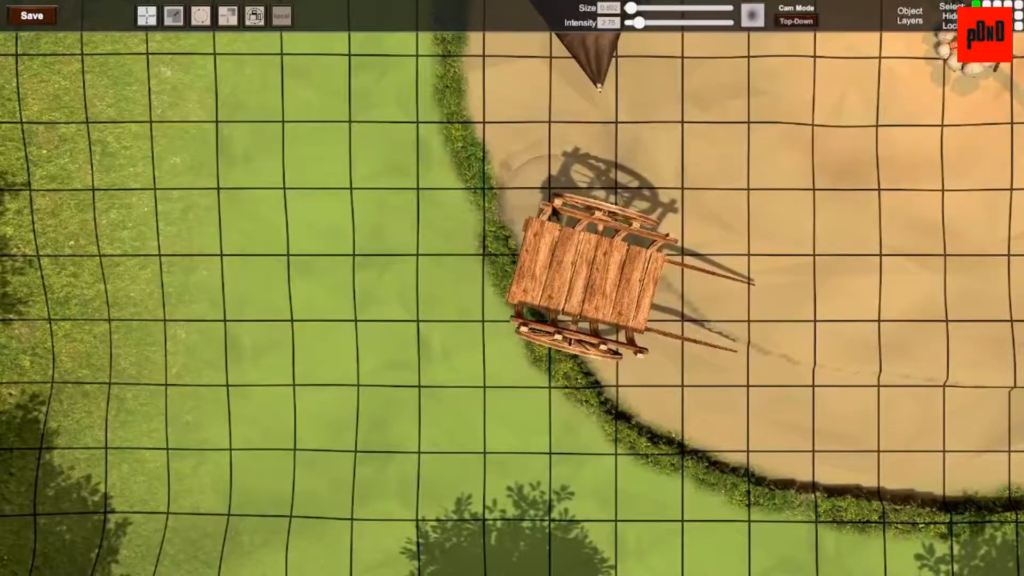
pyautogui.moveTo(987, 217); pyautogui.dragTo(803, 370, button='middle')
pyautogui.moveTo(963, 180)
pyautogui.mouseDown()
pyautogui.moveTo(895, 336)
pyautogui.moveTo(689, 234)
pyautogui.moveTo(825, 538)
pyautogui.moveTo(534, 356)
pyautogui.mouseUp()
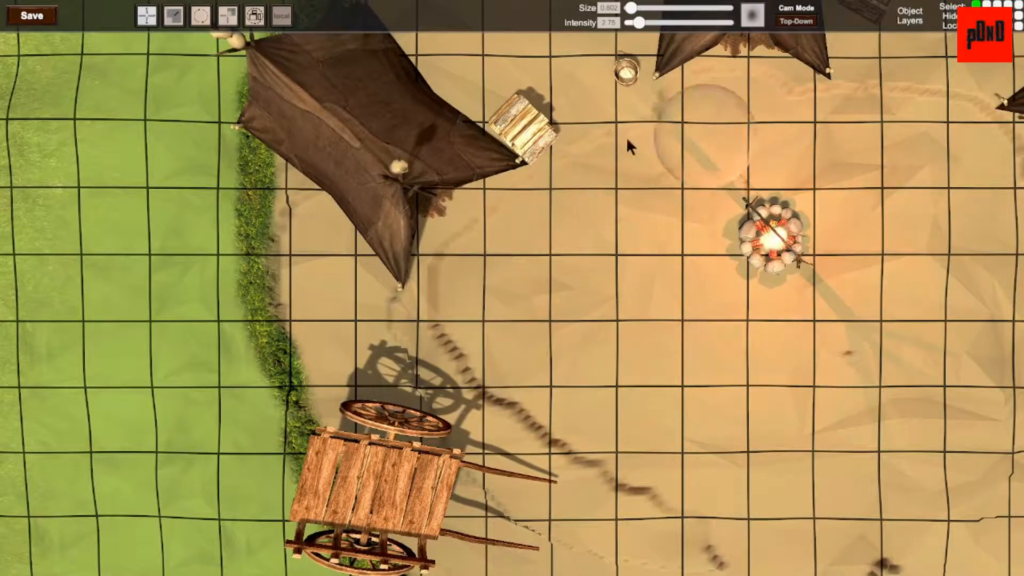
pyautogui.moveTo(410, 296); pyautogui.dragTo(472, 373)
pyautogui.press('d')
pyautogui.press('s')
pyautogui.press('a')
pyautogui.moveTo(895, 427); pyautogui.dragTo(484, 313)
# - Lower the remaining dirt around the campfire, between the tents and beside the barrels up to the northern grass border
pyautogui.press('d')
pyautogui.press('w')
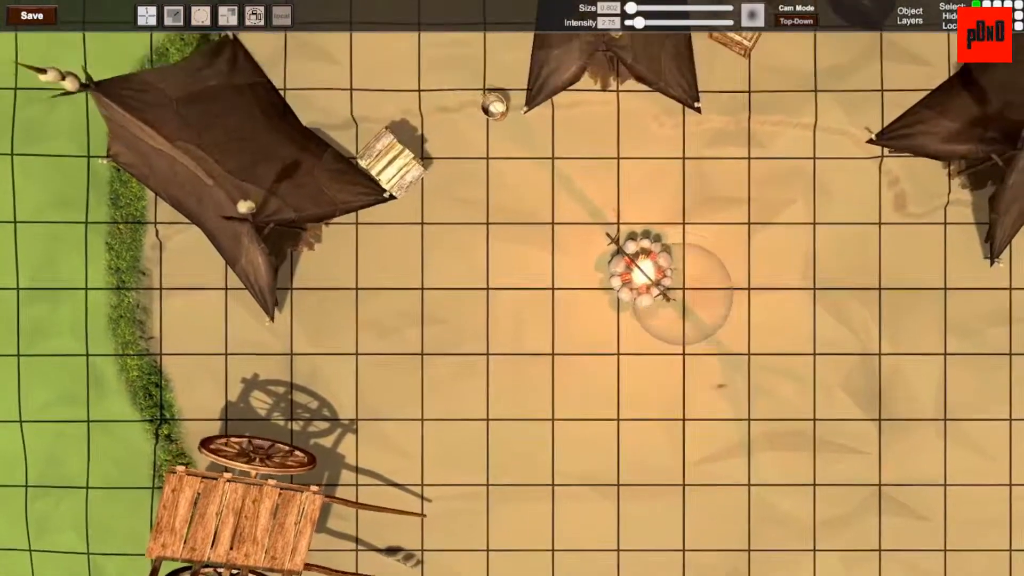
pyautogui.press('s')
pyautogui.press('a')
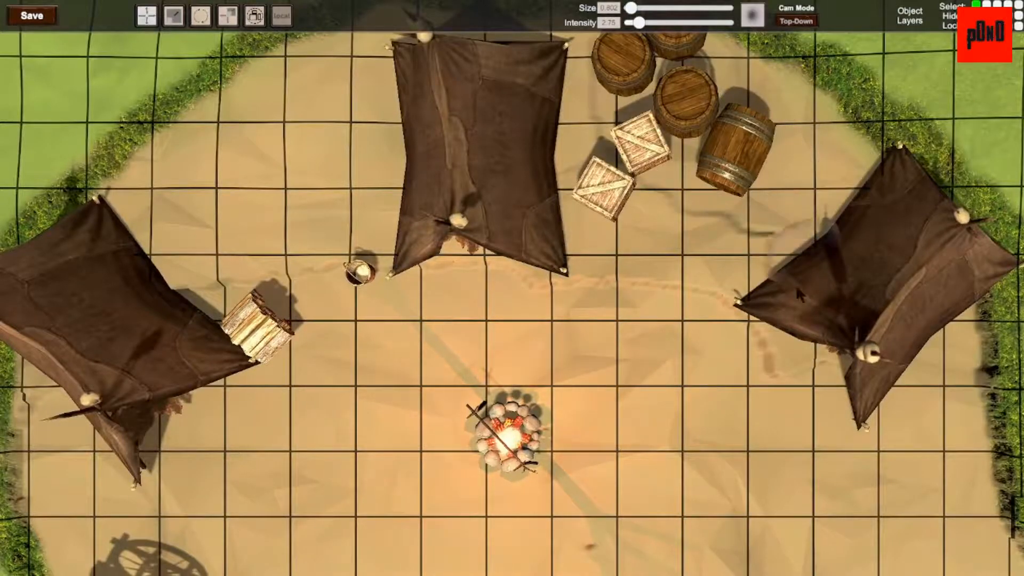
pyautogui.press('d')
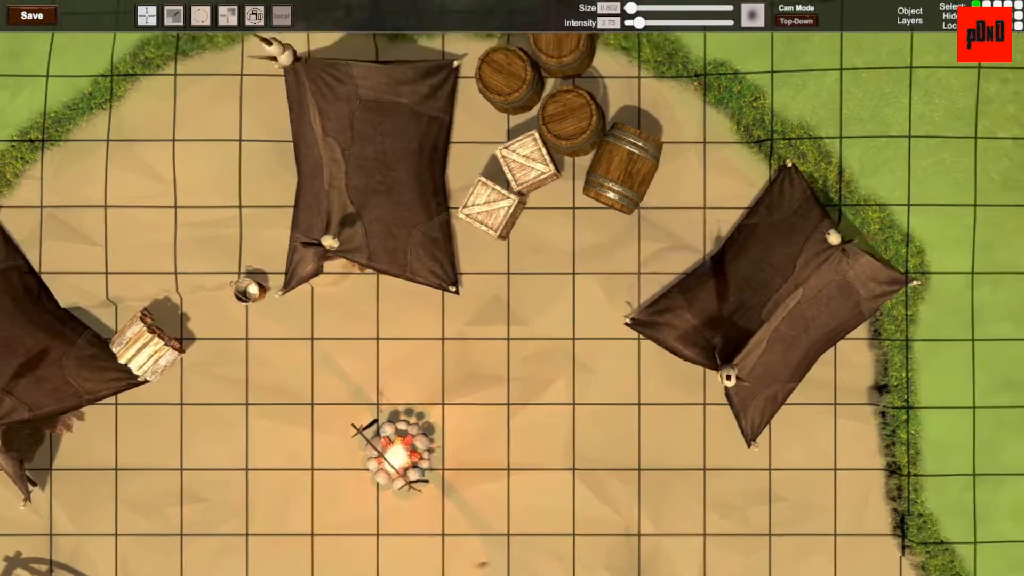
pyautogui.press('w')
pyautogui.press('a')
pyautogui.moveTo(765, 165); pyautogui.dragTo(765, 154, button='middle')
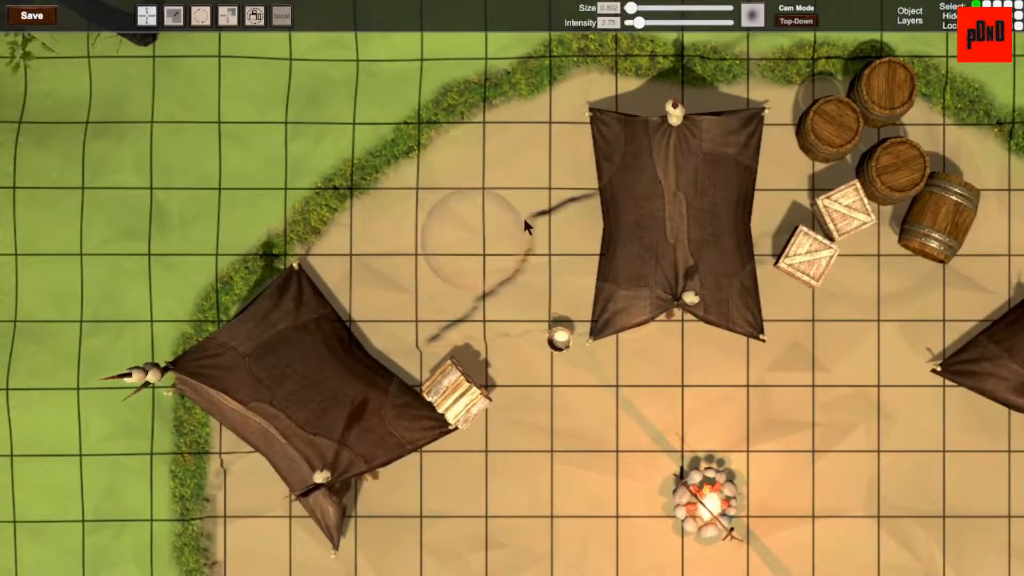
pyautogui.moveTo(482, 466); pyautogui.dragTo(681, 321, button='middle')
pyautogui.moveTo(906, 347)
pyautogui.mouseDown(button='middle')
pyautogui.moveTo(823, 298)
pyautogui.moveTo(674, 285)
pyautogui.moveTo(661, 267)
pyautogui.moveTo(688, 288)
pyautogui.moveTo(675, 276)
pyautogui.moveTo(726, 290)
pyautogui.moveTo(679, 352)
pyautogui.moveTo(526, 292)
pyautogui.moveTo(533, 242)
pyautogui.moveTo(662, 298)
pyautogui.moveTo(688, 279)
pyautogui.mouseUp(button='middle')
# - Return to the free camera, set the brush size to 1.614 and smooth the banks along the path
pyautogui.click(797, 22)
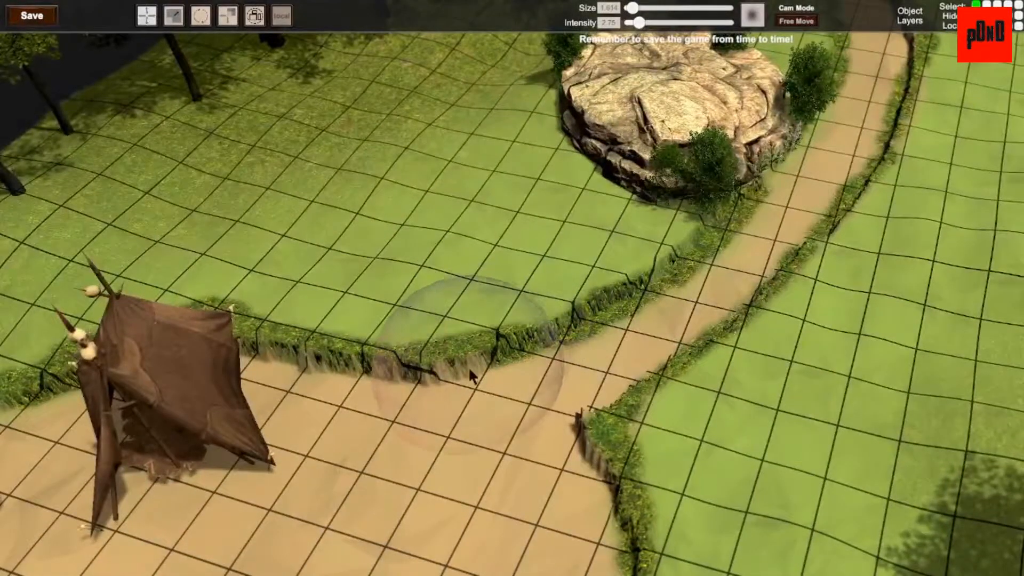
pyautogui.moveTo(812, 181)
pyautogui.mouseDown(button='middle')
pyautogui.moveTo(681, 259)
pyautogui.moveTo(693, 294)
pyautogui.moveTo(683, 315)
pyautogui.moveTo(728, 271)
pyautogui.mouseUp(button='middle')
pyautogui.press('d')
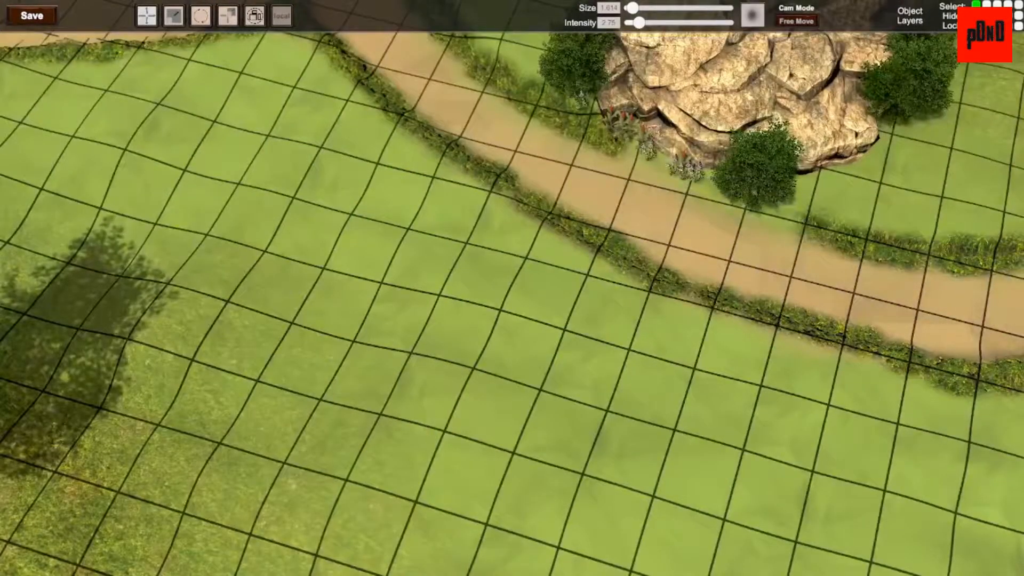
pyautogui.moveTo(661, 230); pyautogui.dragTo(650, 275, button='middle')
pyautogui.press('w')
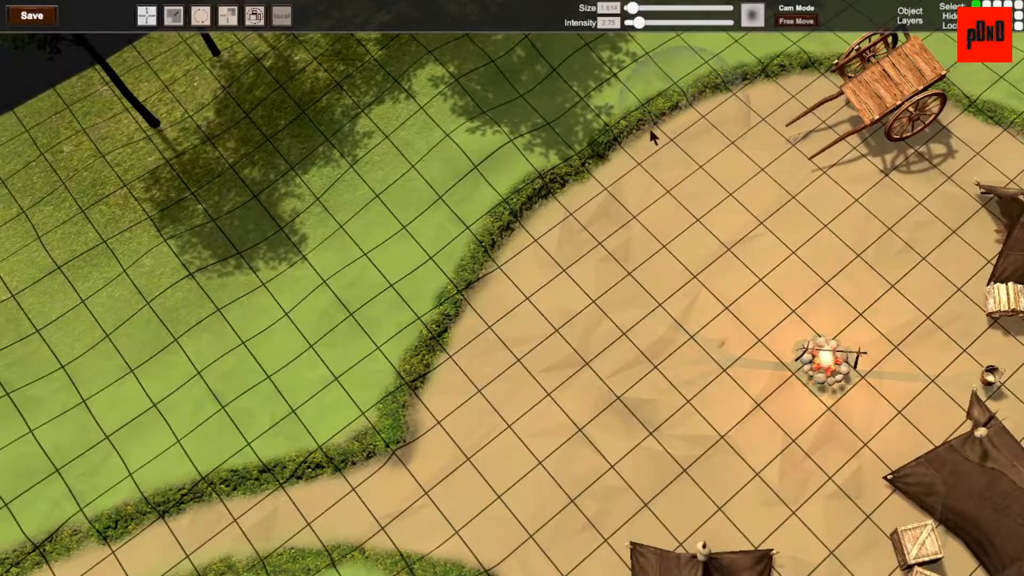
# - Smooth the grass banks around the sunken clearing, then check the whole camp from top-down with brush size 1.018
pyautogui.moveTo(528, 216); pyautogui.dragTo(685, 283, button='middle')
pyautogui.scroll(5, 685, 245)
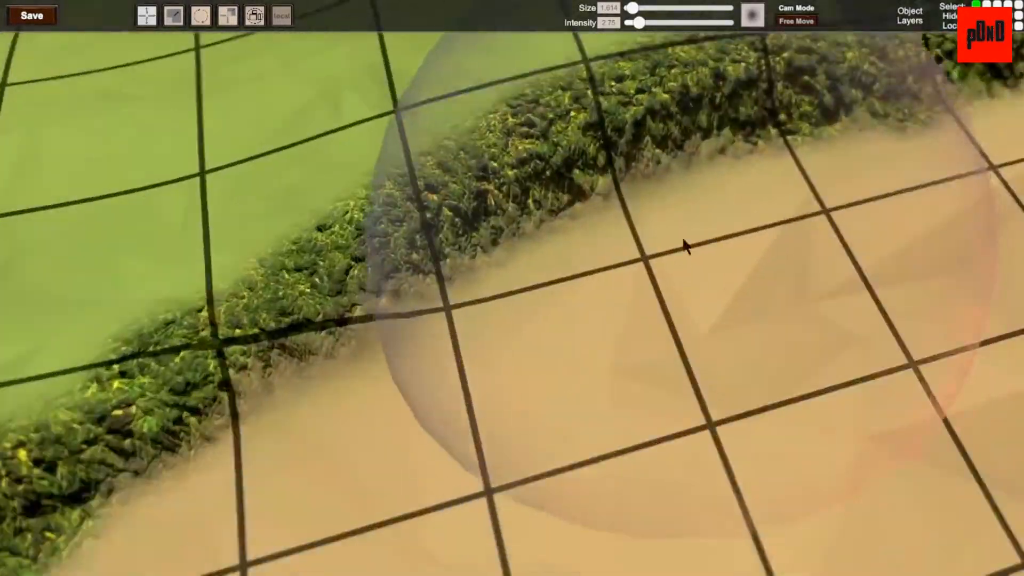
pyautogui.scroll(-3, 677, 240)
pyautogui.moveTo(677, 240); pyautogui.dragTo(570, 277, button='middle')
pyautogui.scroll(-5, 685, 282)
pyautogui.moveTo(901, 416); pyautogui.dragTo(648, 270, button='middle')
pyautogui.scroll(3, 648, 270)
pyautogui.moveTo(610, 568); pyautogui.dragTo(548, 446, button='middle')
pyautogui.moveTo(536, 297)
pyautogui.mouseDown(button='middle')
pyautogui.moveTo(714, 270)
pyautogui.moveTo(704, 283)
pyautogui.moveTo(680, 284)
pyautogui.moveTo(709, 277)
pyautogui.mouseUp(button='middle')
pyautogui.scroll(2, 685, 286)
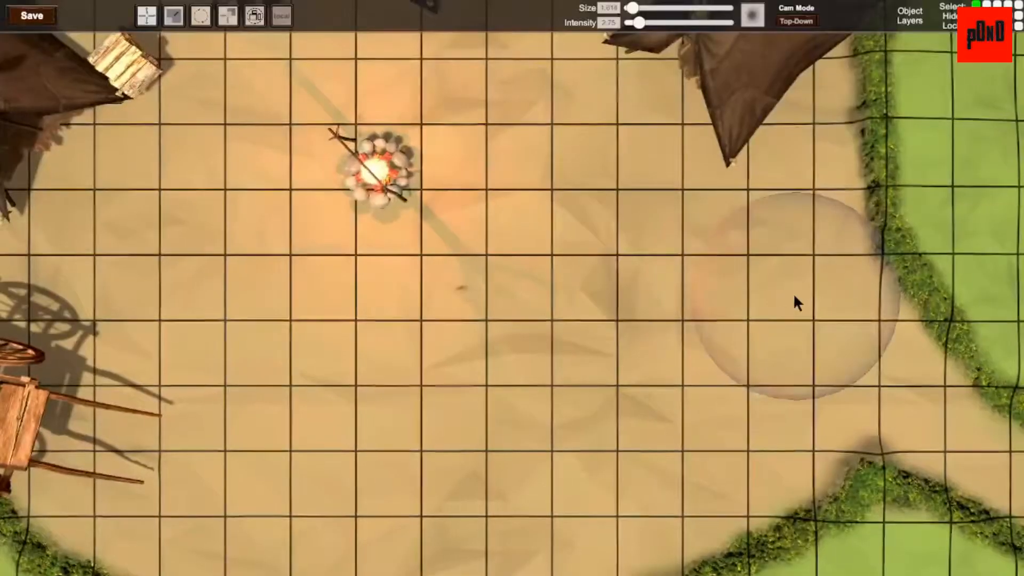
pyautogui.scroll(-10, 795, 298)
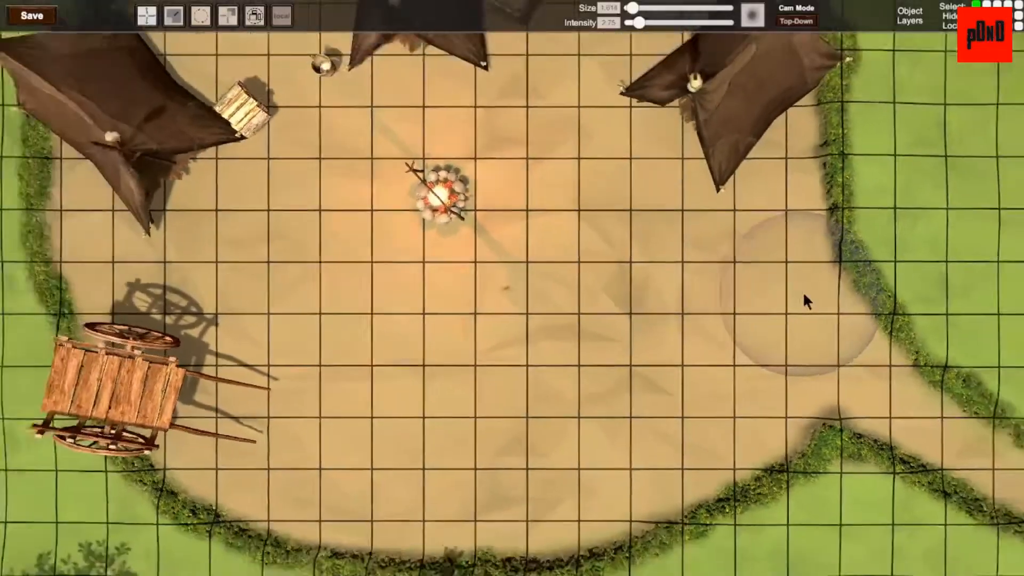
pyautogui.scroll(8, 804, 295)
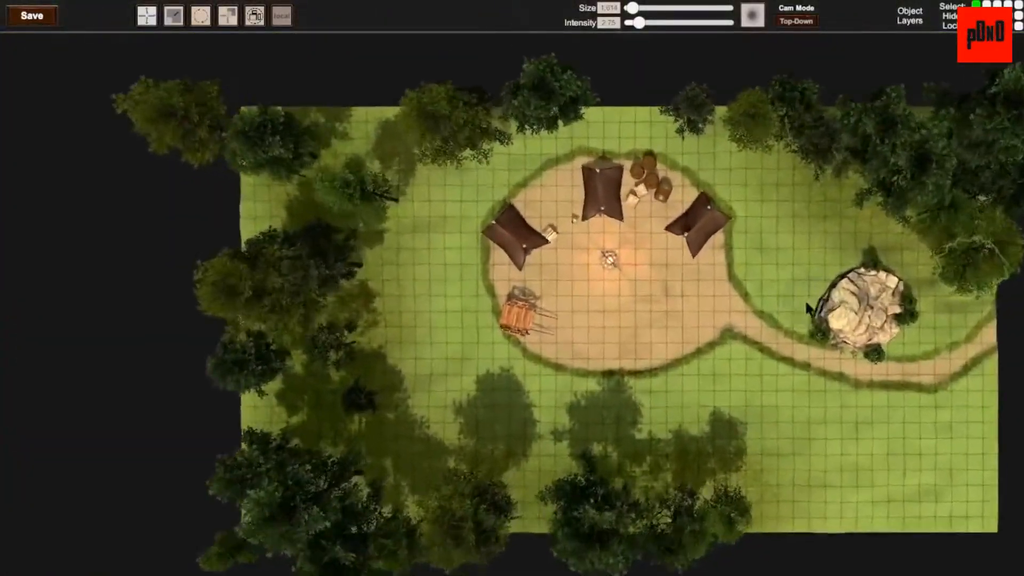
# - Return to the free camera, choose the rough brush shape at size 3.733 and intensity 0.530, and roughen the surrounding grass terrain
pyautogui.click(797, 22)
pyautogui.moveTo(798, 293); pyautogui.dragTo(704, 299, button='middle')
pyautogui.scroll(3, 718, 299)
pyautogui.scroll(-5, 717, 297)
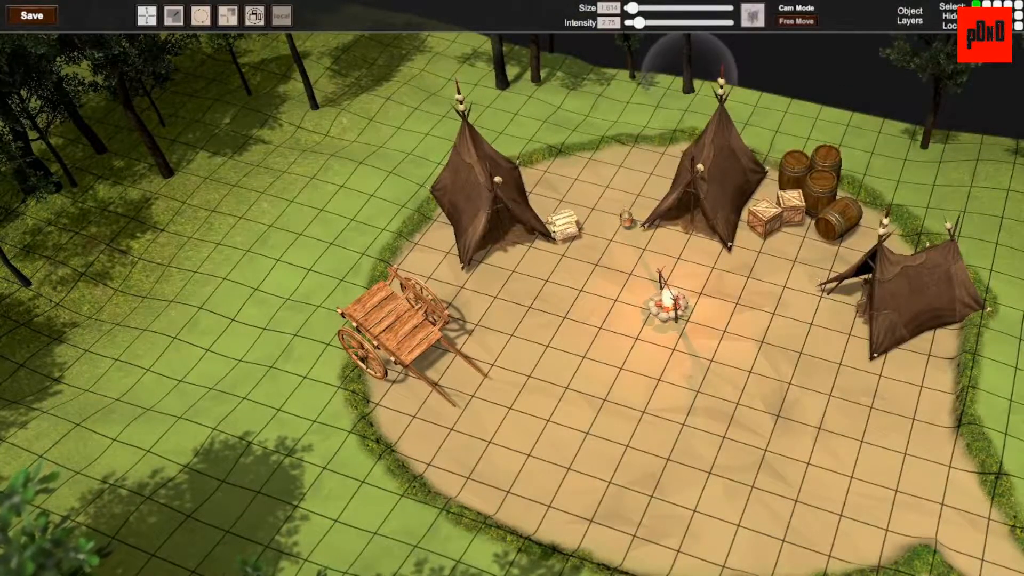
pyautogui.scroll(5, 698, 349)
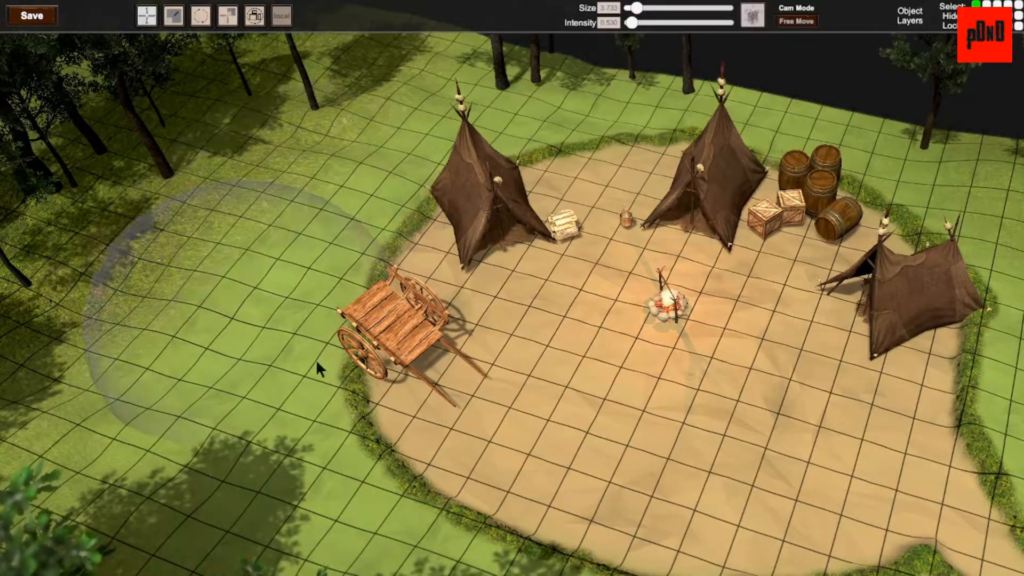
pyautogui.moveTo(933, 354)
pyautogui.mouseDown(button='right')
pyautogui.moveTo(661, 405)
pyautogui.moveTo(800, 320)
pyautogui.mouseUp(button='right')
pyautogui.moveTo(649, 283)
pyautogui.mouseDown(button='right')
pyautogui.moveTo(699, 283)
pyautogui.moveTo(727, 331)
pyautogui.moveTo(993, 480)
pyautogui.moveTo(670, 286)
pyautogui.moveTo(700, 285)
pyautogui.moveTo(667, 285)
pyautogui.moveTo(747, 240)
pyautogui.moveTo(674, 272)
pyautogui.moveTo(683, 315)
pyautogui.mouseUp(button='right')
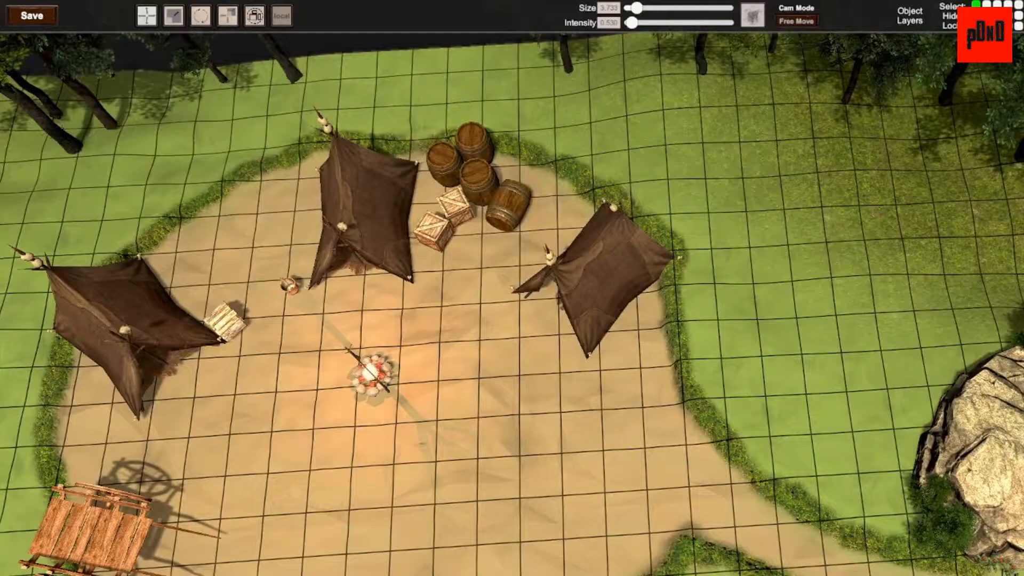
# - Switch to ground texture painting, set the intensity to 1.022 and try two grass textures on the plain ground east of the clearing
pyautogui.press('Tab')
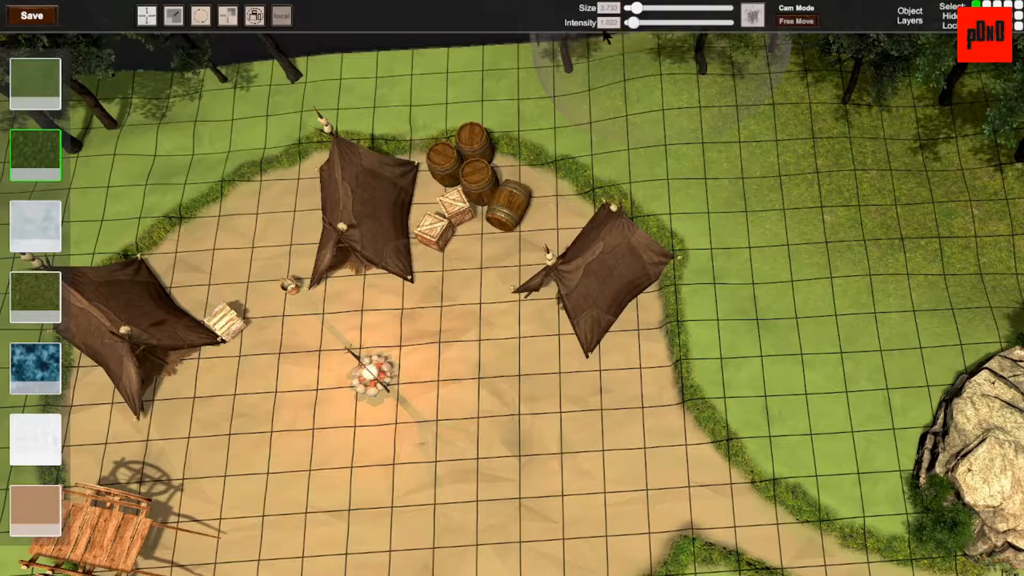
pyautogui.moveTo(798, 348)
pyautogui.mouseDown()
pyautogui.moveTo(766, 242)
pyautogui.moveTo(858, 411)
pyautogui.moveTo(731, 183)
pyautogui.mouseUp()
pyautogui.moveTo(730, 178); pyautogui.dragTo(682, 284, button='right')
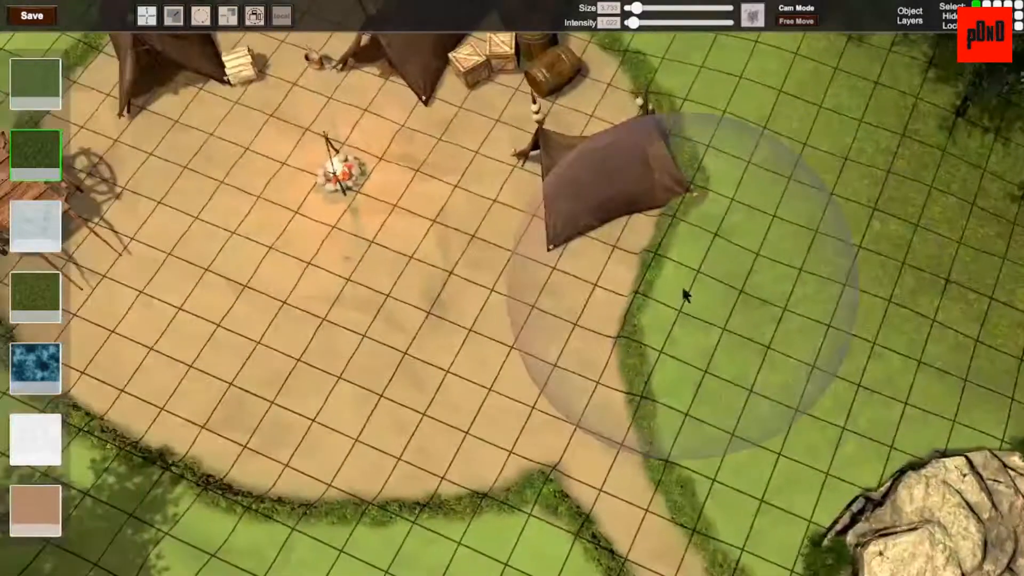
pyautogui.scroll(-3, 41, 275)
pyautogui.scroll(-5, 40, 274)
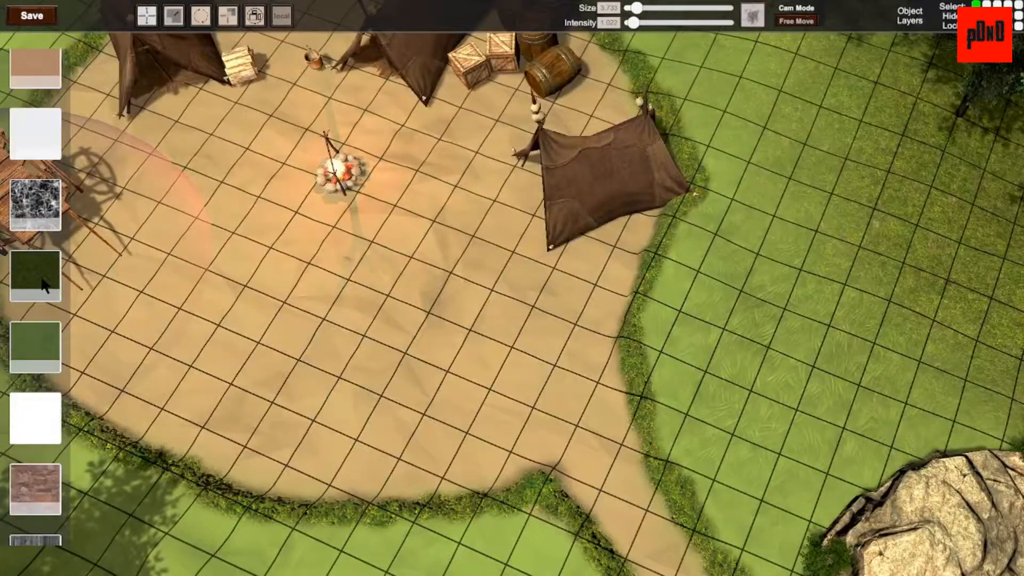
pyautogui.scroll(5, 796, 407)
pyautogui.scroll(3, 684, 282)
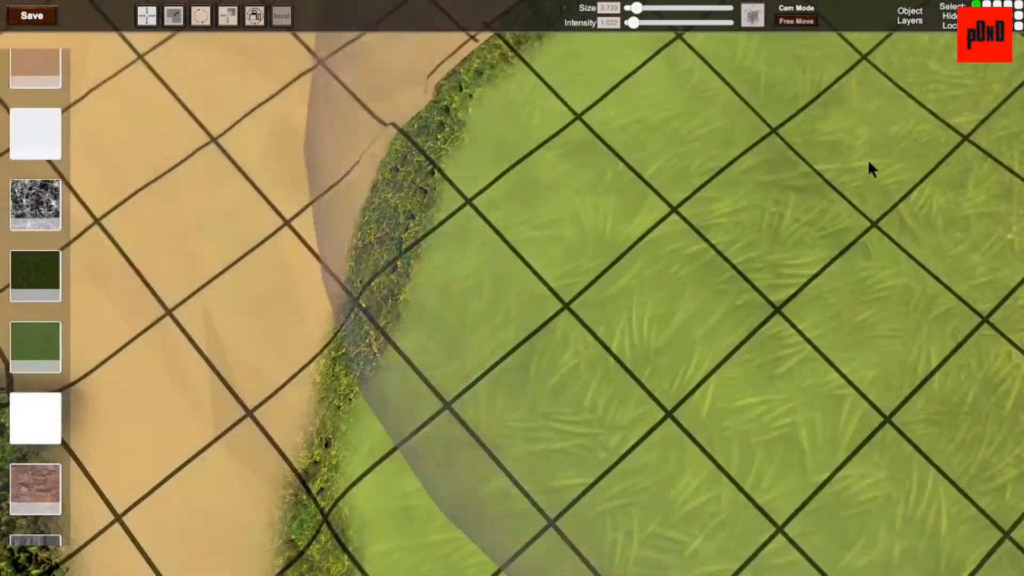
pyautogui.scroll(-6, 682, 286)
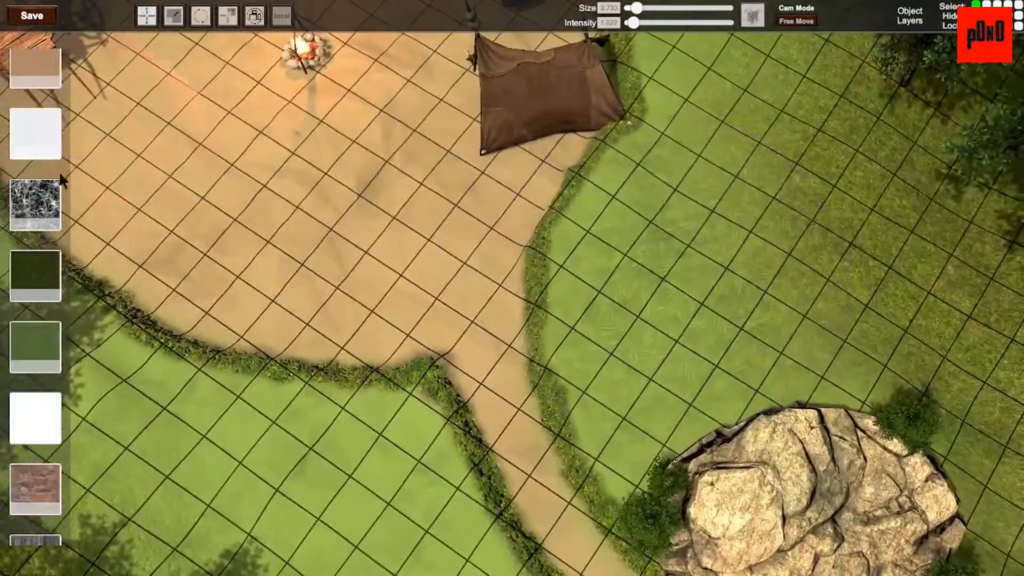
pyautogui.click(24, 256)
pyautogui.scroll(3, 642, 263)
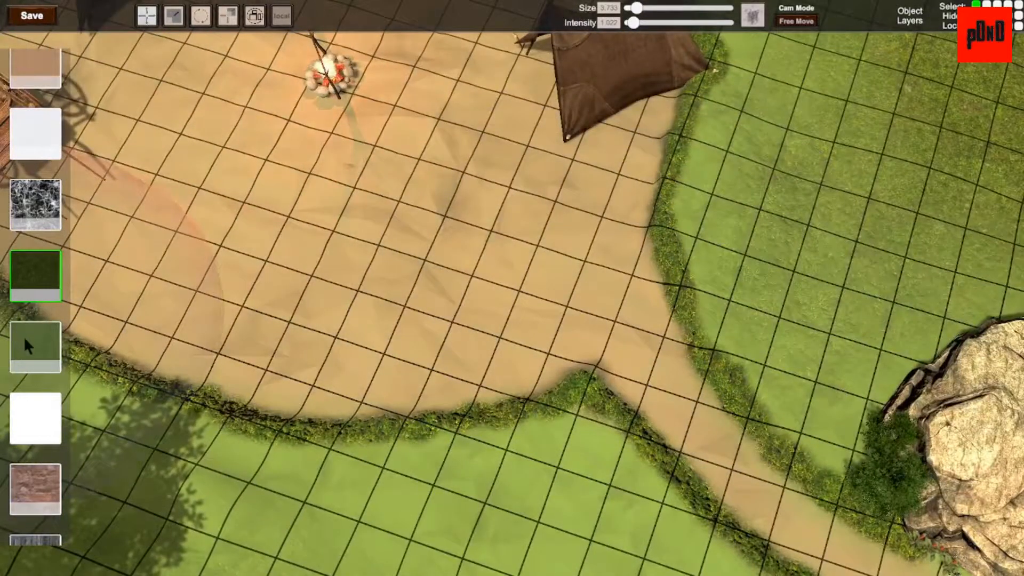
# - Choose a different dark green grass texture and paint it over the ground between the eastern tent, the trees and the rocks
pyautogui.scroll(-6, 27, 346)
pyautogui.scroll(-5, 27, 341)
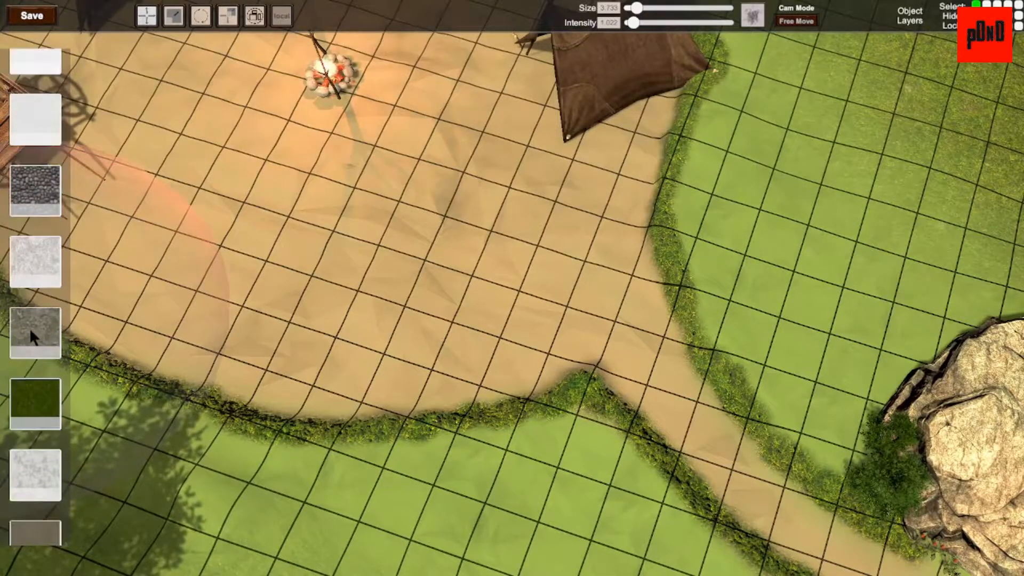
pyautogui.click(35, 361)
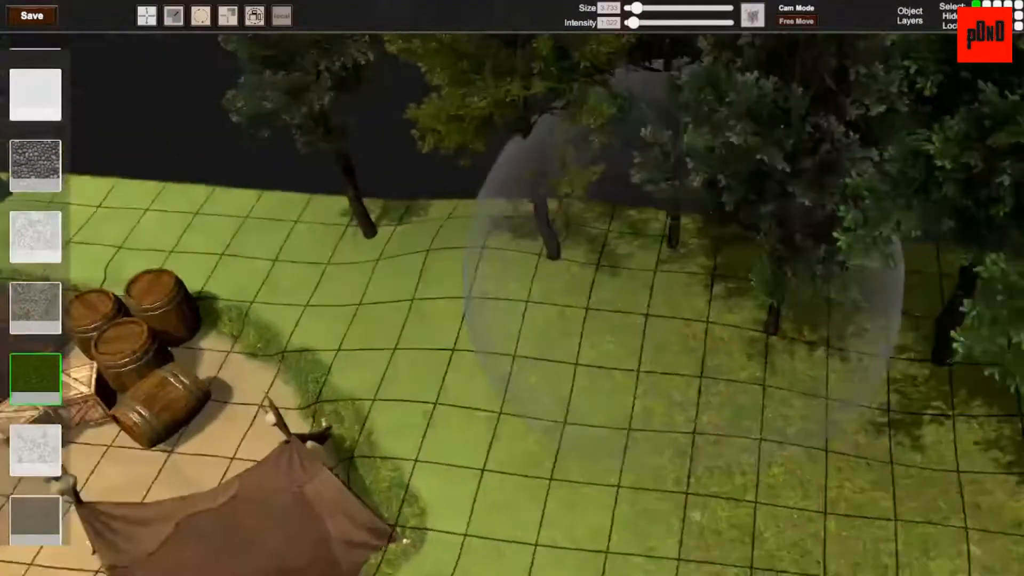
pyautogui.moveTo(683, 267); pyautogui.dragTo(707, 269, button='right')
pyautogui.scroll(-5, 683, 265)
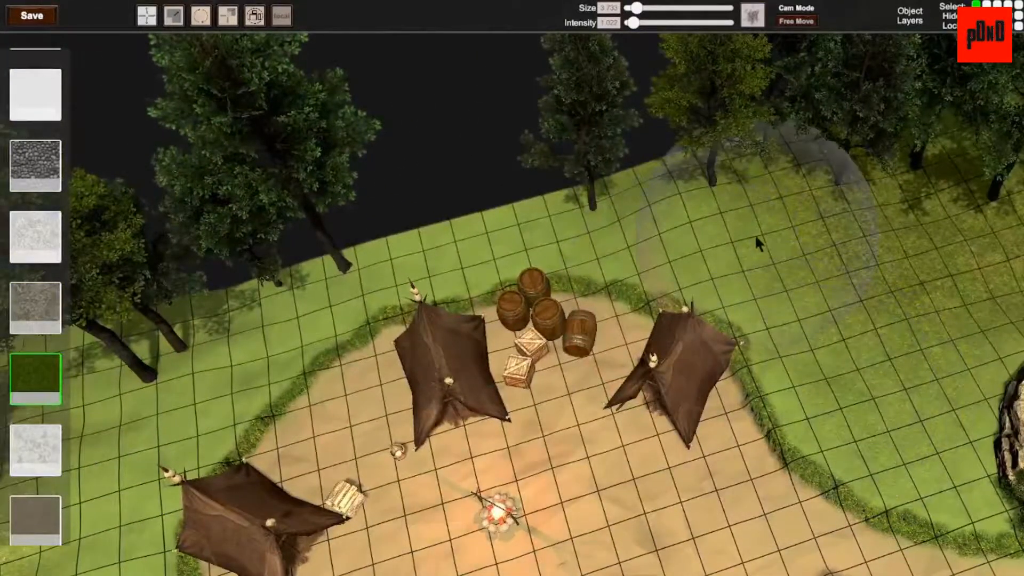
# - Set the brush size to 2.134 and paint grass patches along the northern and western sides of the camp
pyautogui.keyDown('ctrl'); pyautogui.scroll(-3, 867, 378); pyautogui.keyUp('ctrl')
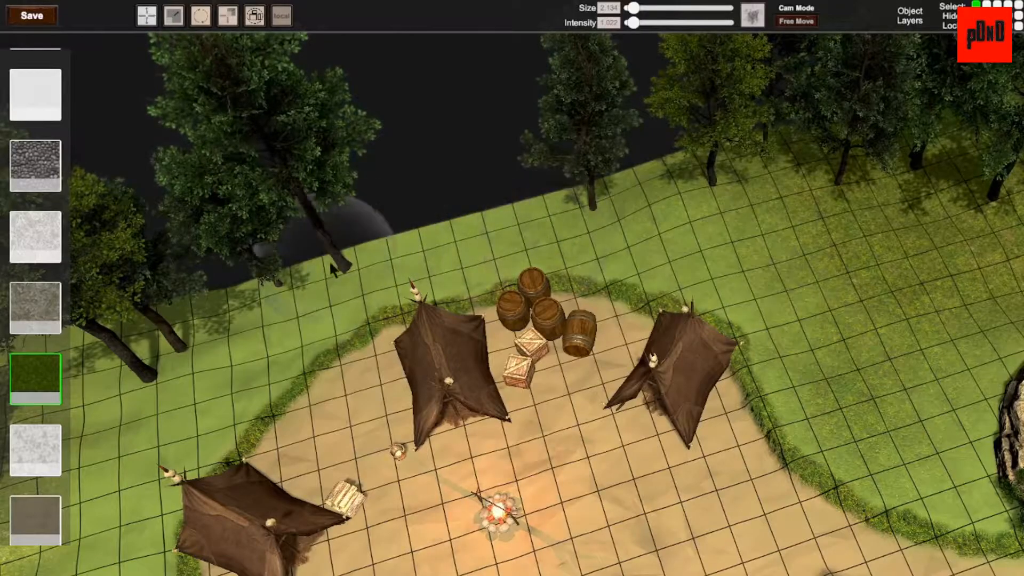
pyautogui.moveTo(172, 400); pyautogui.dragTo(715, 291, button='right')
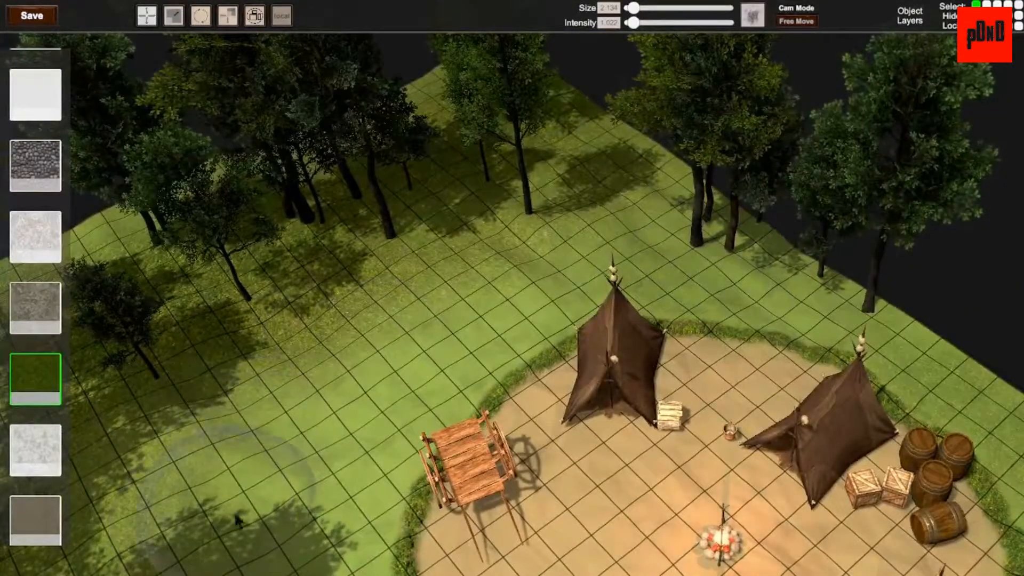
pyautogui.moveTo(389, 445); pyautogui.dragTo(699, 154, button='right')
# - Paint patches of the grass texture across the field south of the path and clearing, out to the map's corner
pyautogui.press('d')
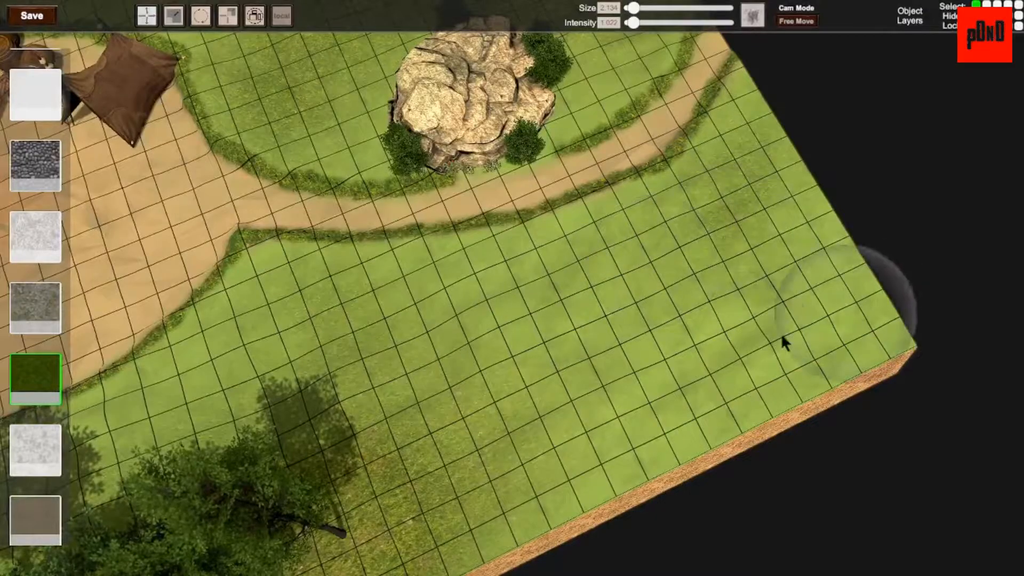
pyautogui.moveTo(473, 475); pyautogui.dragTo(182, 406, button='right')
pyautogui.moveTo(712, 280); pyautogui.dragTo(699, 267, button='right')
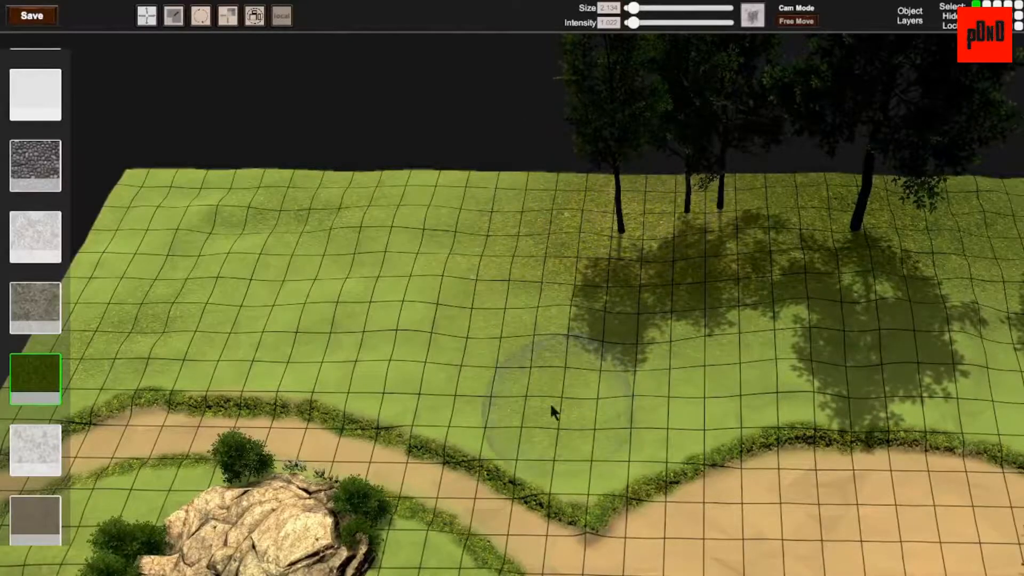
pyautogui.moveTo(659, 298)
pyautogui.mouseDown(button='right')
pyautogui.moveTo(669, 288)
pyautogui.moveTo(662, 355)
pyautogui.mouseUp(button='right')
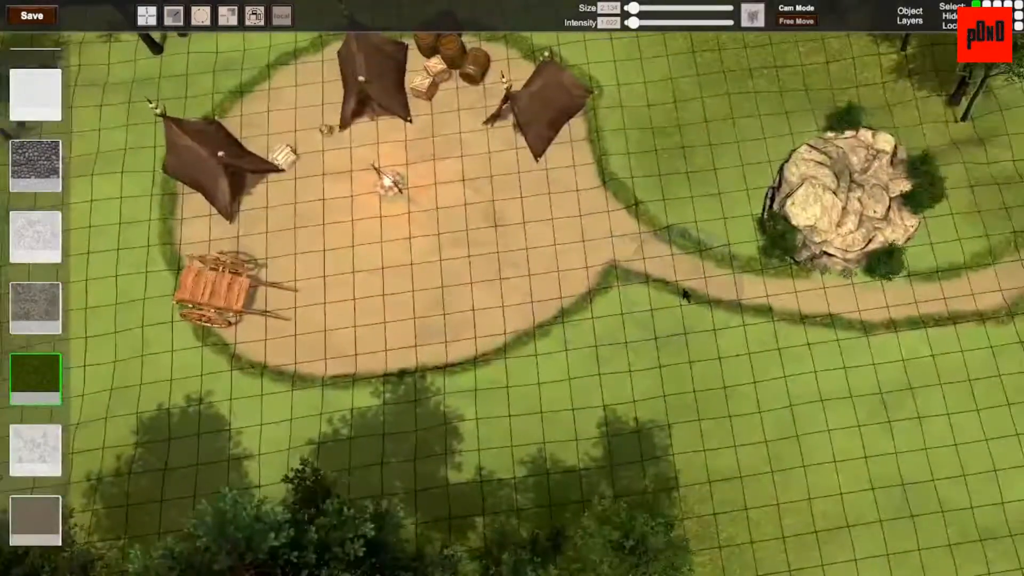
pyautogui.moveTo(686, 295); pyautogui.dragTo(1012, 306, button='right')
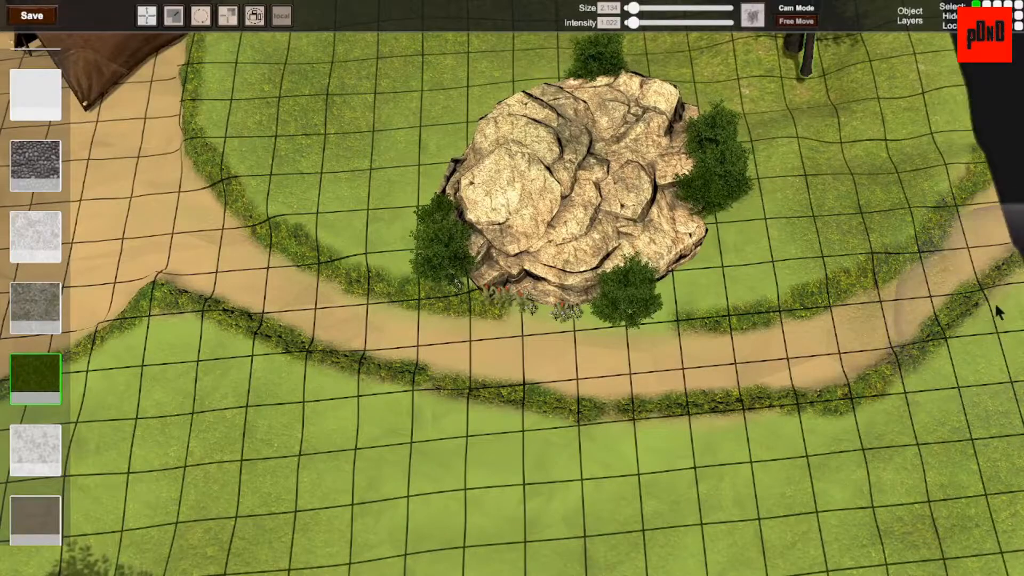
# - Reduce the brush size to 0.602 and touch up the grass along the path's edge beside the rocks
pyautogui.scroll(-3, 954, 407)
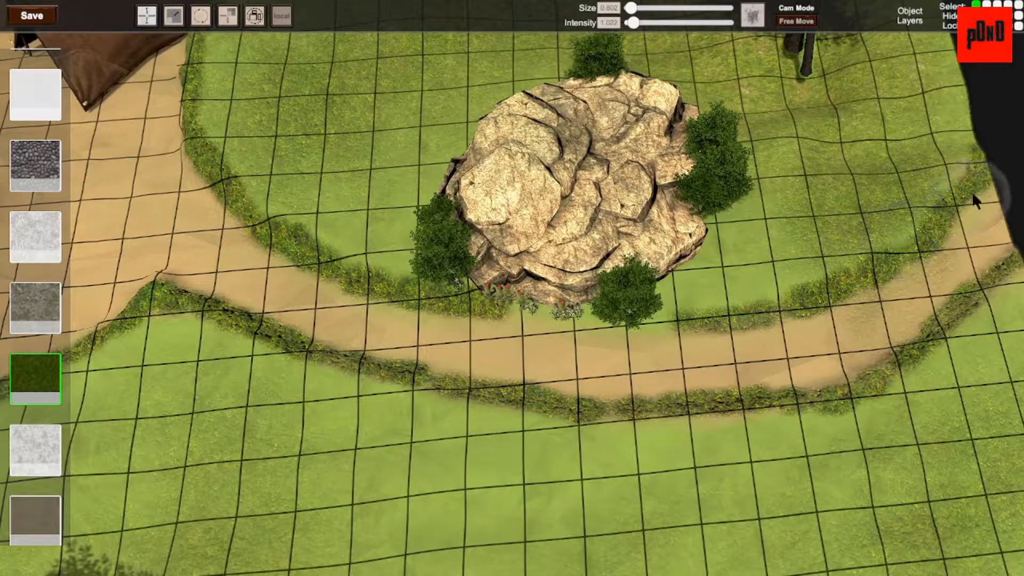
pyautogui.moveTo(749, 281); pyautogui.dragTo(684, 288, button='right')
pyautogui.scroll(-5, 694, 288)
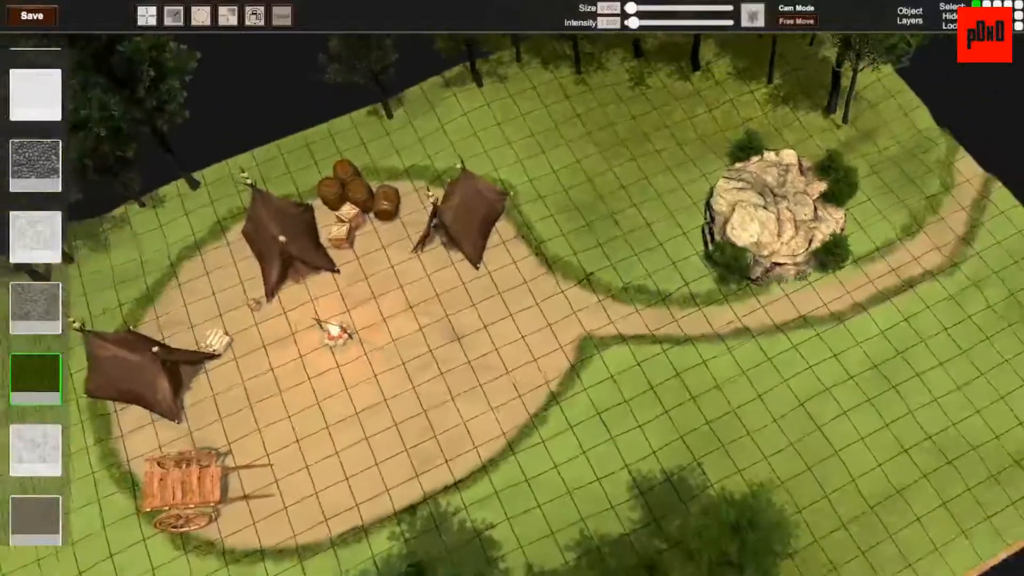
pyautogui.scroll(3, 684, 288)
# - Set the brush size to 4.293 and blend the grass texture over the southern border of the clearing and path
pyautogui.keyDown('ctrl'); pyautogui.scroll(5, 876, 339); pyautogui.keyUp('ctrl')
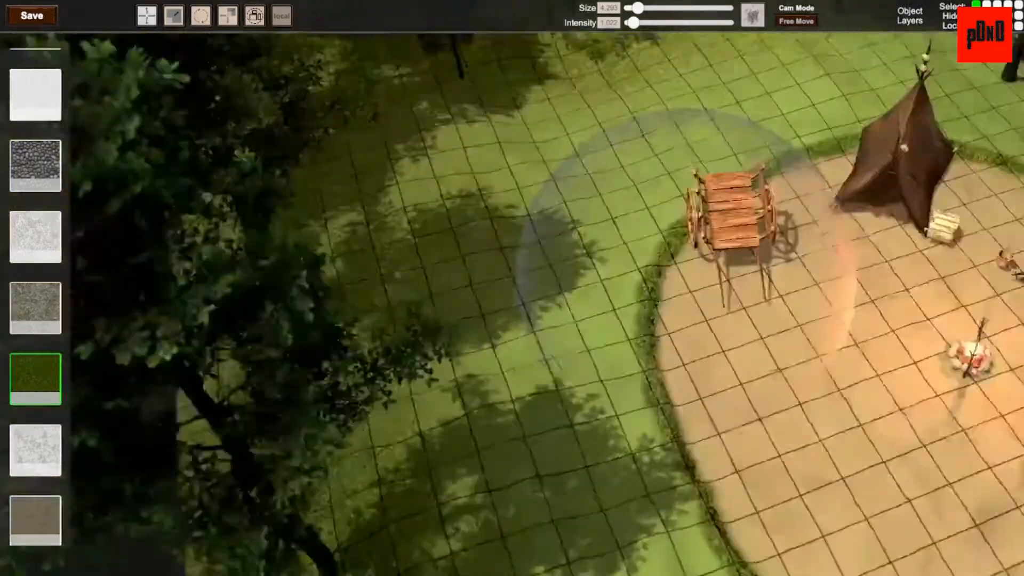
pyautogui.press('s')
pyautogui.moveTo(704, 278); pyautogui.dragTo(585, 270, button='right')
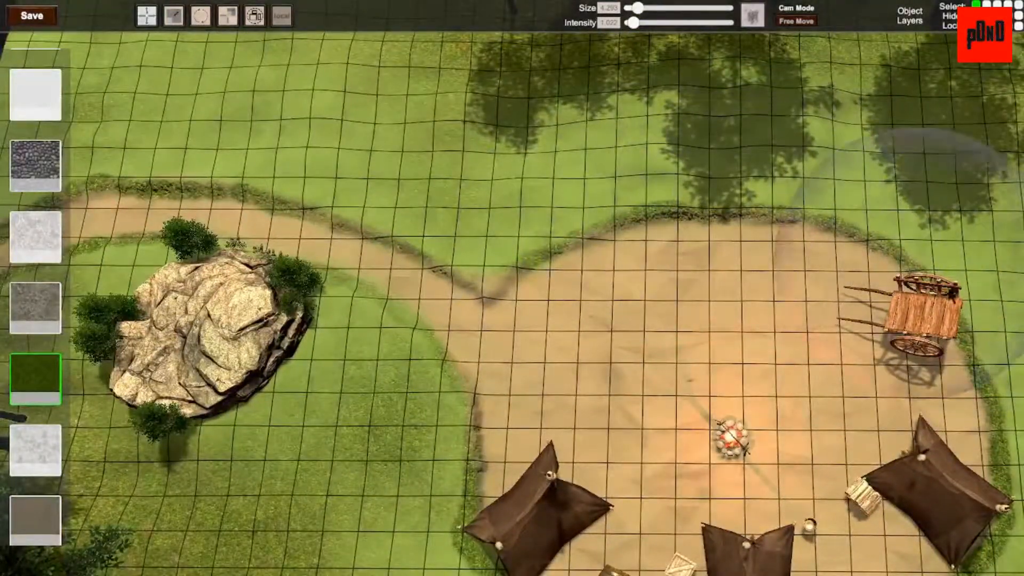
# - Blend the grass texture over the clearing's border behind the tents, the barrels and the cart
pyautogui.press('d')
pyautogui.moveTo(669, 292)
pyautogui.mouseDown(button='right')
pyautogui.moveTo(683, 281)
pyautogui.moveTo(664, 272)
pyautogui.moveTo(697, 289)
pyautogui.mouseUp(button='right')
pyautogui.press('a')
pyautogui.press('d')
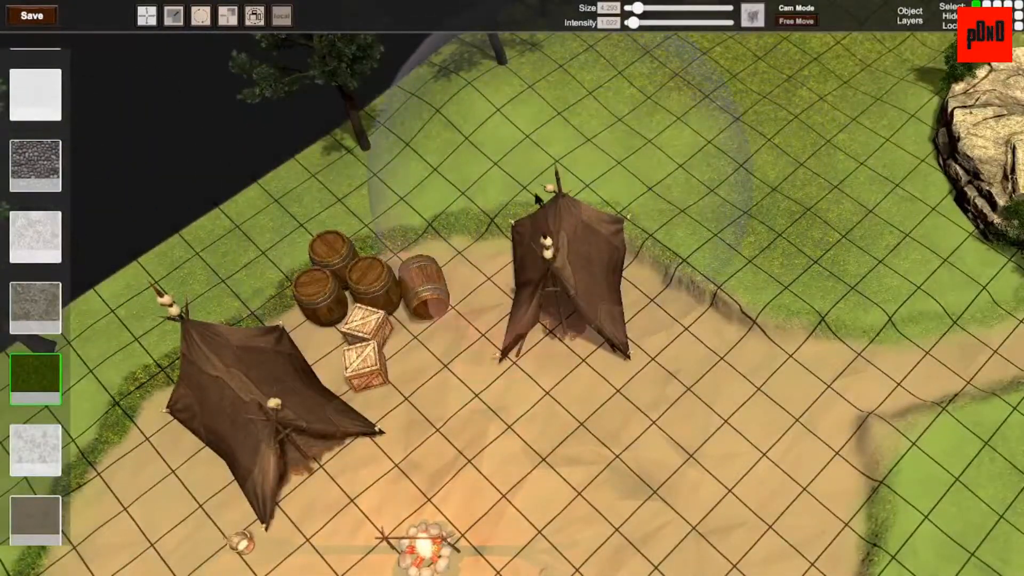
pyautogui.moveTo(187, 229)
pyautogui.mouseDown(button='right')
pyautogui.moveTo(685, 289)
pyautogui.moveTo(693, 312)
pyautogui.mouseUp(button='right')
pyautogui.press('d')
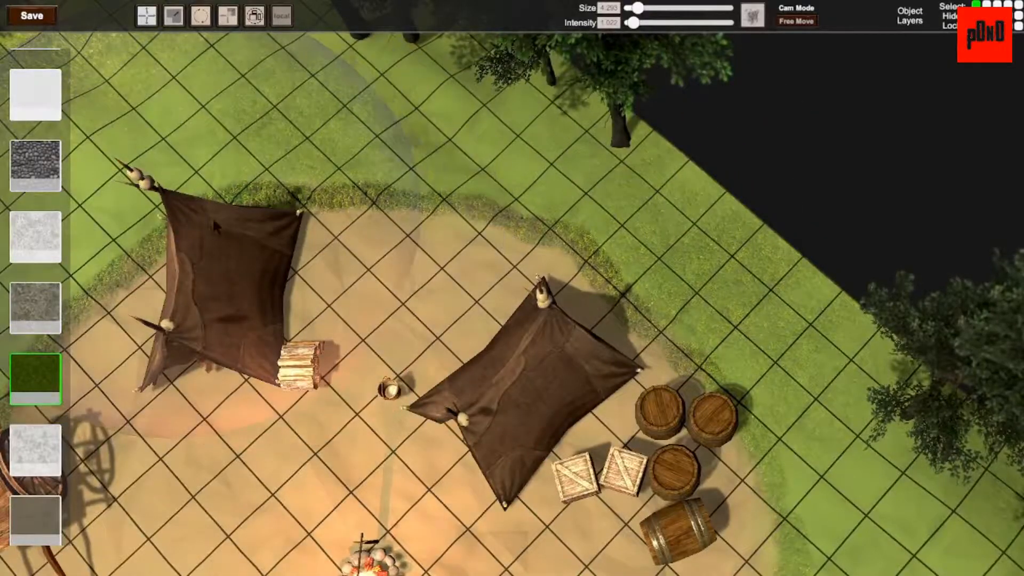
pyautogui.moveTo(120, 255); pyautogui.dragTo(682, 288, button='right')
pyautogui.press('a')
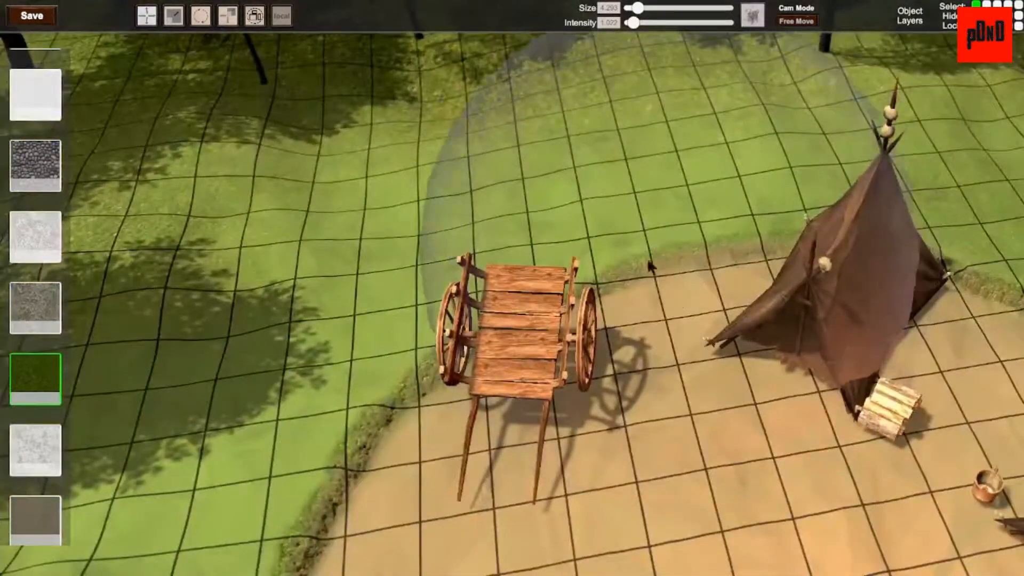
pyautogui.moveTo(360, 412); pyautogui.dragTo(683, 289, button='right')
# - Check the blended grass around the clearing and path with the top-down camera, then return to the free camera
pyautogui.press('c')
pyautogui.scroll(-5, 735, 288)
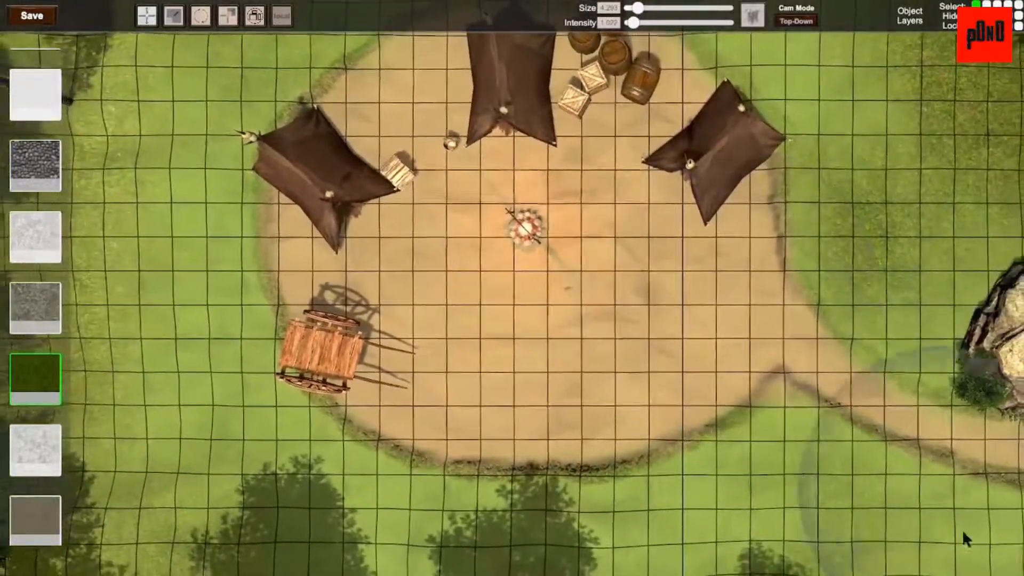
pyautogui.moveTo(962, 529); pyautogui.dragTo(681, 288, button='right')
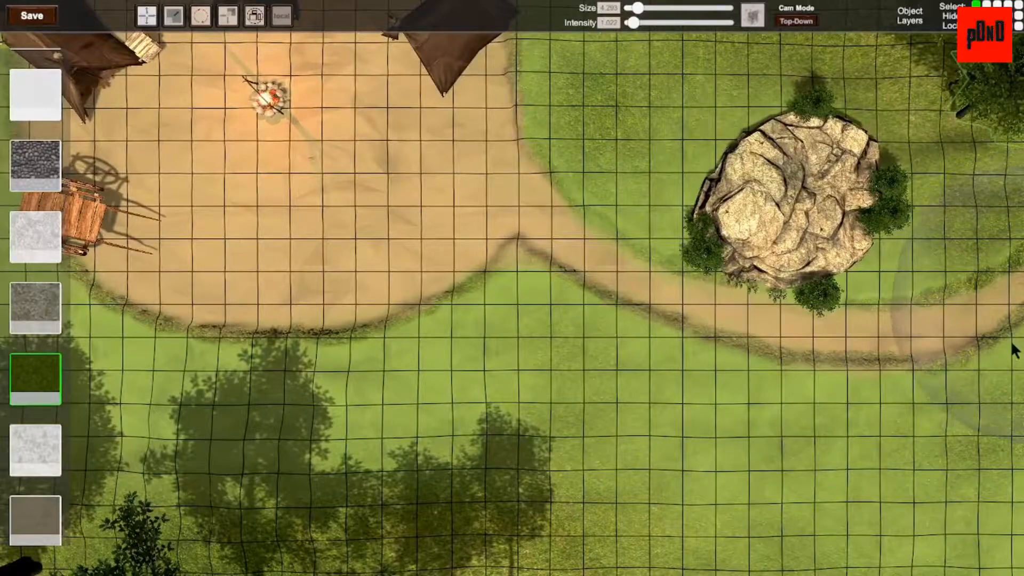
pyautogui.moveTo(559, 330); pyautogui.dragTo(688, 286, button='right')
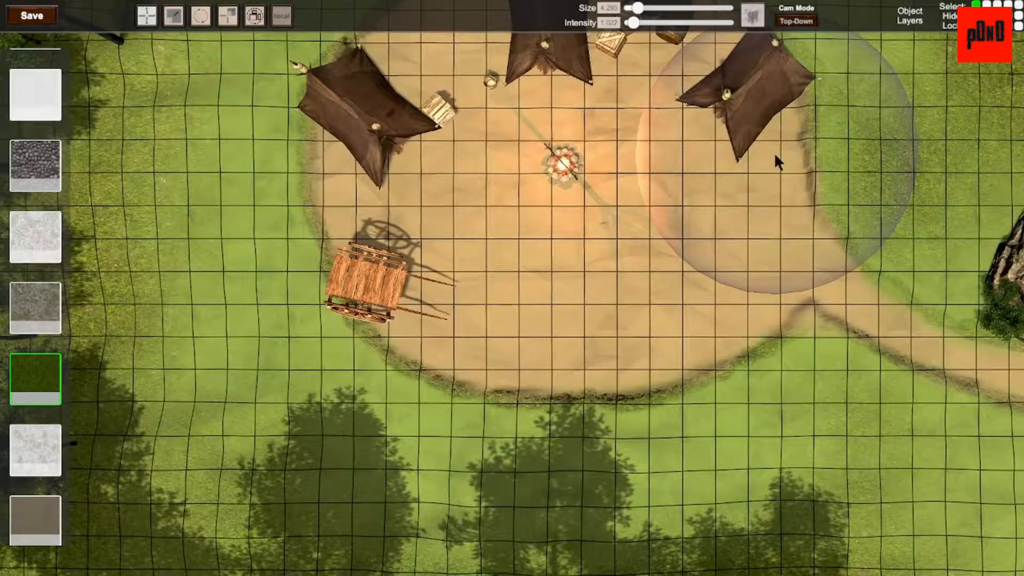
pyautogui.moveTo(921, 208); pyautogui.dragTo(684, 282, button='right')
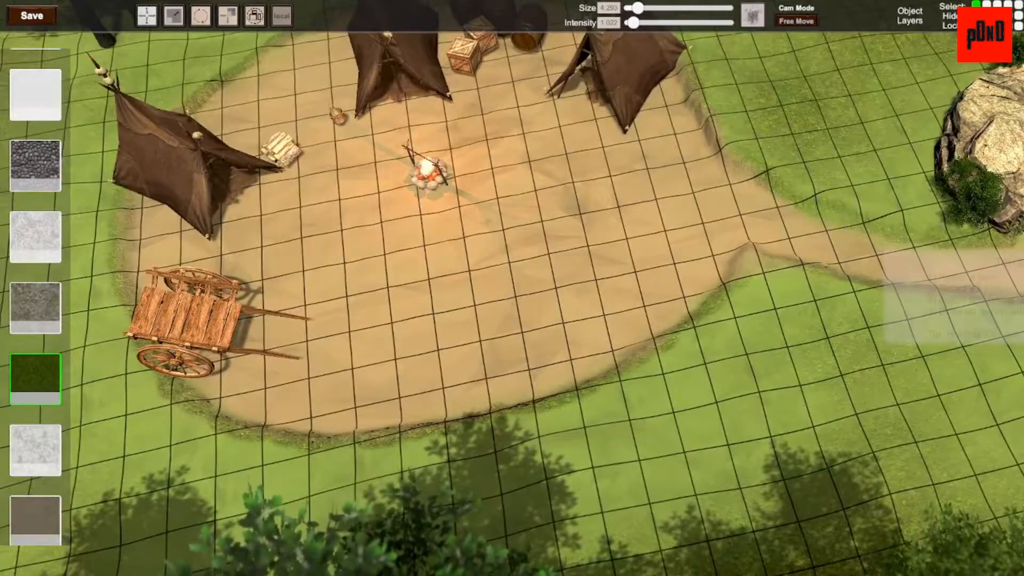
# - Try painting a glowing lava texture across the dirt clearing, then undo the stroke
pyautogui.moveTo(586, 197)
pyautogui.mouseDown()
pyautogui.moveTo(378, 272)
pyautogui.moveTo(376, 171)
pyautogui.moveTo(425, 143)
pyautogui.moveTo(526, 158)
pyautogui.moveTo(350, 226)
pyautogui.moveTo(312, 309)
pyautogui.moveTo(353, 326)
pyautogui.mouseUp()
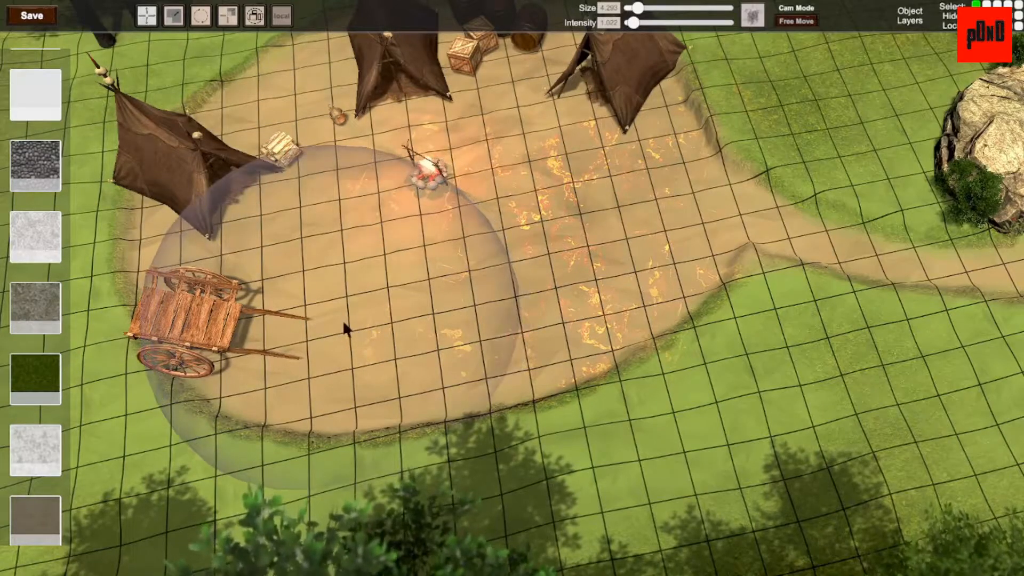
pyautogui.hotkey('ctrl', 'z')
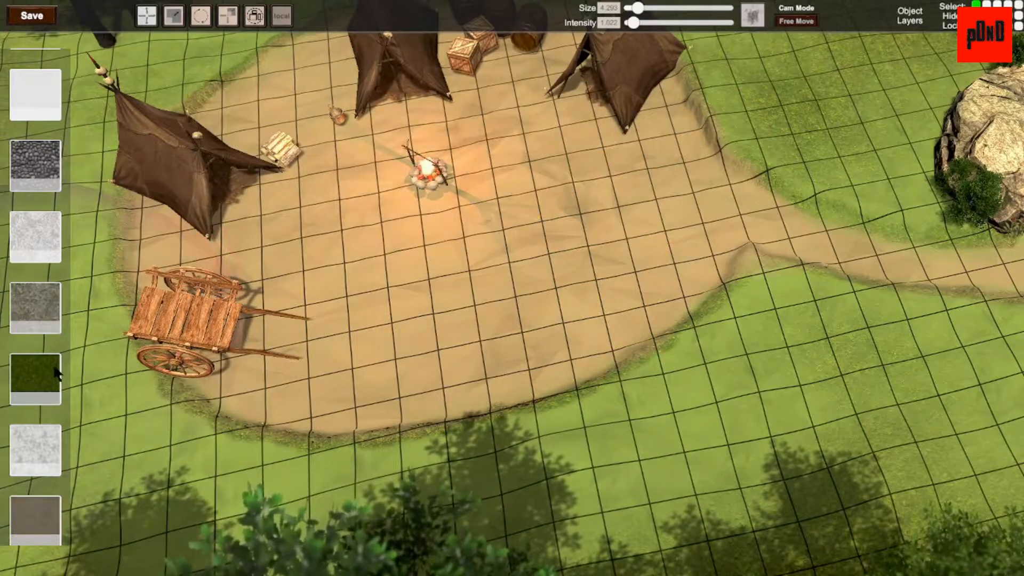
# - Look through the available ground textures, from grass and dirt to stone and wood
pyautogui.scroll(-5, 47, 372)
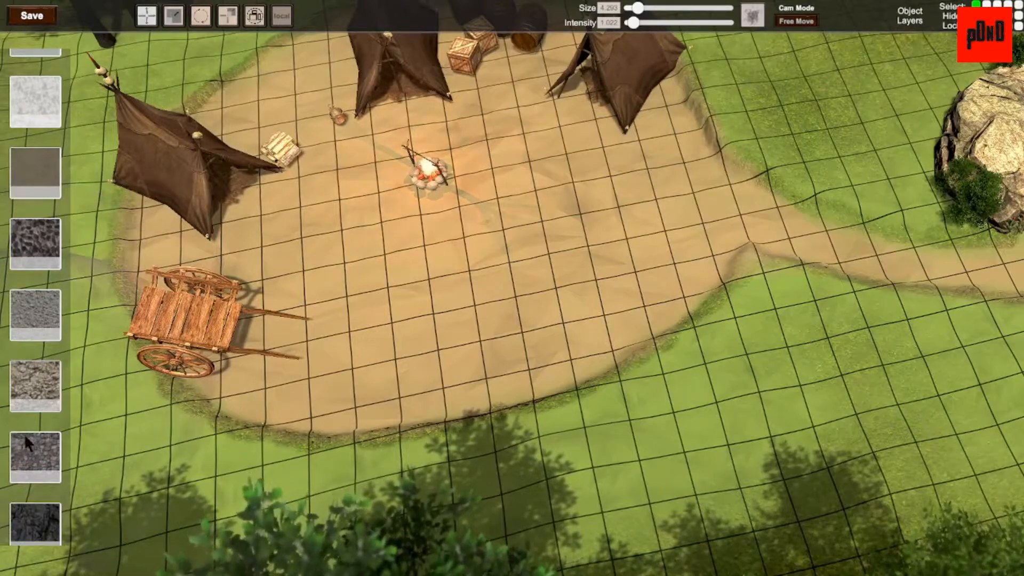
pyautogui.scroll(-6, 25, 435)
pyautogui.scroll(6, 28, 441)
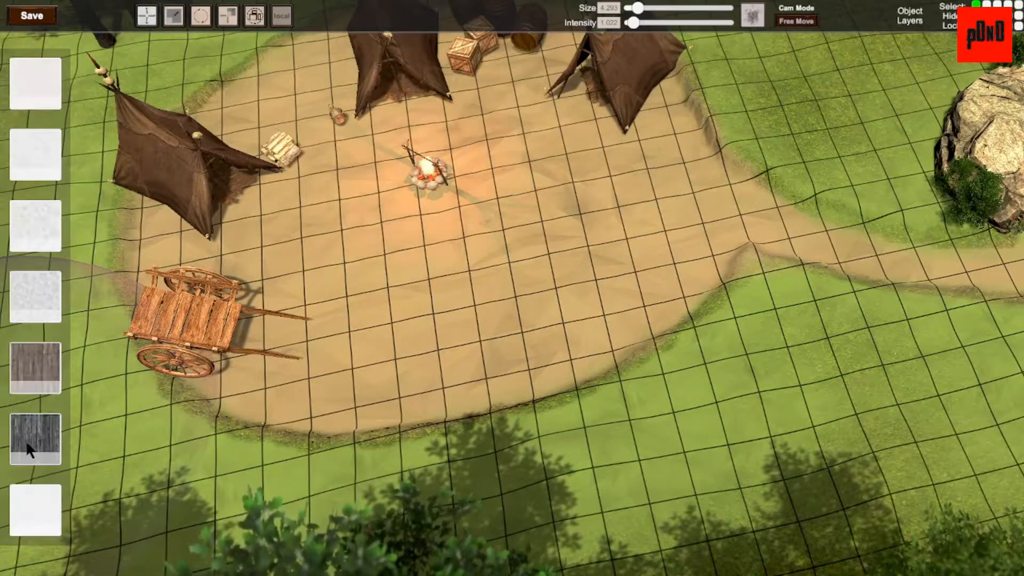
pyautogui.scroll(8, 27, 438)
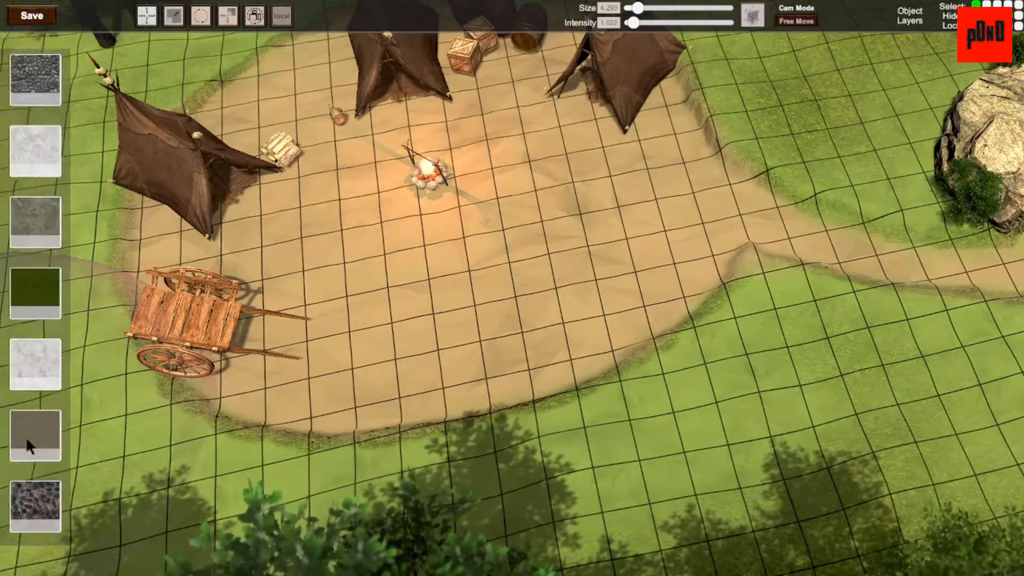
pyautogui.moveTo(28, 425)
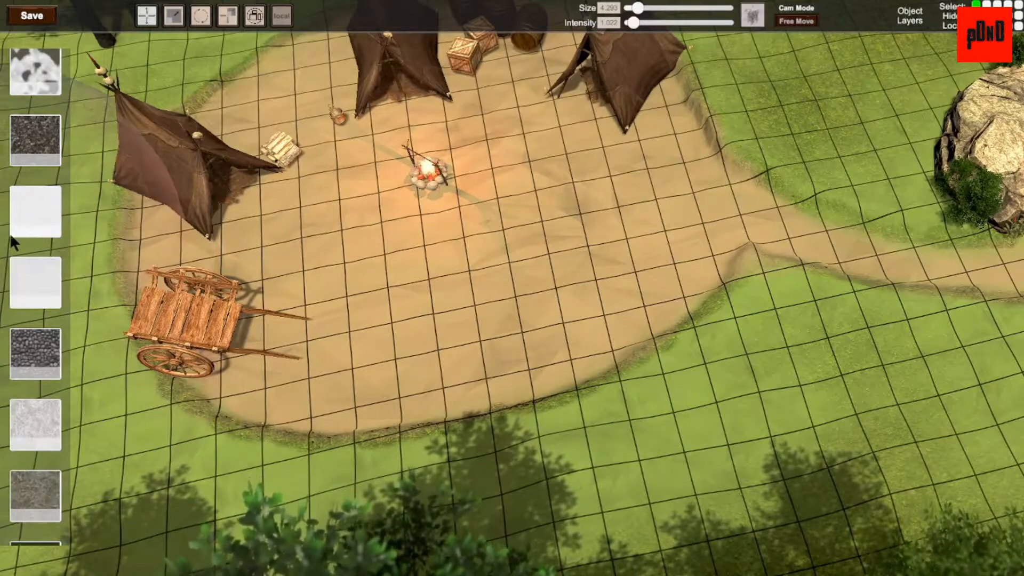
pyautogui.scroll(6, 27, 229)
pyautogui.scroll(5, 28, 226)
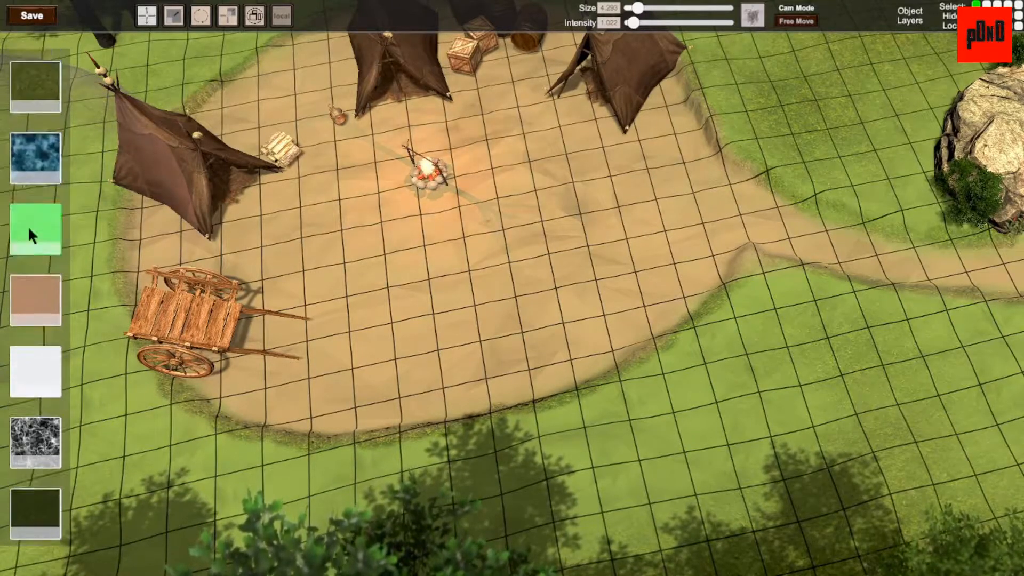
pyautogui.scroll(-8, 26, 248)
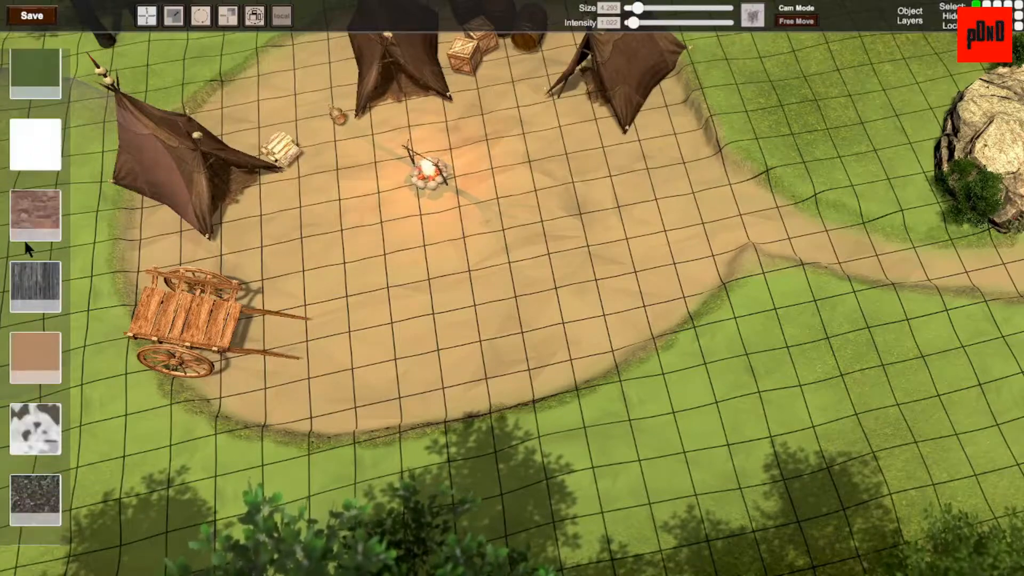
pyautogui.scroll(-8, 24, 241)
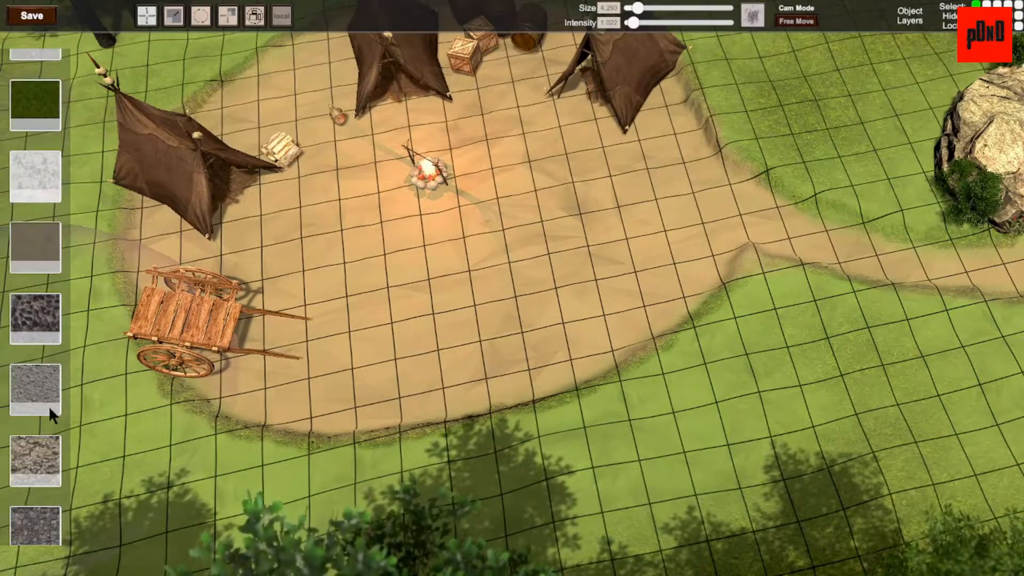
# - Try painting a stone texture and other ground textures over the dirt clearing
pyautogui.scroll(-6, 45, 420)
pyautogui.click(42, 422)
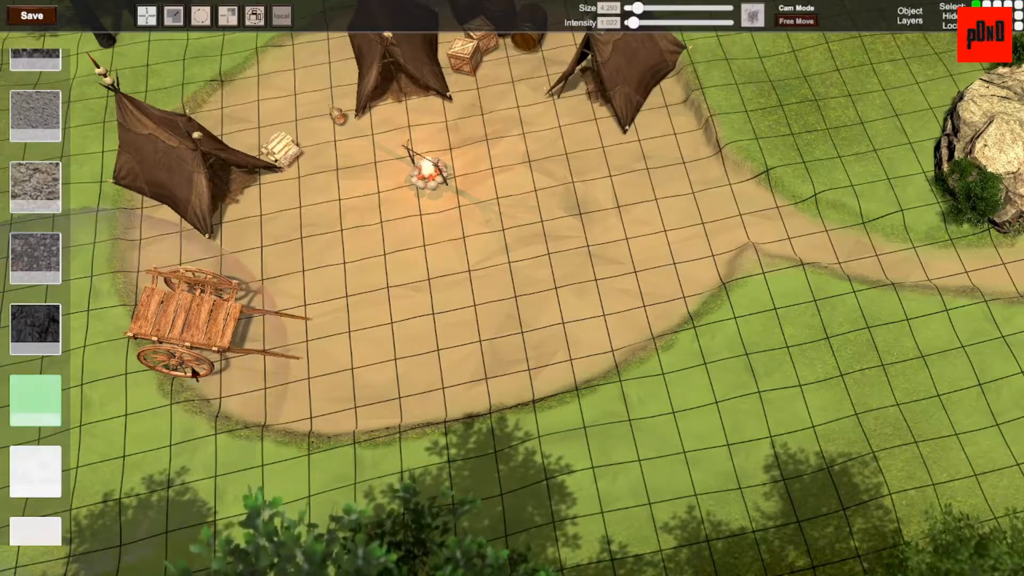
pyautogui.scroll(-2, 37, 451)
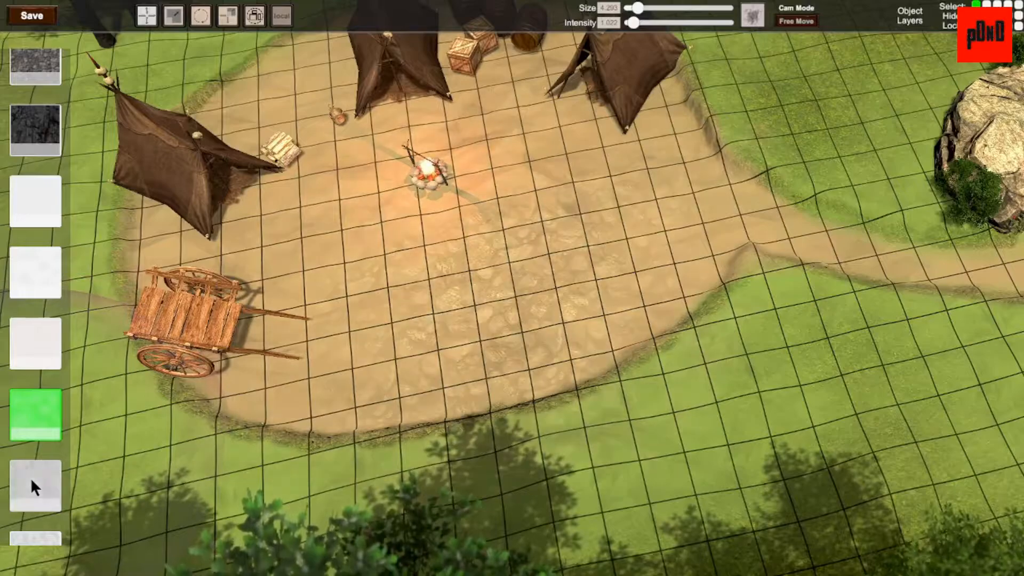
pyautogui.scroll(-4, 36, 456)
pyautogui.click(40, 444)
pyautogui.scroll(-2, 36, 456)
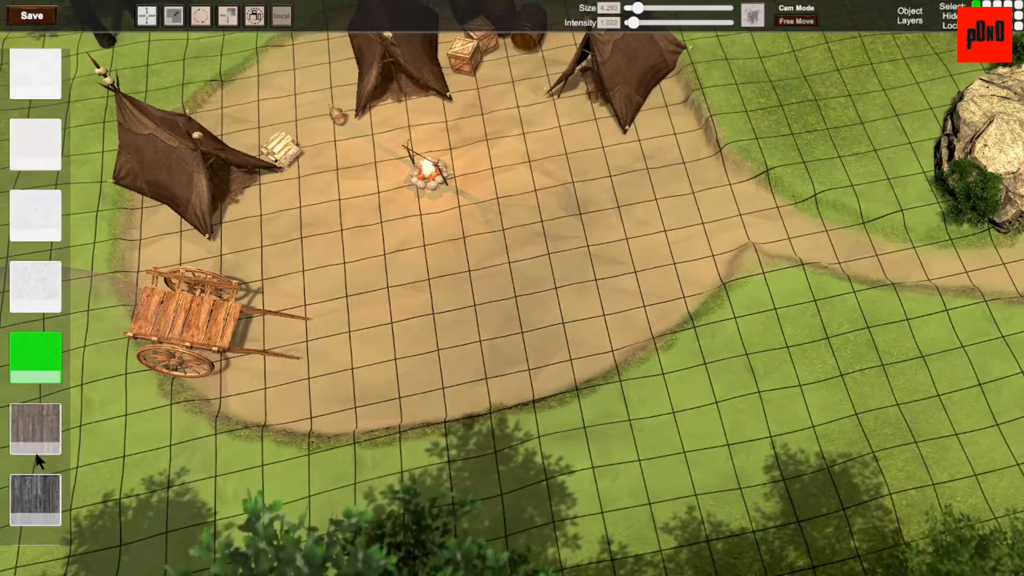
pyautogui.click(35, 494)
pyautogui.scroll(-2, 40, 485)
pyautogui.scroll(5, 35, 470)
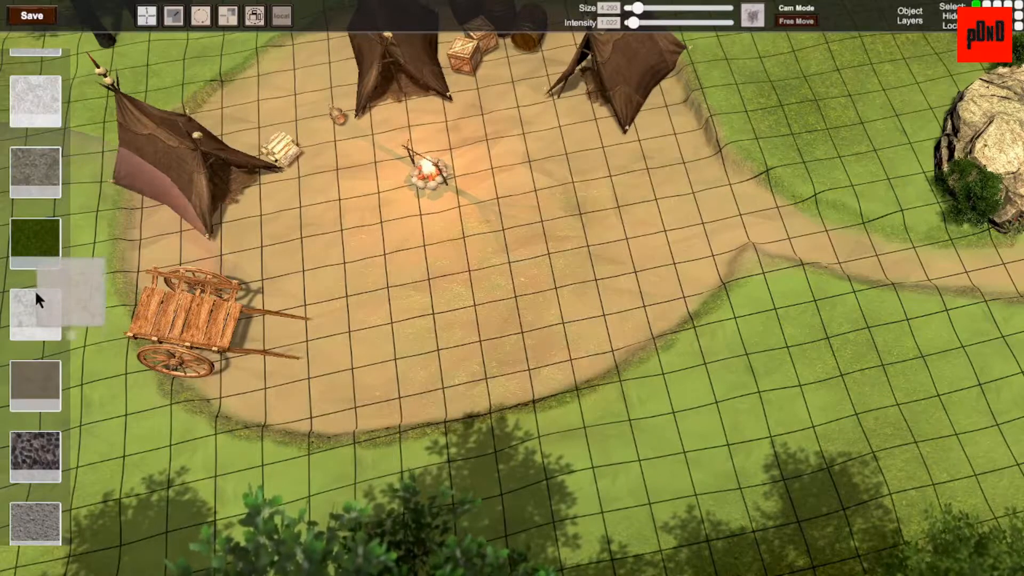
# - Try a cobblestone texture and a rough rock texture on the clearing's dirt floor
pyautogui.scroll(4, 34, 297)
pyautogui.click(40, 192)
pyautogui.scroll(5, 40, 194)
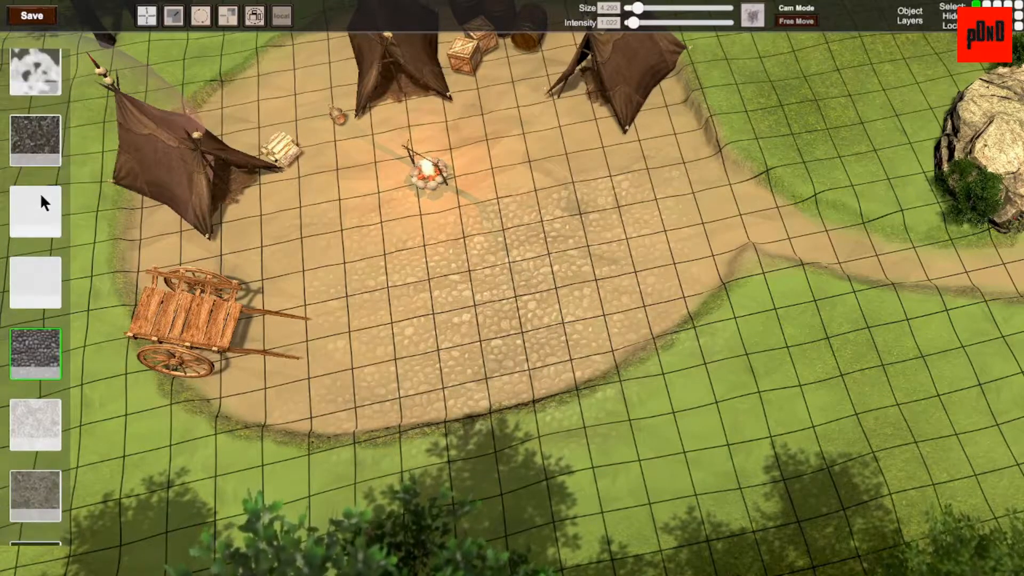
pyautogui.click(37, 208)
pyautogui.click(41, 273)
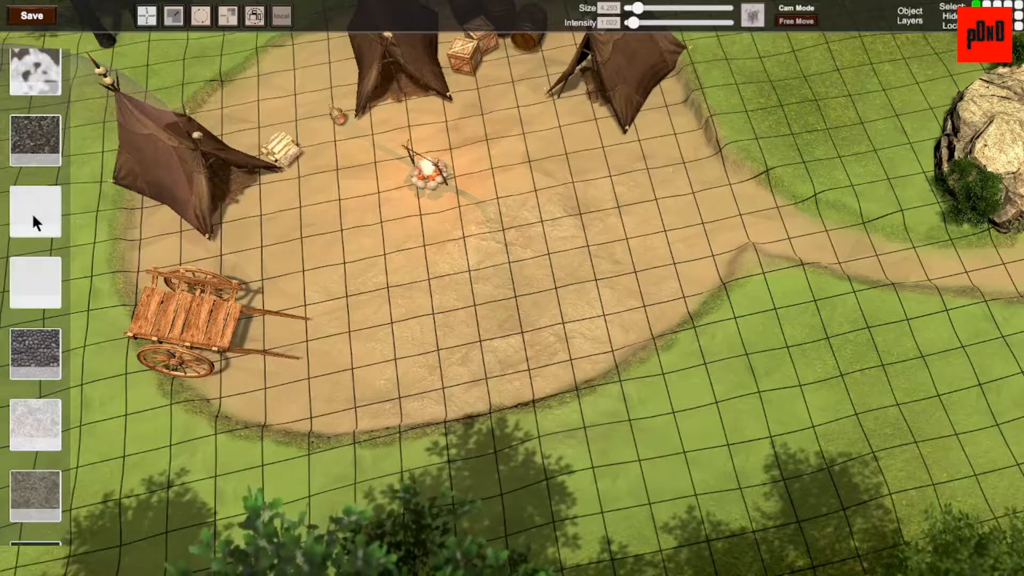
pyautogui.click(32, 213)
pyautogui.scroll(8, 34, 227)
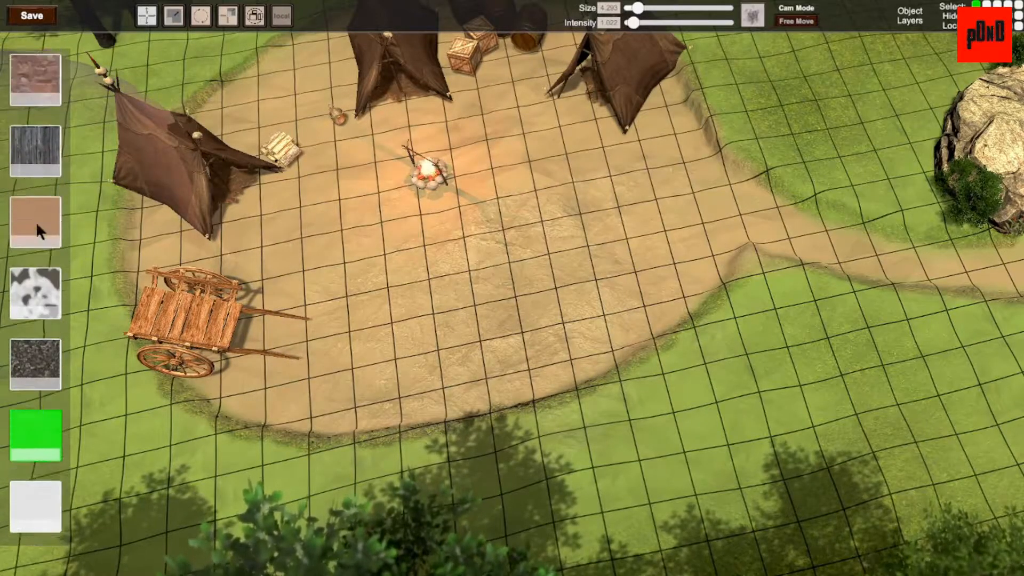
# - Paint the mottled mud texture around the clearing's edge, behind the tents and by the cart, using a smaller, more intense brush
pyautogui.click(40, 325)
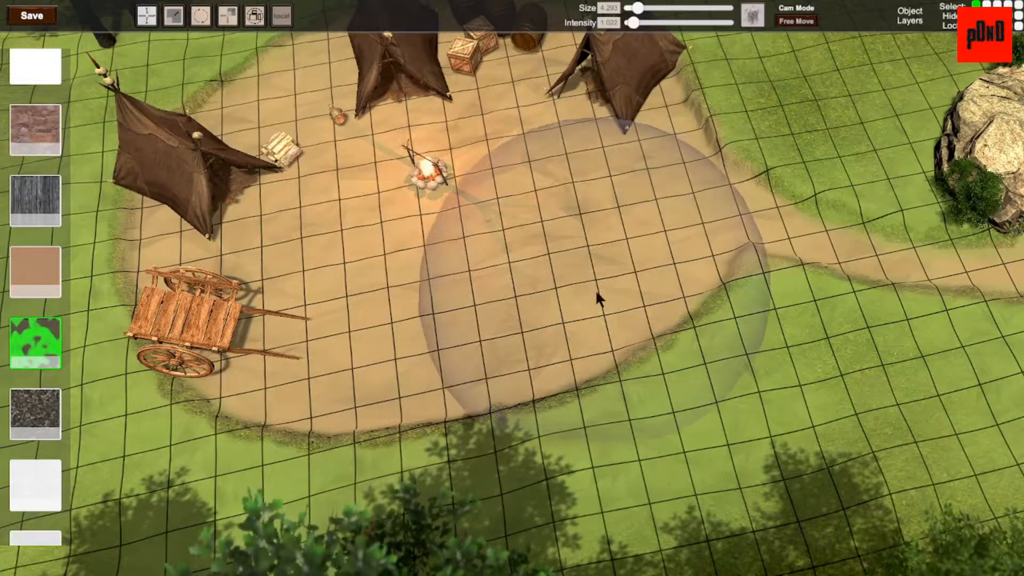
pyautogui.moveTo(634, 23); pyautogui.dragTo(643, 23)
pyautogui.scroll(-8, 647, 251)
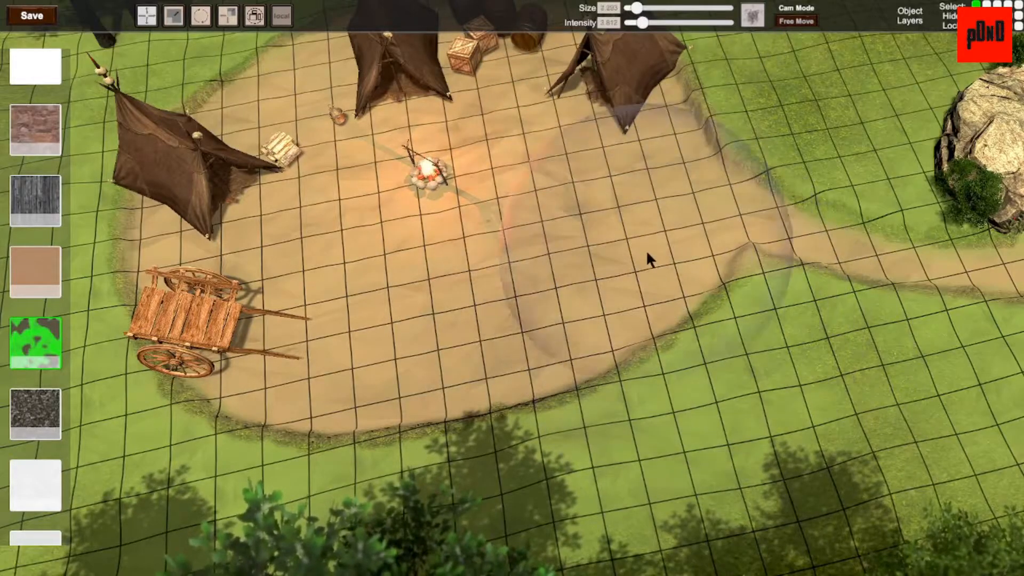
pyautogui.moveTo(650, 311)
pyautogui.mouseDown()
pyautogui.moveTo(667, 274)
pyautogui.moveTo(510, 354)
pyautogui.moveTo(309, 357)
pyautogui.moveTo(339, 373)
pyautogui.mouseUp()
pyautogui.moveTo(740, 254); pyautogui.dragTo(681, 285, button='middle')
pyautogui.moveTo(644, 104); pyautogui.dragTo(713, 111)
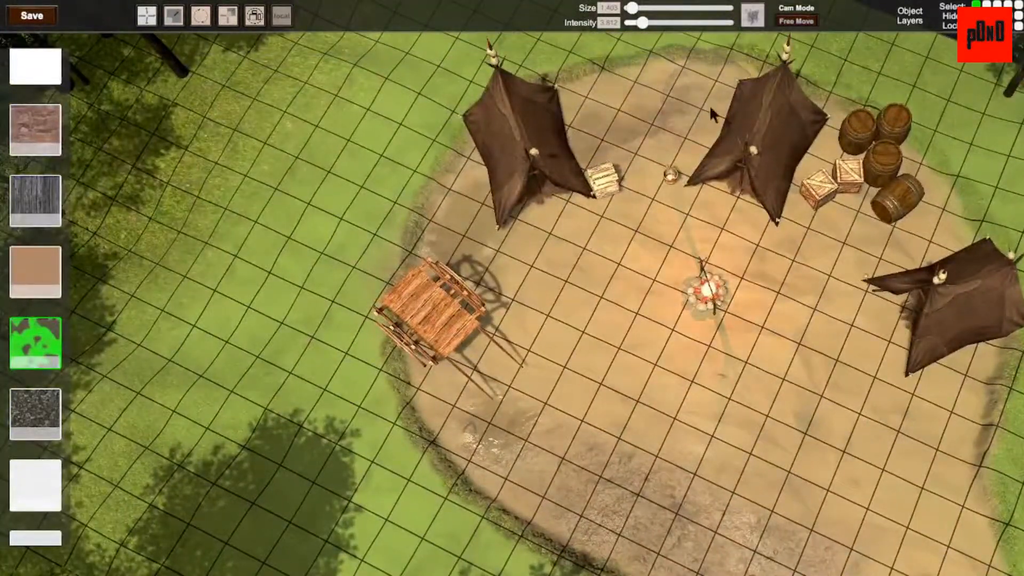
pyautogui.moveTo(931, 229); pyautogui.dragTo(907, 223)
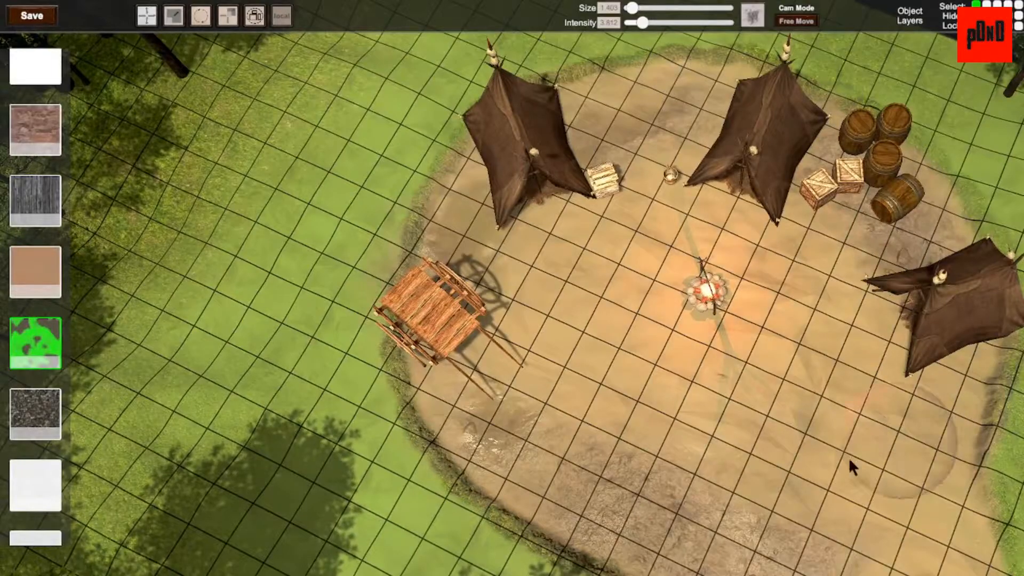
pyautogui.moveTo(562, 396)
pyautogui.mouseDown()
pyautogui.moveTo(658, 338)
pyautogui.moveTo(540, 376)
pyautogui.moveTo(602, 229)
pyautogui.mouseUp()
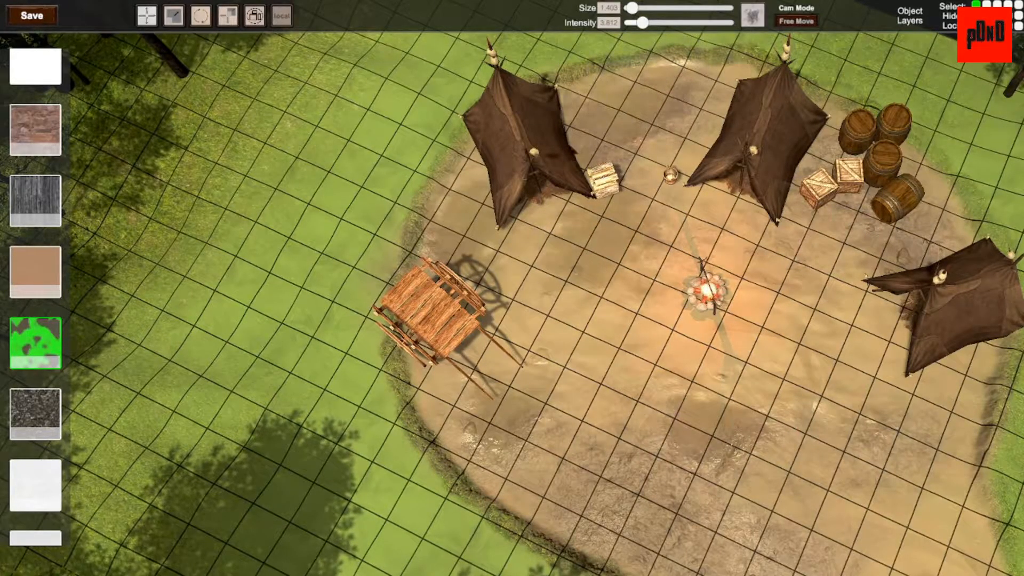
# - Extend the mottled mud texture across the rest of the clearing, toward the mouth of the path
pyautogui.moveTo(834, 311); pyautogui.dragTo(631, 159, button='right')
pyautogui.moveTo(630, 159)
pyautogui.mouseDown()
pyautogui.moveTo(595, 422)
pyautogui.moveTo(657, 398)
pyautogui.moveTo(559, 443)
pyautogui.mouseUp()
pyautogui.moveTo(411, 373); pyautogui.dragTo(681, 285, button='right')
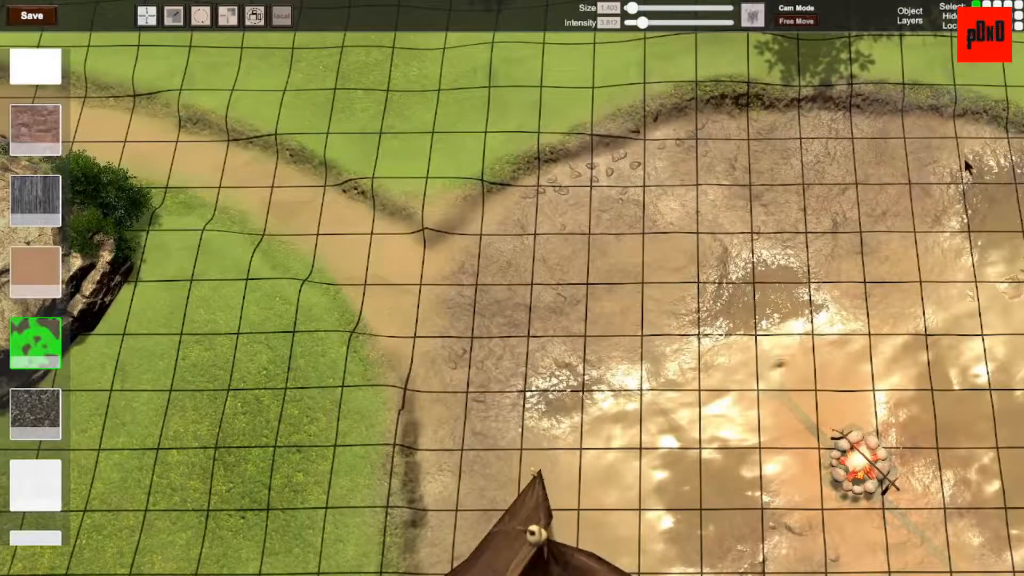
pyautogui.moveTo(795, 149); pyautogui.dragTo(622, 312, button='right')
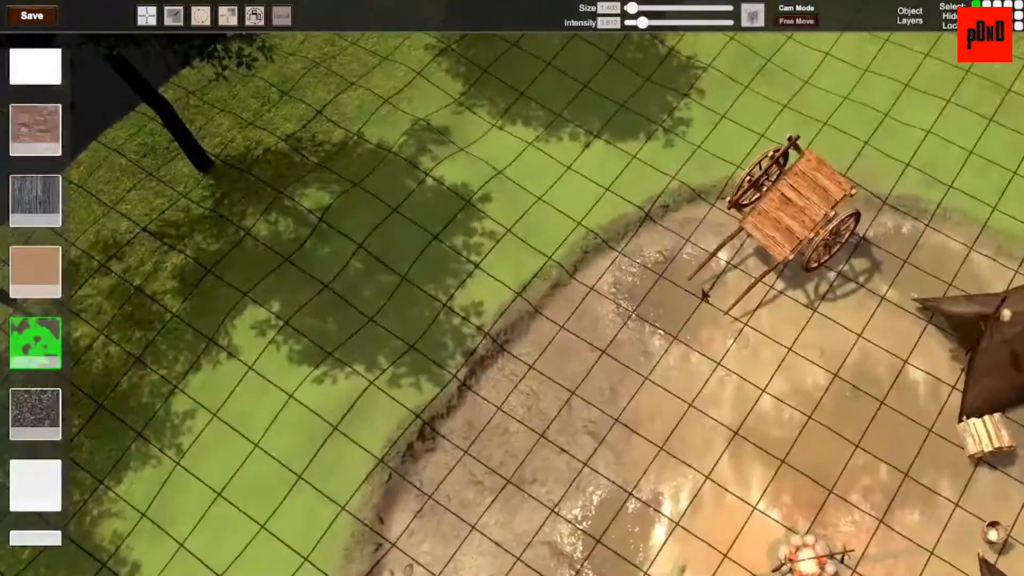
pyautogui.moveTo(320, 214); pyautogui.dragTo(576, 208, button='right')
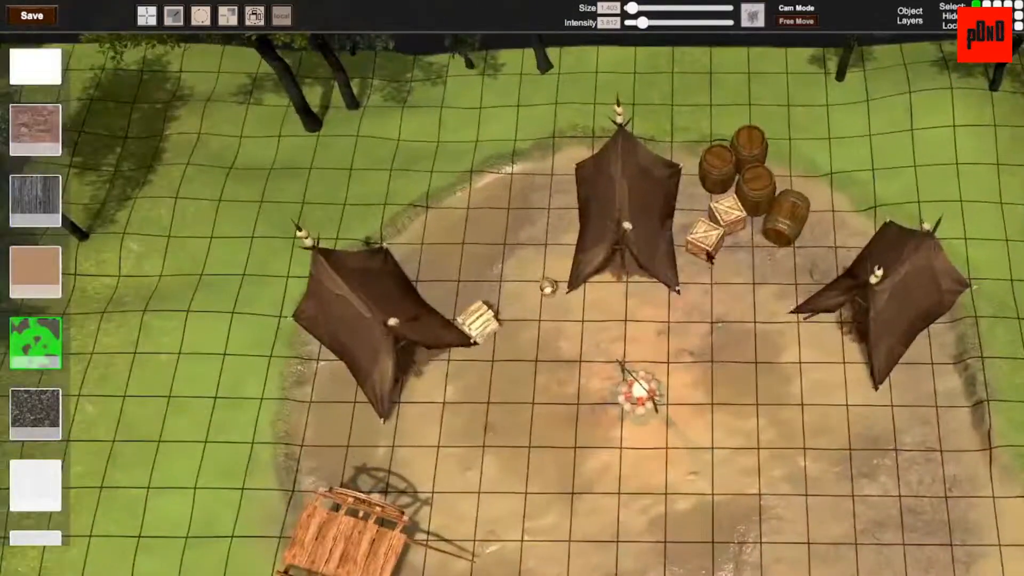
# - Paint the mottled mud texture along the dirt path that curves past the large rock
pyautogui.moveTo(959, 464); pyautogui.dragTo(683, 288, button='right')
pyautogui.moveTo(685, 295)
pyautogui.mouseDown()
pyautogui.moveTo(566, 294)
pyautogui.moveTo(801, 361)
pyautogui.moveTo(1016, 372)
pyautogui.moveTo(858, 347)
pyautogui.mouseUp()
pyautogui.moveTo(859, 347)
pyautogui.mouseDown(button='right')
pyautogui.moveTo(765, 326)
pyautogui.moveTo(773, 324)
pyautogui.mouseUp(button='right')
pyautogui.moveTo(773, 324)
pyautogui.mouseDown()
pyautogui.moveTo(890, 335)
pyautogui.moveTo(1013, 214)
pyautogui.moveTo(963, 158)
pyautogui.moveTo(891, 235)
pyautogui.mouseUp()
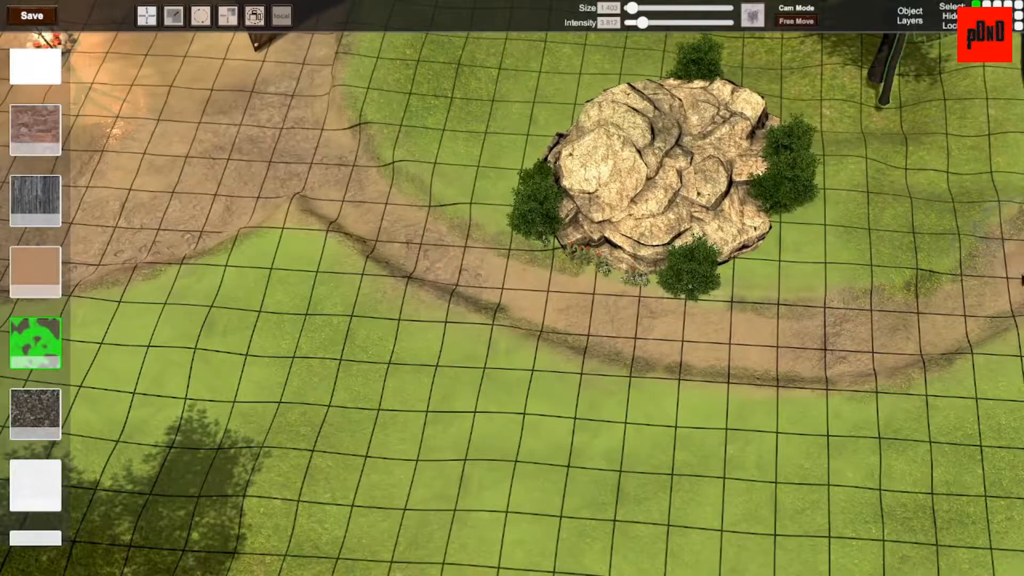
# - Blend the rough gray-green ground texture over the clearing between the cart and the campfire with a brush size of 1.614
pyautogui.press('Tab')
pyautogui.moveTo(444, 255)
pyautogui.mouseDown(button='middle')
pyautogui.moveTo(469, 252)
pyautogui.moveTo(581, 295)
pyautogui.moveTo(687, 287)
pyautogui.mouseUp(button='middle')
pyautogui.scroll(3, 688, 288)
pyautogui.scroll(4, 687, 286)
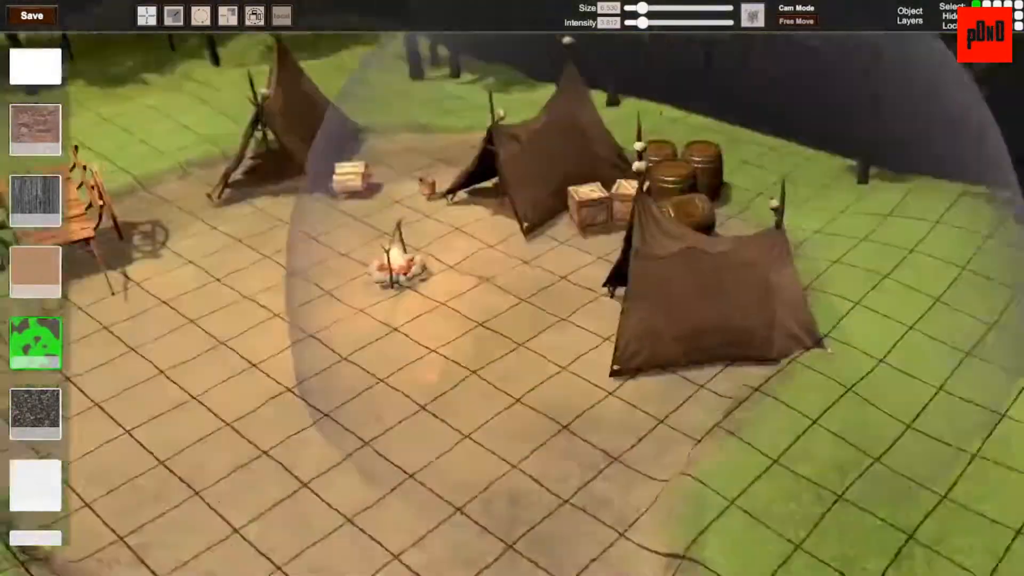
pyautogui.moveTo(705, 292); pyautogui.dragTo(704, 292, button='right')
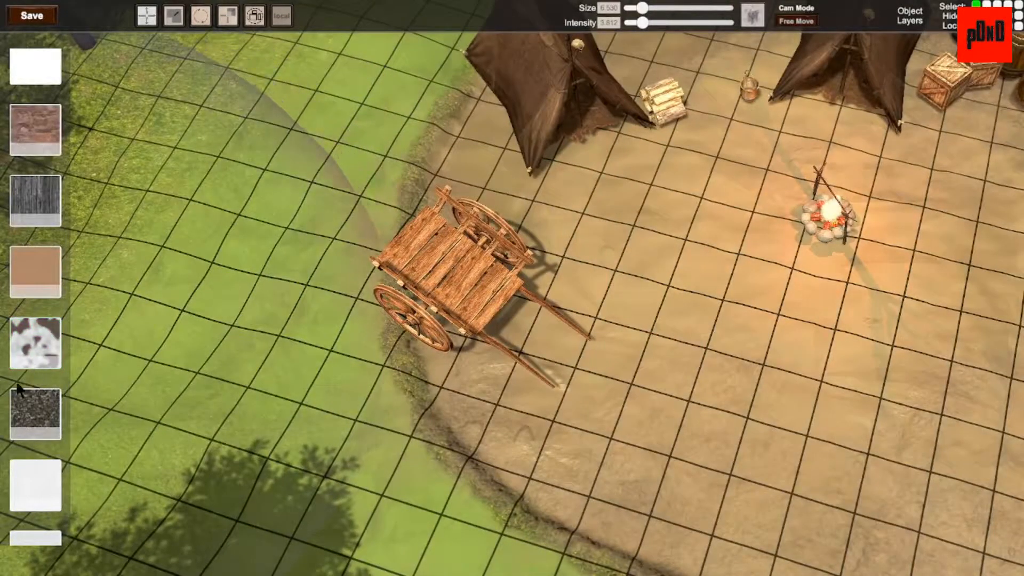
pyautogui.scroll(-5, 23, 366)
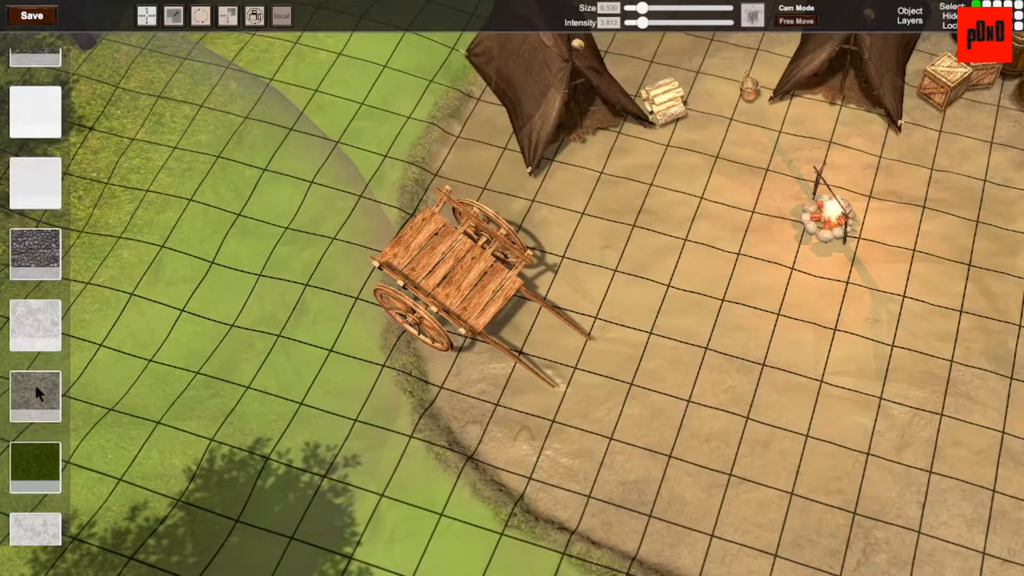
pyautogui.click(34, 386)
pyautogui.scroll(-5, 875, 299)
pyautogui.moveTo(768, 274); pyautogui.dragTo(616, 294)
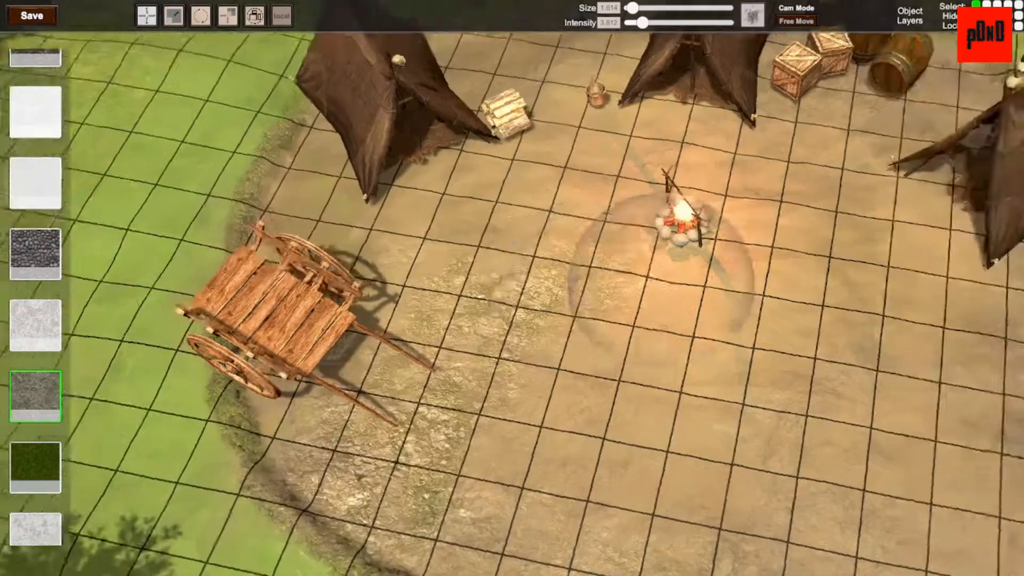
# - Continue the rough gray-green ground texture over the clearing's outer areas and around the tent near the barrels
pyautogui.moveTo(662, 286)
pyautogui.mouseDown(button='right')
pyautogui.moveTo(700, 277)
pyautogui.moveTo(705, 287)
pyautogui.mouseUp(button='right')
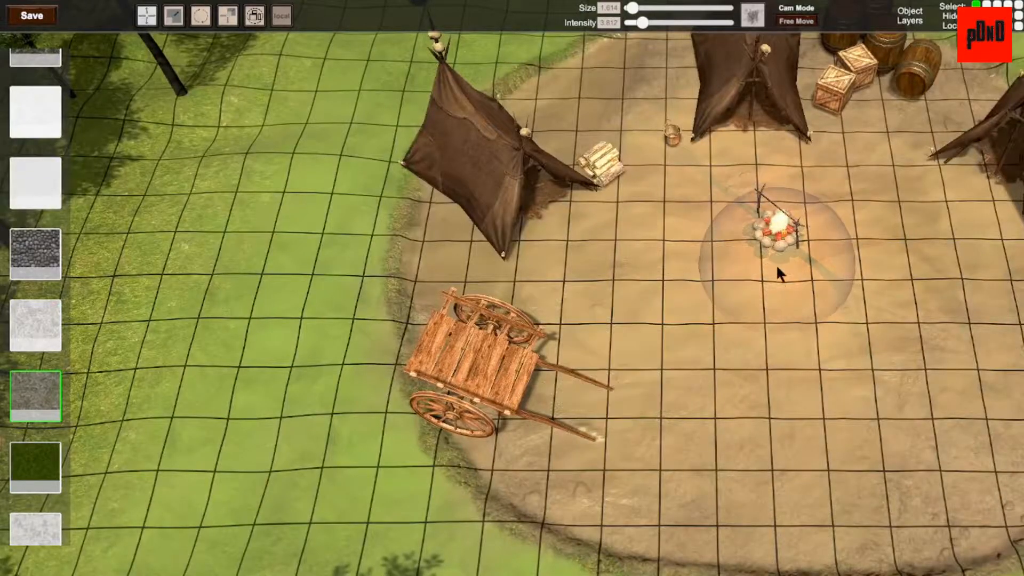
pyautogui.moveTo(614, 292); pyautogui.dragTo(699, 299, button='right')
pyautogui.moveTo(763, 453); pyautogui.dragTo(629, 486)
pyautogui.moveTo(522, 518)
pyautogui.mouseDown(button='right')
pyautogui.moveTo(704, 275)
pyautogui.moveTo(672, 288)
pyautogui.moveTo(662, 371)
pyautogui.mouseUp(button='right')
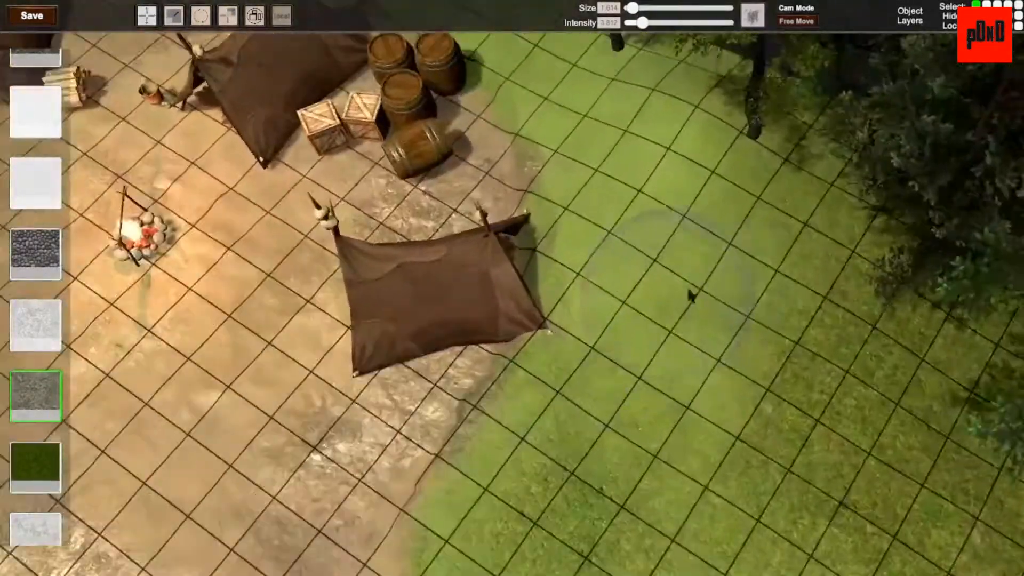
# - Try the rough ground texture on the grass between the tents and the large rock, then undo the strokes
pyautogui.moveTo(690, 290)
pyautogui.mouseDown()
pyautogui.moveTo(745, 333)
pyautogui.moveTo(782, 332)
pyautogui.moveTo(689, 446)
pyautogui.moveTo(715, 507)
pyautogui.moveTo(864, 470)
pyautogui.moveTo(822, 417)
pyautogui.mouseUp()
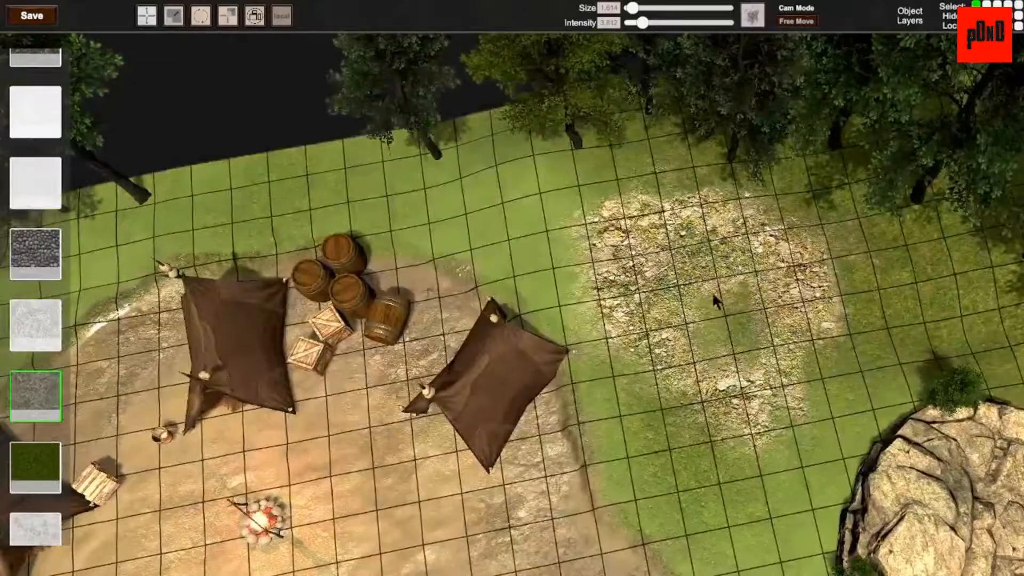
pyautogui.moveTo(713, 295); pyautogui.dragTo(747, 287)
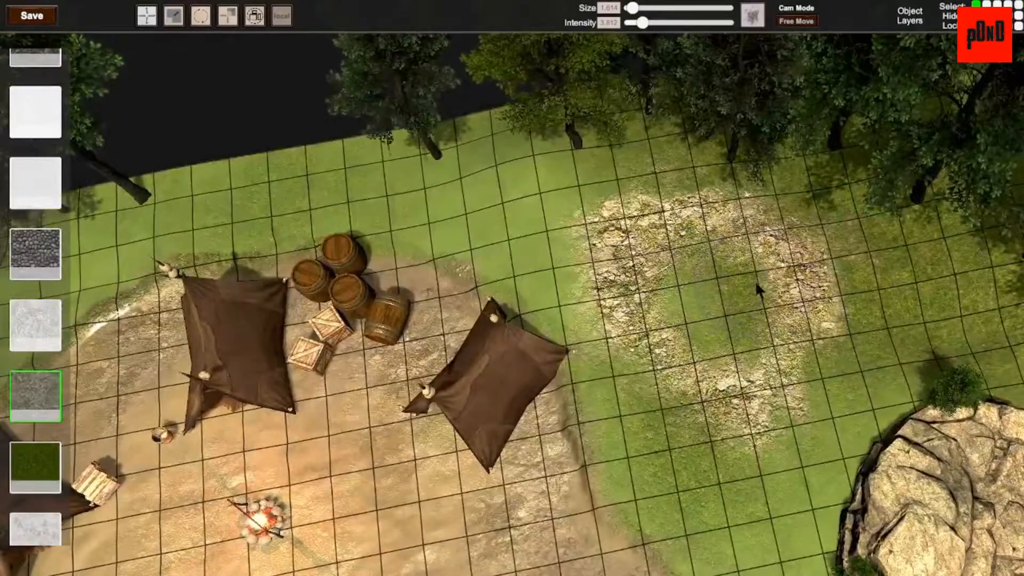
pyautogui.hotkey('ctrl', 'z')
pyautogui.hotkey('ctrl', 'z')
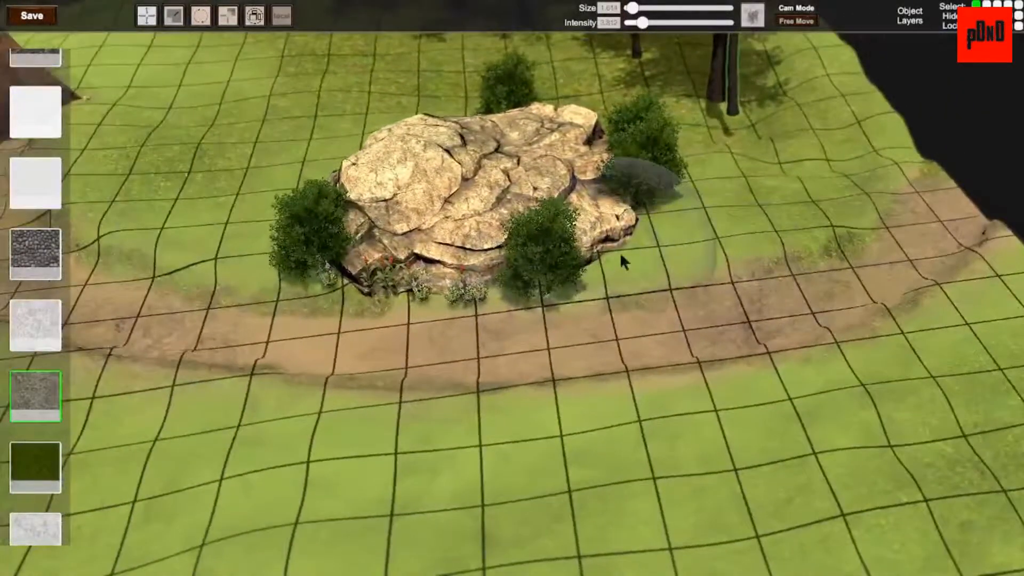
# - Blend the rough ground texture around the base of the large rock and onto the adjoining path
pyautogui.moveTo(620, 252)
pyautogui.mouseDown()
pyautogui.moveTo(686, 277)
pyautogui.moveTo(325, 291)
pyautogui.mouseUp()
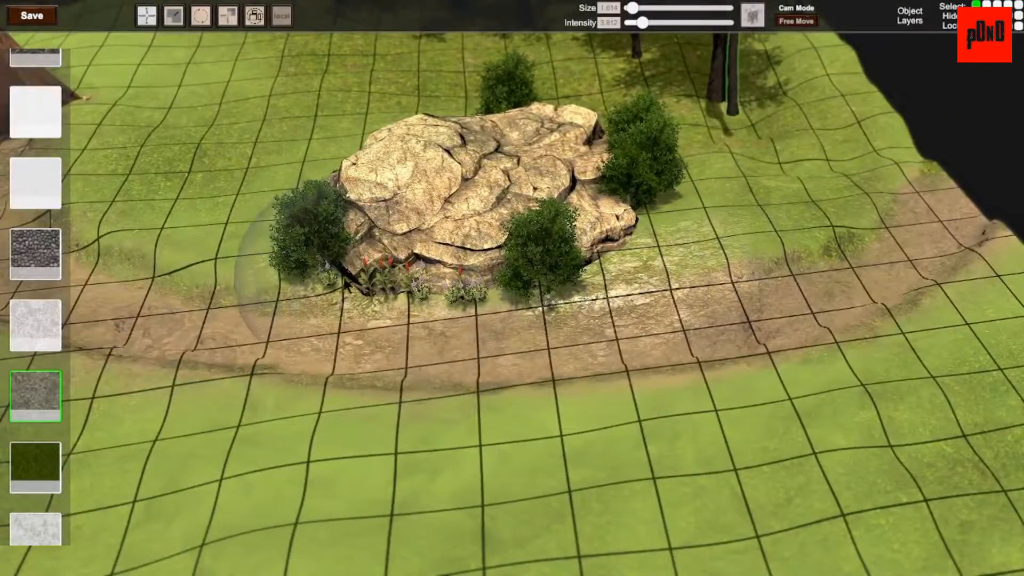
pyautogui.moveTo(704, 271)
pyautogui.mouseDown()
pyautogui.moveTo(563, 306)
pyautogui.moveTo(497, 353)
pyautogui.moveTo(306, 337)
pyautogui.moveTo(704, 269)
pyautogui.moveTo(649, 217)
pyautogui.moveTo(642, 236)
pyautogui.mouseUp()
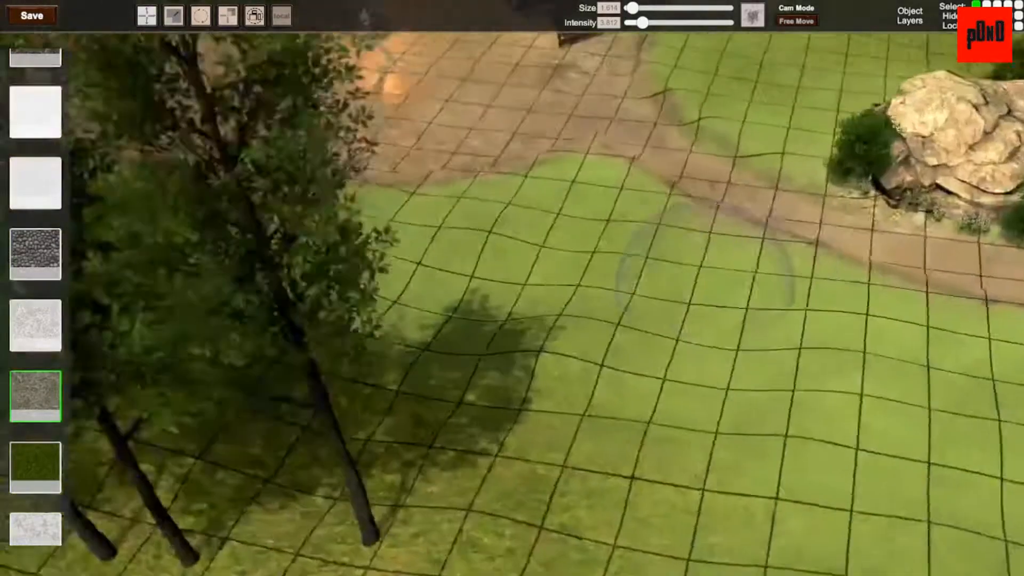
pyautogui.moveTo(705, 295)
pyautogui.mouseDown(button='right')
pyautogui.moveTo(699, 283)
pyautogui.moveTo(686, 298)
pyautogui.mouseUp(button='right')
pyautogui.scroll(-3, 684, 293)
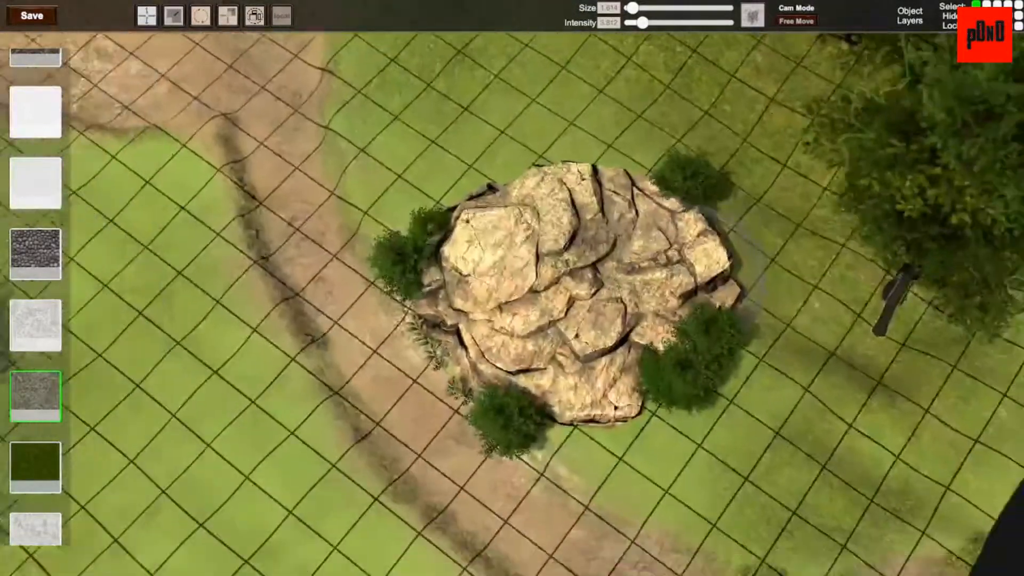
pyautogui.moveTo(599, 397)
pyautogui.mouseDown()
pyautogui.moveTo(688, 362)
pyautogui.moveTo(747, 279)
pyautogui.moveTo(654, 147)
pyautogui.moveTo(460, 181)
pyautogui.moveTo(810, 341)
pyautogui.moveTo(805, 254)
pyautogui.moveTo(708, 405)
pyautogui.moveTo(622, 439)
pyautogui.moveTo(558, 439)
pyautogui.moveTo(716, 408)
pyautogui.mouseUp()
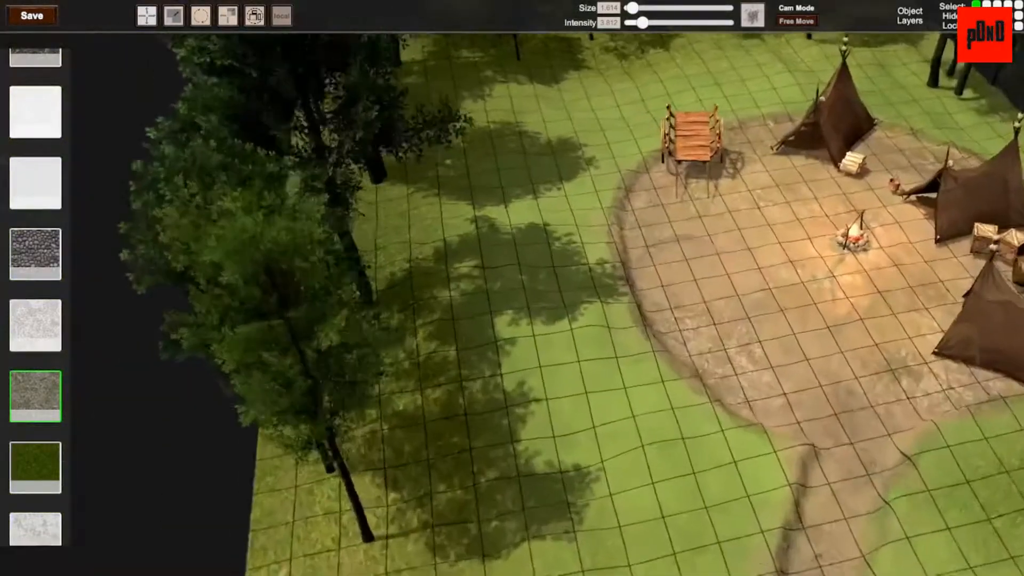
# - Examine the blended ground textures across the clearing, the path and the surrounding grass, using the top-down camera
pyautogui.moveTo(651, 261); pyautogui.dragTo(719, 302, button='right')
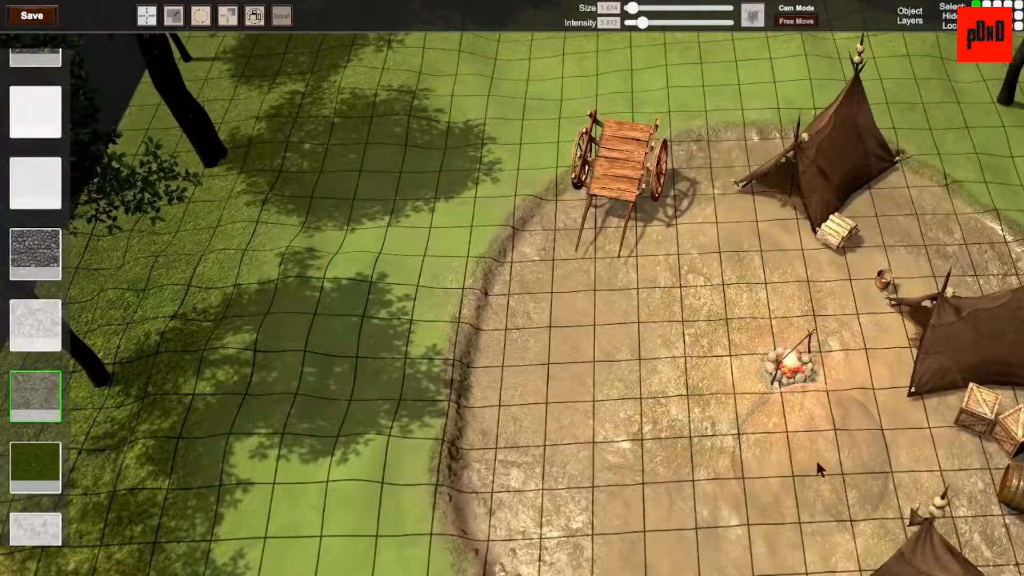
pyautogui.moveTo(701, 518); pyautogui.dragTo(800, 496, button='right')
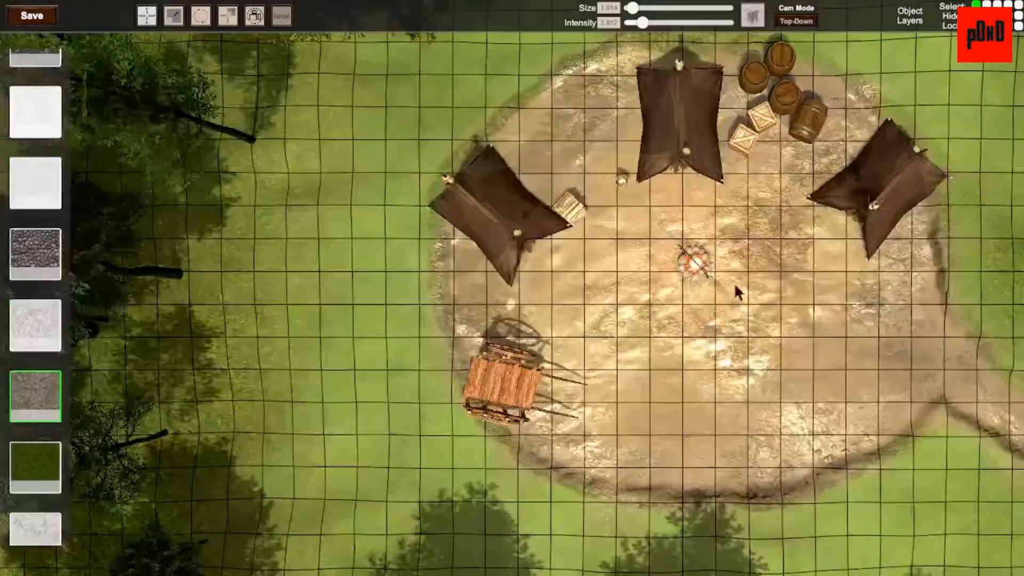
pyautogui.moveTo(738, 280); pyautogui.dragTo(960, 326, button='right')
pyautogui.moveTo(764, 416); pyautogui.dragTo(625, 302, button='right')
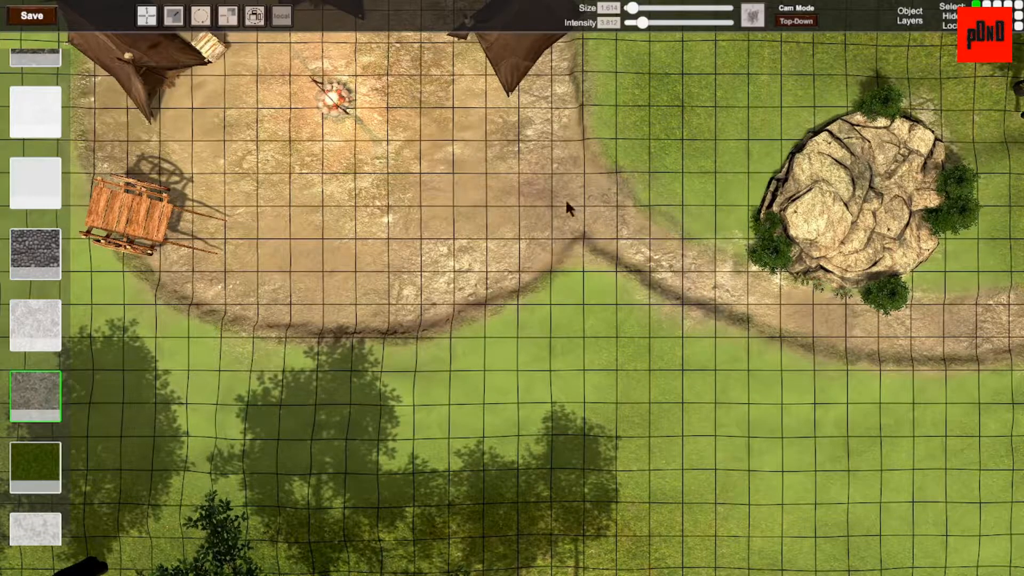
pyautogui.moveTo(488, 251); pyautogui.dragTo(635, 311, button='middle')
pyautogui.moveTo(578, 342); pyautogui.dragTo(681, 283, button='middle')
pyautogui.moveTo(680, 284); pyautogui.dragTo(491, 272, button='right')
pyautogui.press('c')
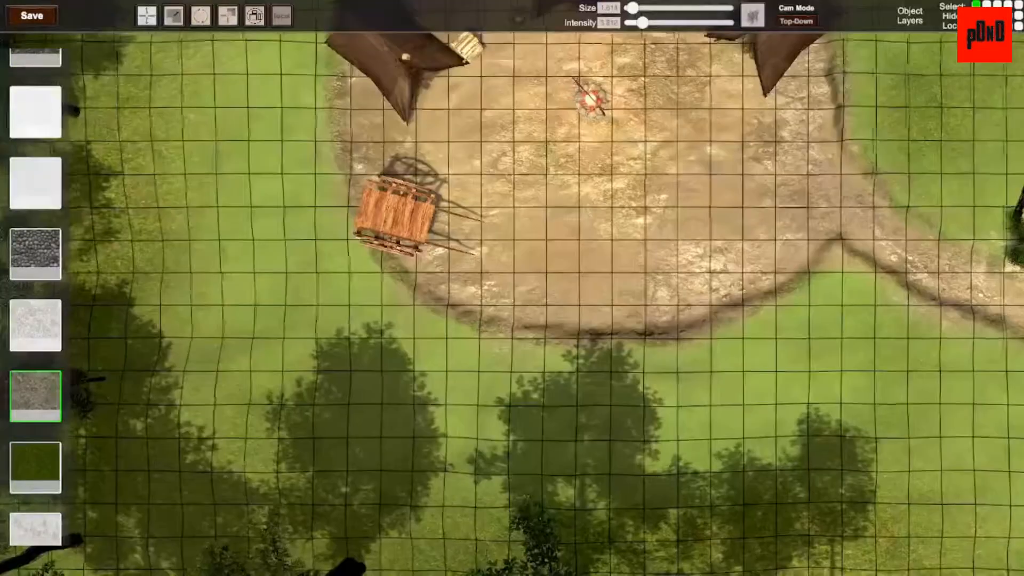
pyautogui.scroll(-3, 859, 282)
pyautogui.press('w')
pyautogui.scroll(-1, 850, 284)
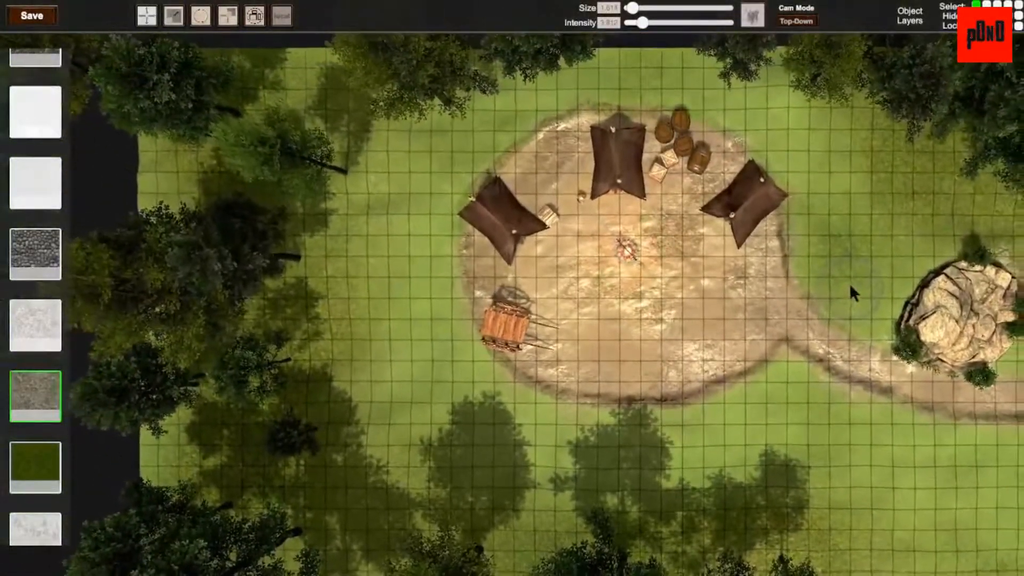
pyautogui.press('a')
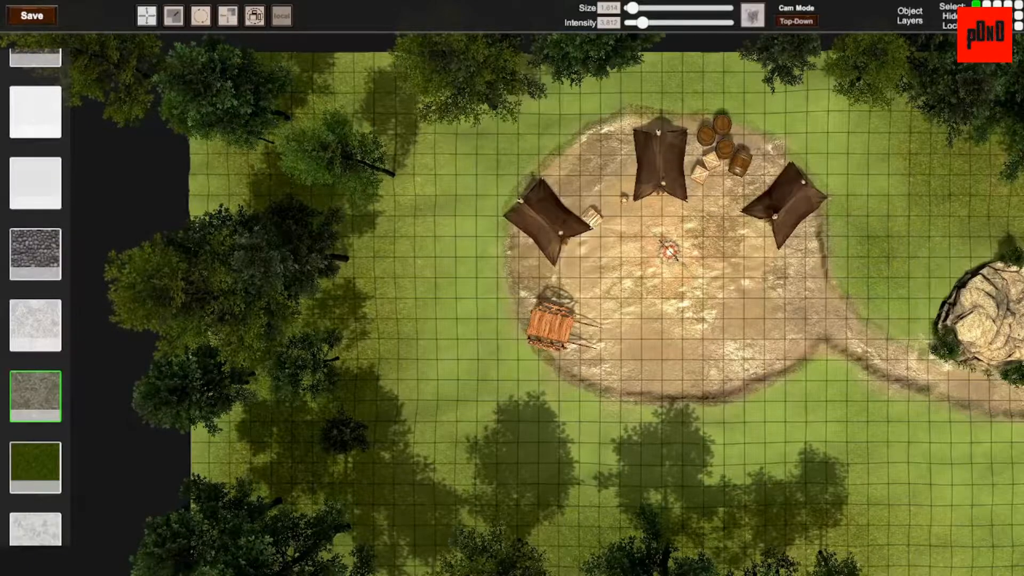
# - Choose the dark brown forest-litter ground texture and paint it in patches beneath the trees at the map's edge
pyautogui.scroll(-3, 35, 374)
pyautogui.scroll(-5, 33, 365)
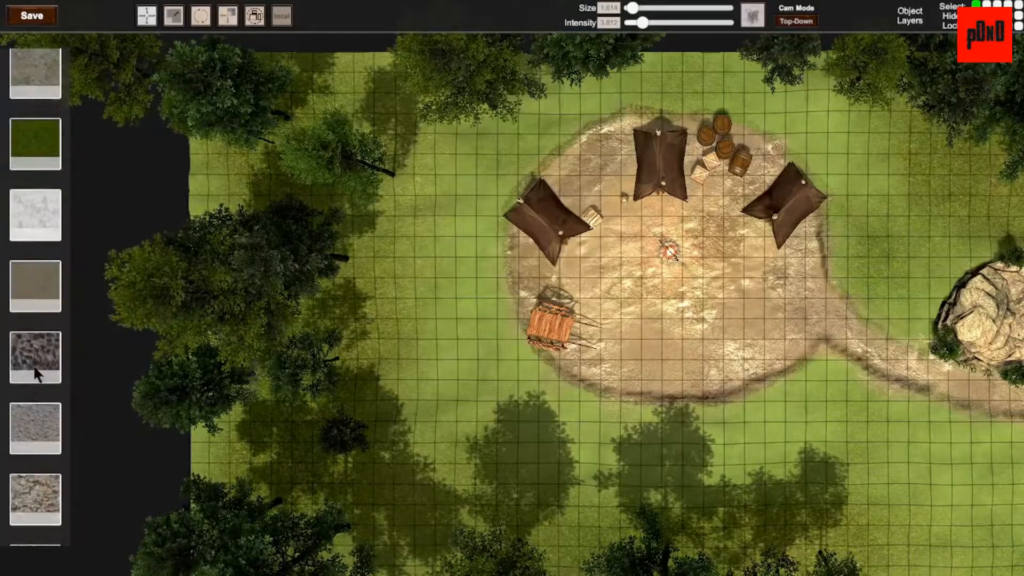
pyautogui.scroll(-4, 70, 350)
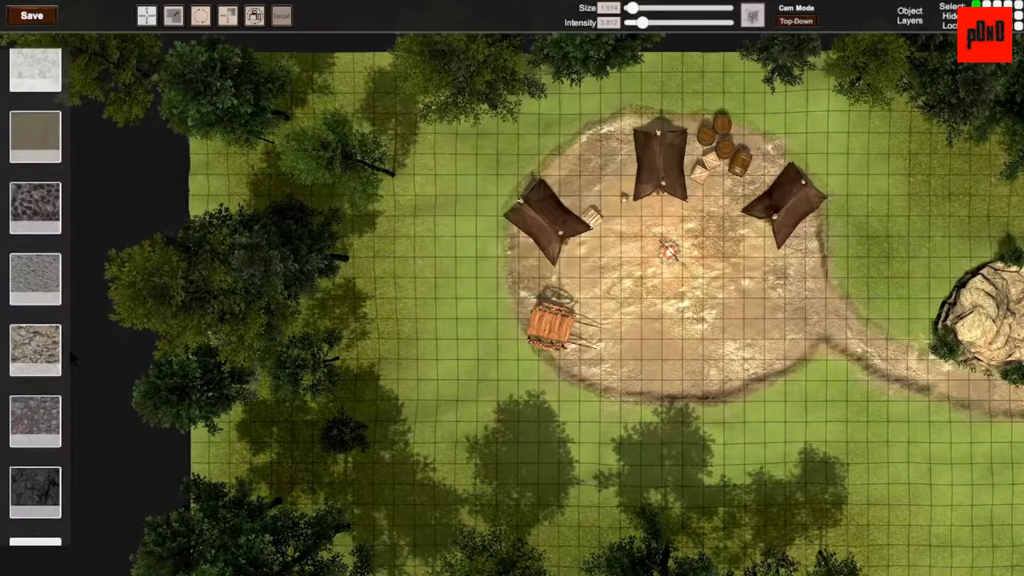
pyautogui.scroll(4, 68, 350)
pyautogui.scroll(-8, 49, 325)
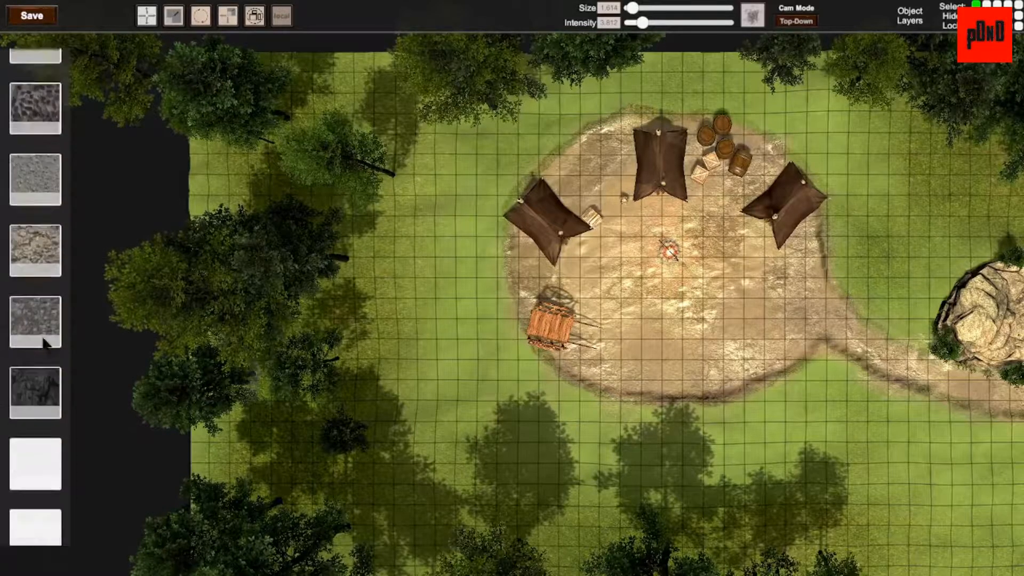
pyautogui.scroll(-10, 41, 343)
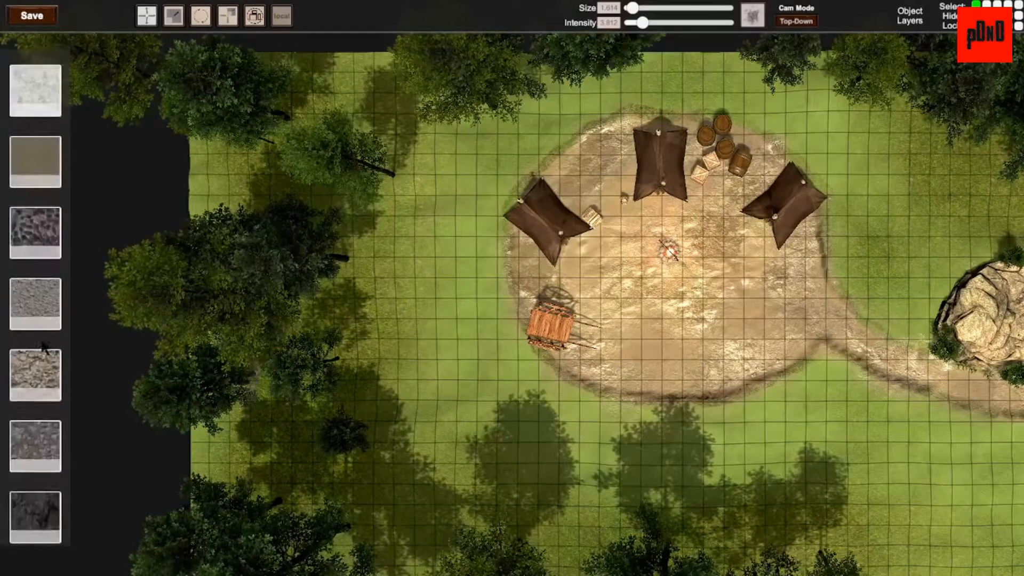
pyautogui.scroll(-2, 42, 340)
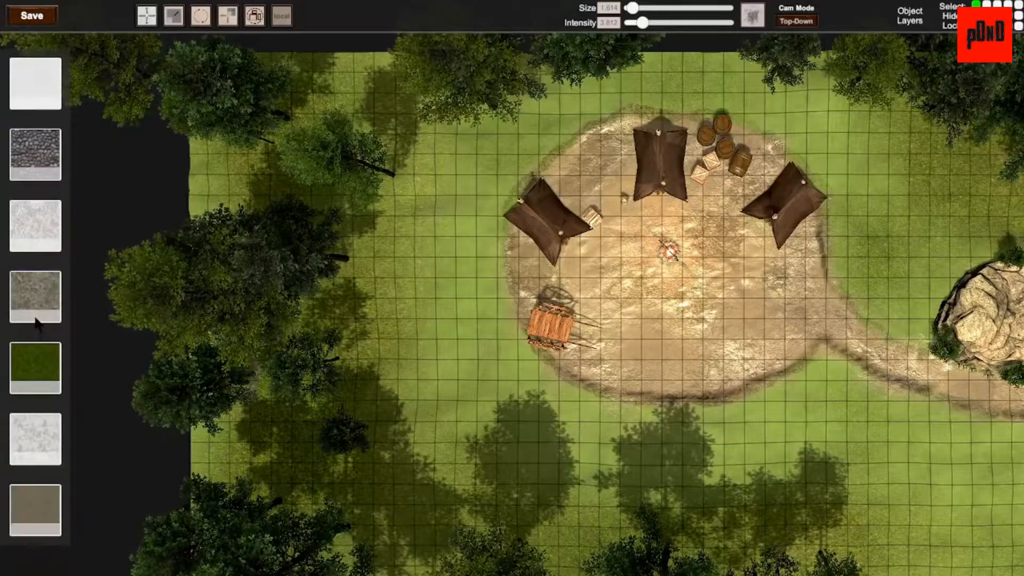
pyautogui.scroll(10, 38, 298)
pyautogui.scroll(2, 39, 257)
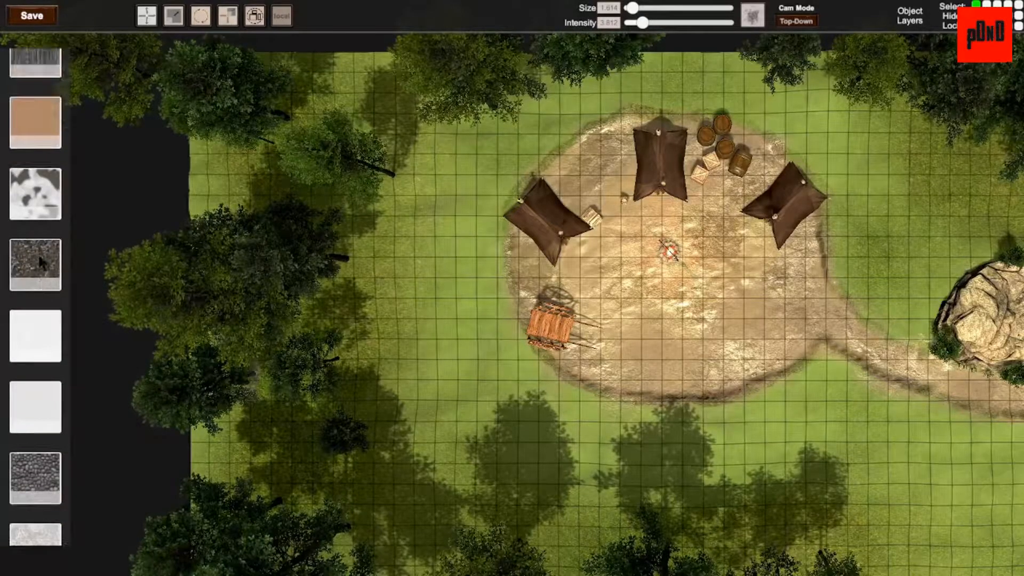
pyautogui.click(39, 260)
pyautogui.press('d')
pyautogui.press('w')
pyautogui.moveTo(686, 295); pyautogui.dragTo(683, 277, button='right')
pyautogui.moveTo(408, 253)
pyautogui.mouseDown()
pyautogui.moveTo(320, 274)
pyautogui.moveTo(605, 297)
pyautogui.moveTo(422, 334)
pyautogui.moveTo(789, 359)
pyautogui.mouseUp()
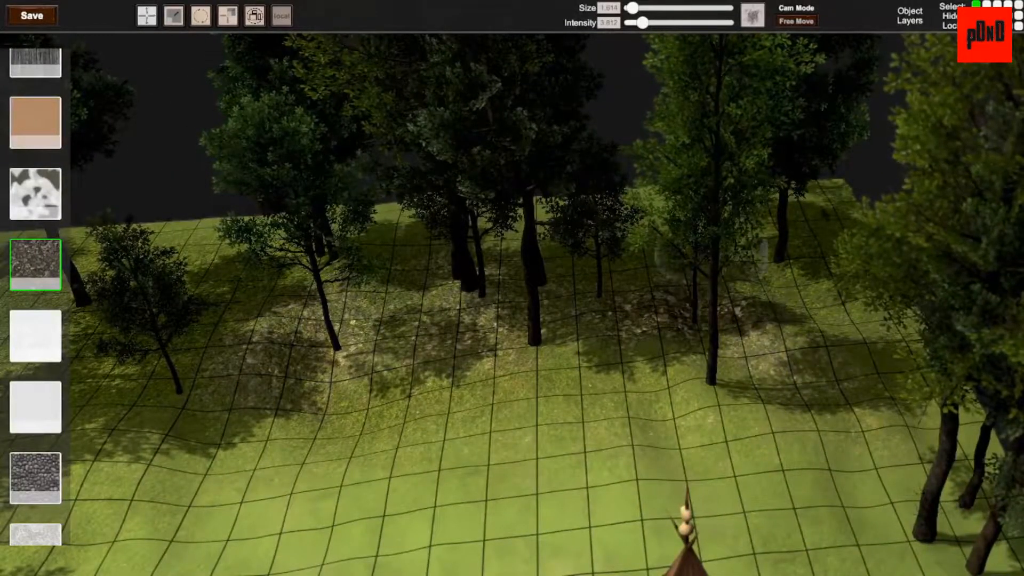
# - Continue the forest-litter texture under the trees on the cart's side of the clearing
pyautogui.moveTo(688, 299); pyautogui.dragTo(662, 302, button='right')
pyautogui.moveTo(534, 360)
pyautogui.mouseDown()
pyautogui.moveTo(502, 367)
pyautogui.moveTo(300, 346)
pyautogui.mouseUp()
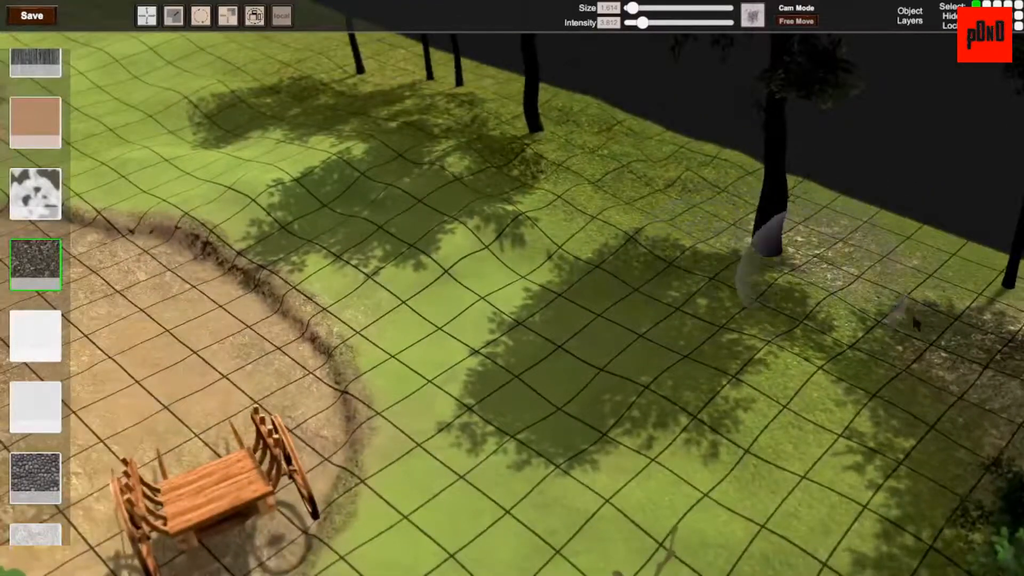
pyautogui.moveTo(913, 317)
pyautogui.mouseDown()
pyautogui.moveTo(832, 261)
pyautogui.moveTo(591, 137)
pyautogui.moveTo(489, 98)
pyautogui.moveTo(474, 108)
pyautogui.mouseUp()
# - Try the forest-litter texture on the open grass near the cart, then undo the stroke
pyautogui.moveTo(419, 88)
pyautogui.mouseDown(button='right')
pyautogui.moveTo(720, 264)
pyautogui.moveTo(710, 262)
pyautogui.moveTo(741, 288)
pyautogui.moveTo(630, 280)
pyautogui.moveTo(690, 267)
pyautogui.moveTo(742, 395)
pyautogui.mouseUp(button='right')
pyautogui.moveTo(742, 395)
pyautogui.mouseDown()
pyautogui.moveTo(792, 379)
pyautogui.moveTo(766, 392)
pyautogui.mouseUp()
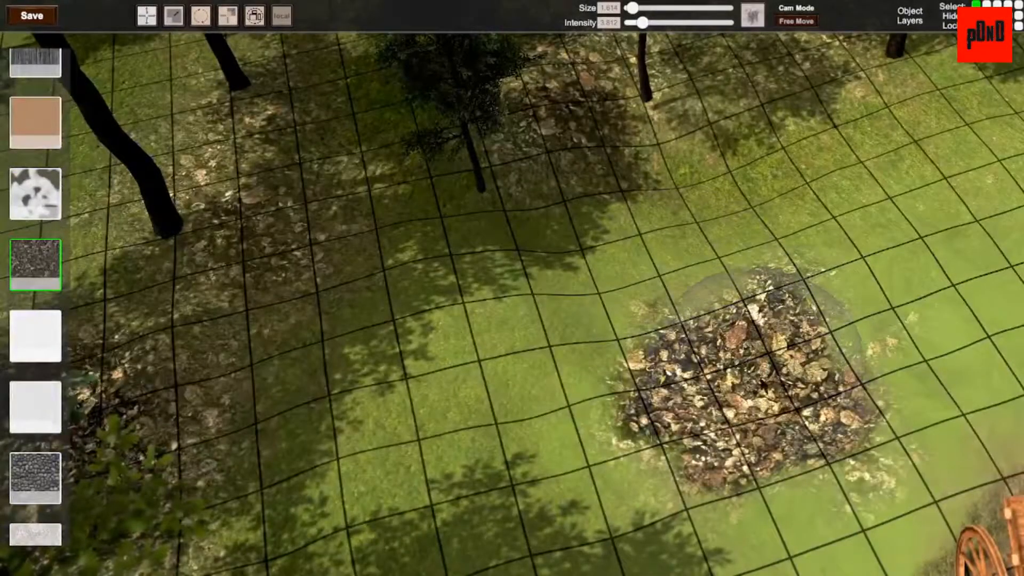
pyautogui.moveTo(597, 533); pyautogui.dragTo(669, 298, button='right')
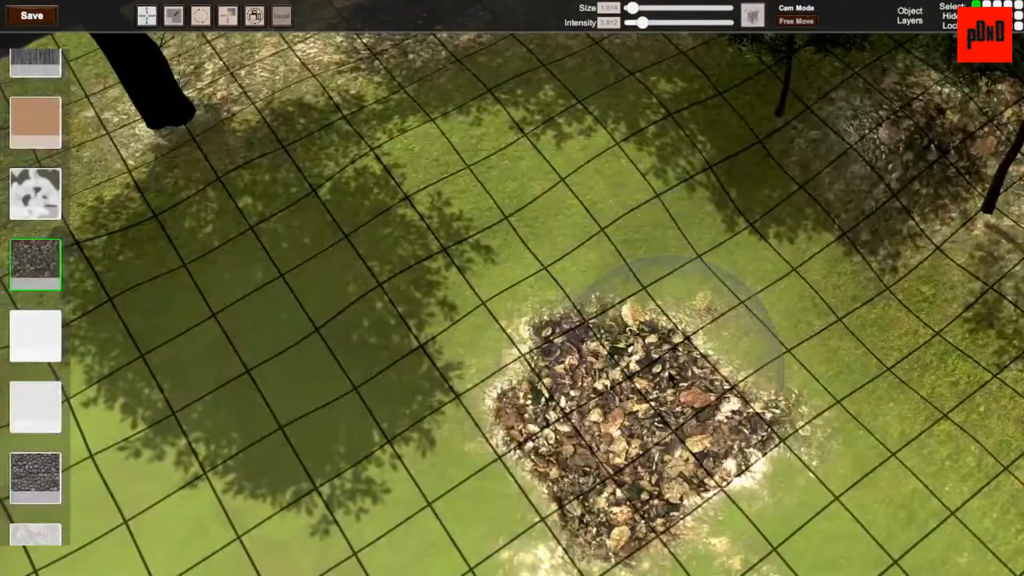
pyautogui.hotkey('ctrl', 'z')
# - Extend the forest-litter texture along the tree line at the outer edge of the map
pyautogui.moveTo(763, 152)
pyautogui.mouseDown(button='right')
pyautogui.moveTo(688, 240)
pyautogui.moveTo(685, 262)
pyautogui.moveTo(667, 261)
pyautogui.moveTo(642, 149)
pyautogui.mouseUp(button='right')
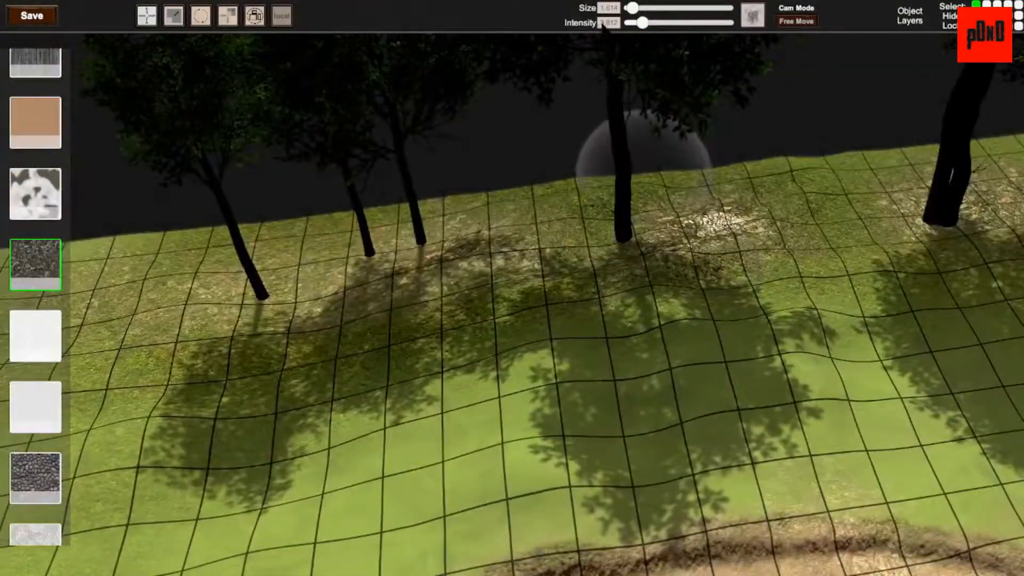
pyautogui.moveTo(643, 178)
pyautogui.mouseDown()
pyautogui.moveTo(608, 240)
pyautogui.moveTo(692, 223)
pyautogui.moveTo(480, 222)
pyautogui.moveTo(912, 201)
pyautogui.mouseUp()
pyautogui.moveTo(240, 352); pyautogui.dragTo(662, 299, button='right')
# - Examine the painted forest-litter patches around the clearing and tree line, mainly from the top-down camera
pyautogui.press('t')
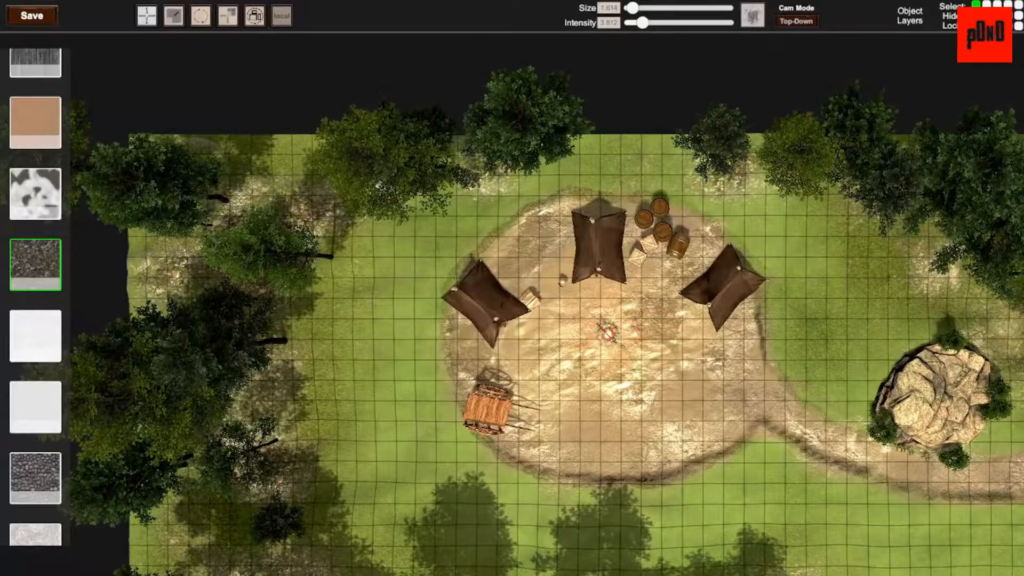
pyautogui.press('s')
pyautogui.press('a')
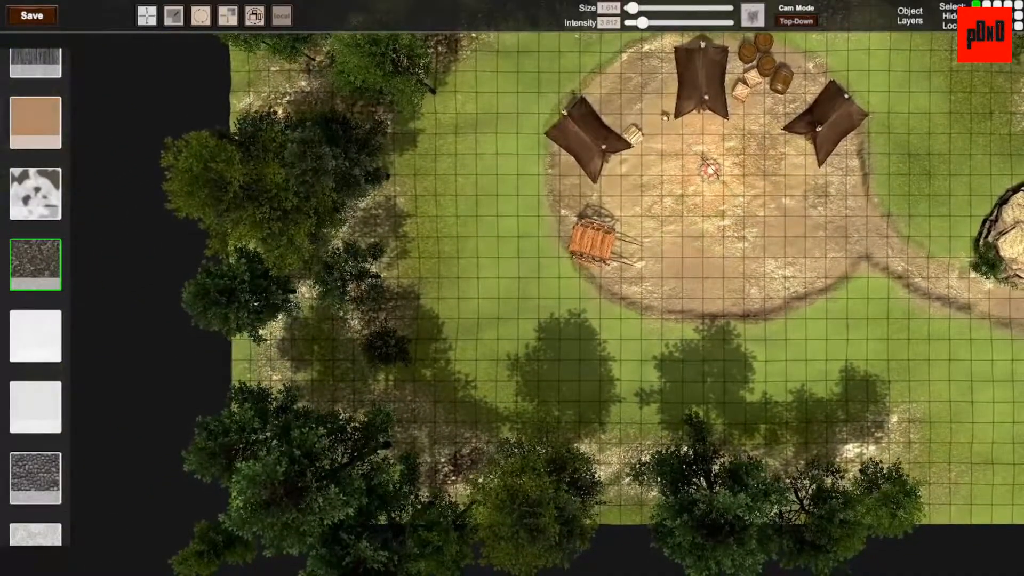
pyautogui.press('w')
pyautogui.press('d')
pyautogui.moveTo(683, 283)
pyautogui.mouseDown(button='right')
pyautogui.moveTo(750, 316)
pyautogui.moveTo(680, 282)
pyautogui.mouseUp(button='right')
pyautogui.press('Tab')
pyautogui.press('Tab')
pyautogui.press('w')
pyautogui.press('Tab')
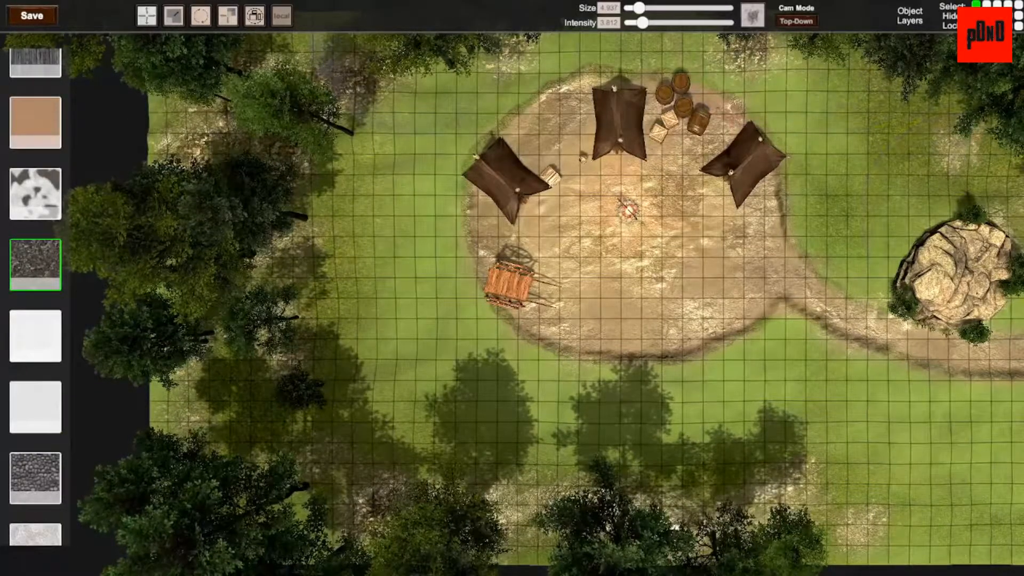
pyautogui.press('Tab')
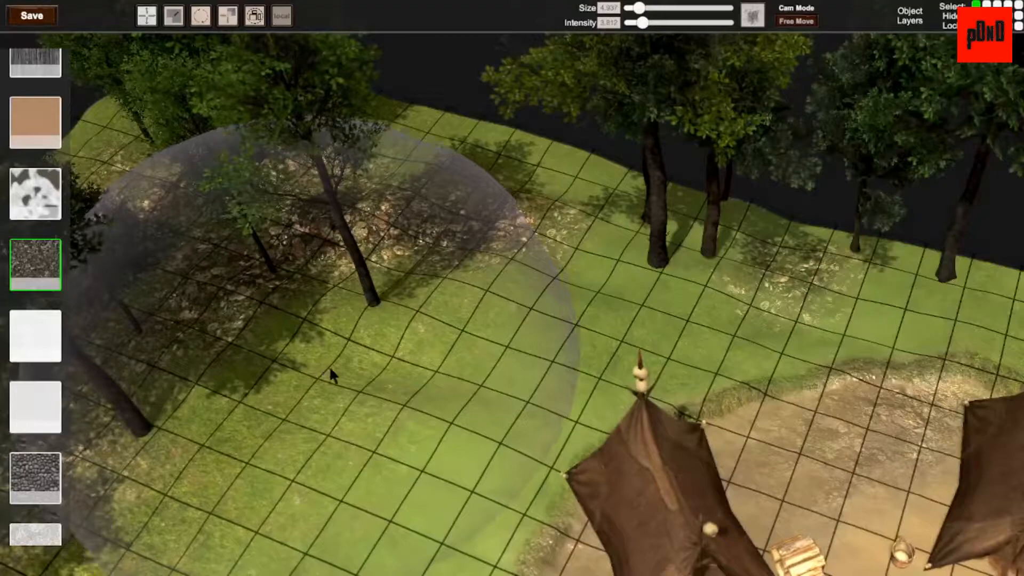
pyautogui.press('Tab')
pyautogui.press('w')
pyautogui.press('d')
pyautogui.press('a')
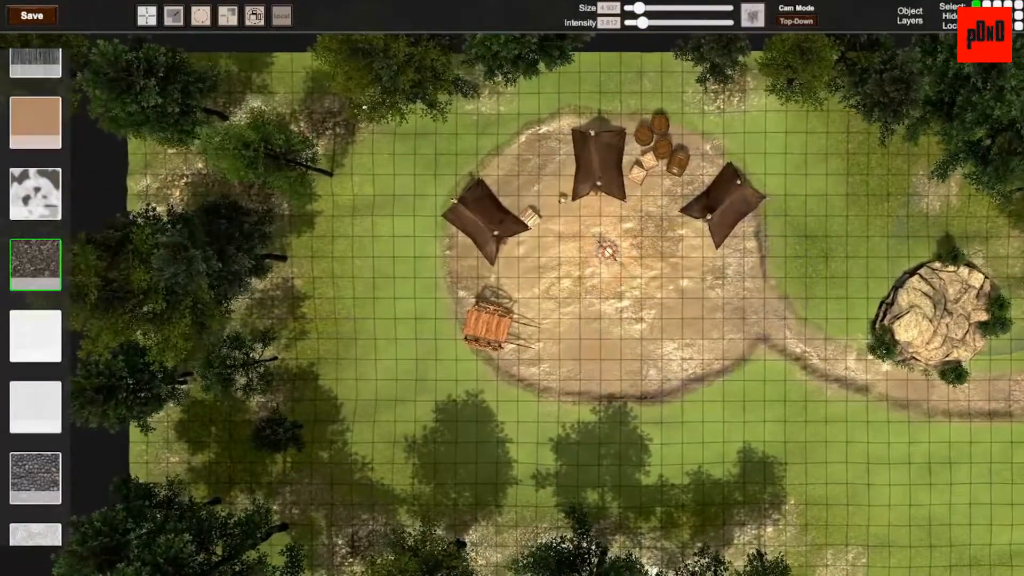
# - Leave terrain painting, select the tents, crates and other camp objects together, and lower them slightly into the ground
pyautogui.press('Escape')
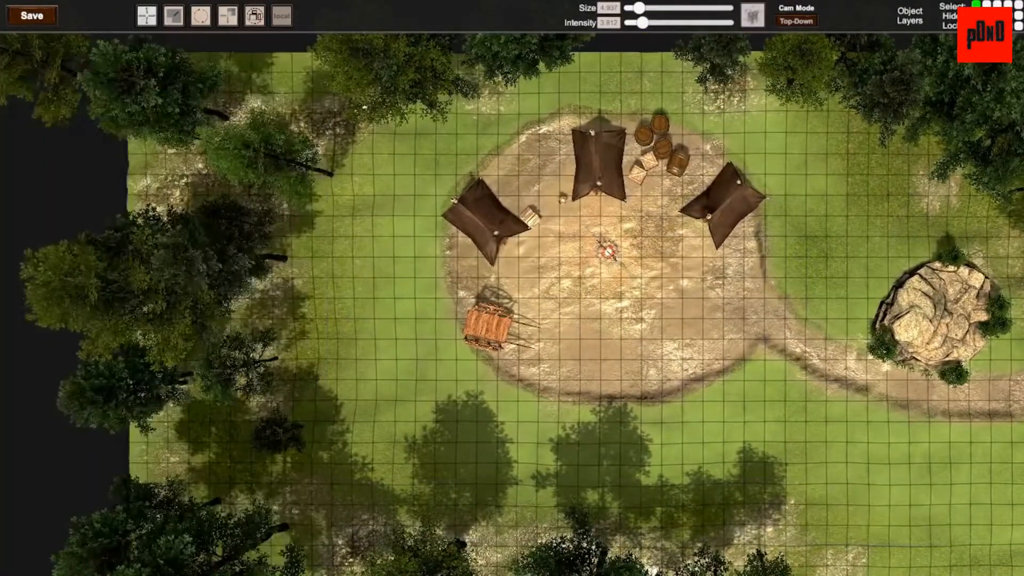
pyautogui.press('Tab')
pyautogui.press('Tab')
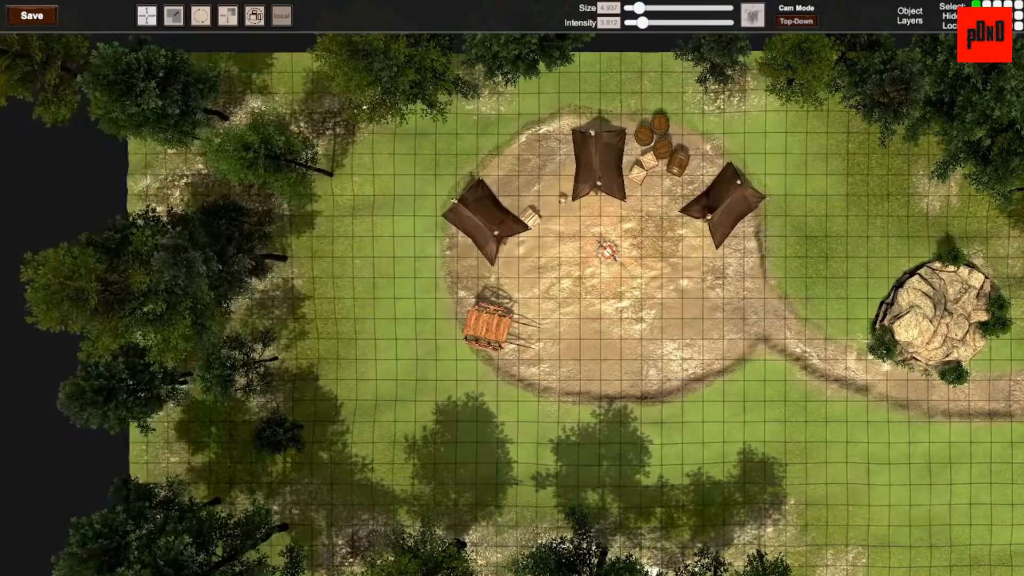
pyautogui.press('Tab')
pyautogui.press('Tab')
pyautogui.press('c')
pyautogui.press('w')
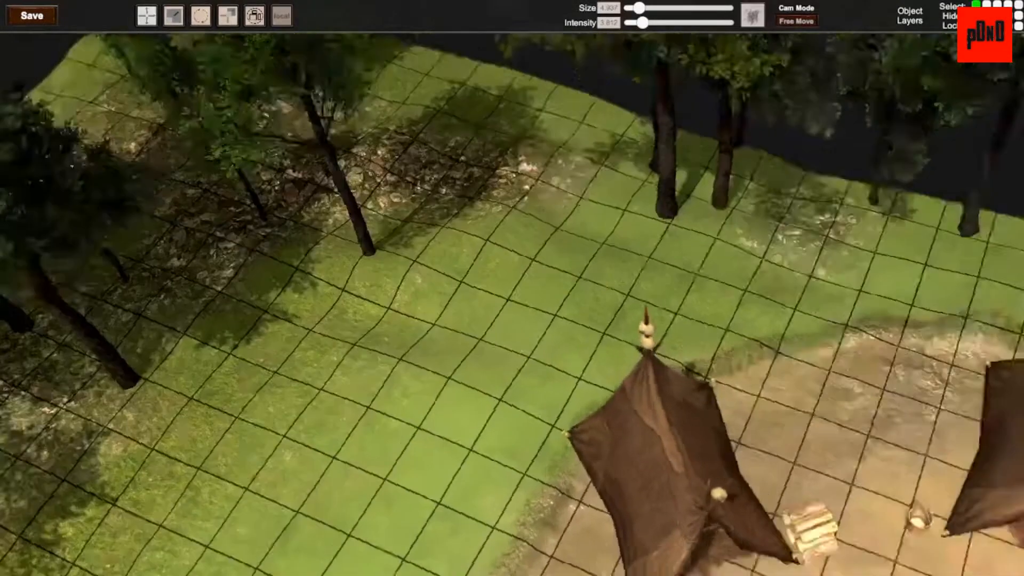
pyautogui.press('s')
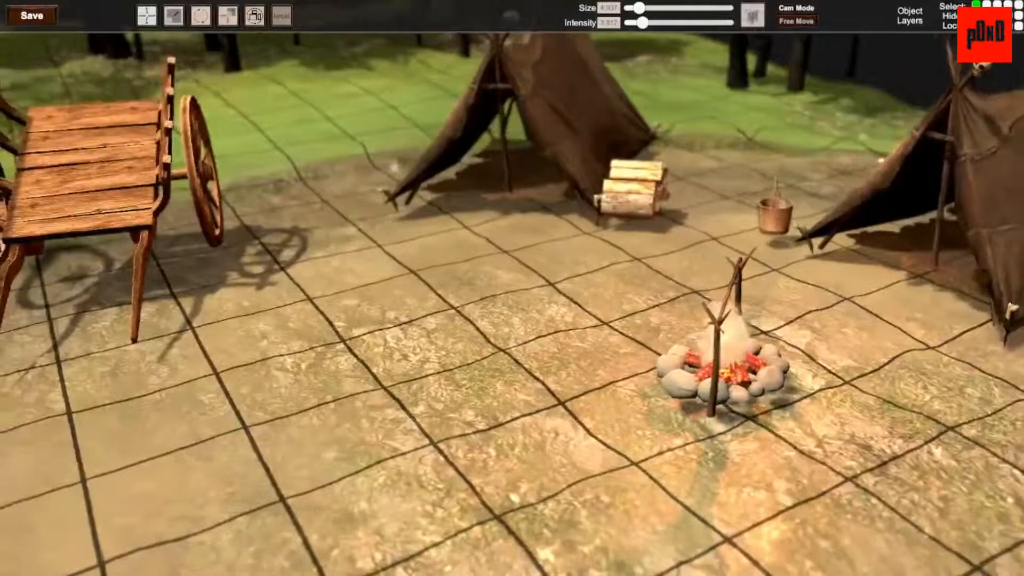
pyautogui.press('s')
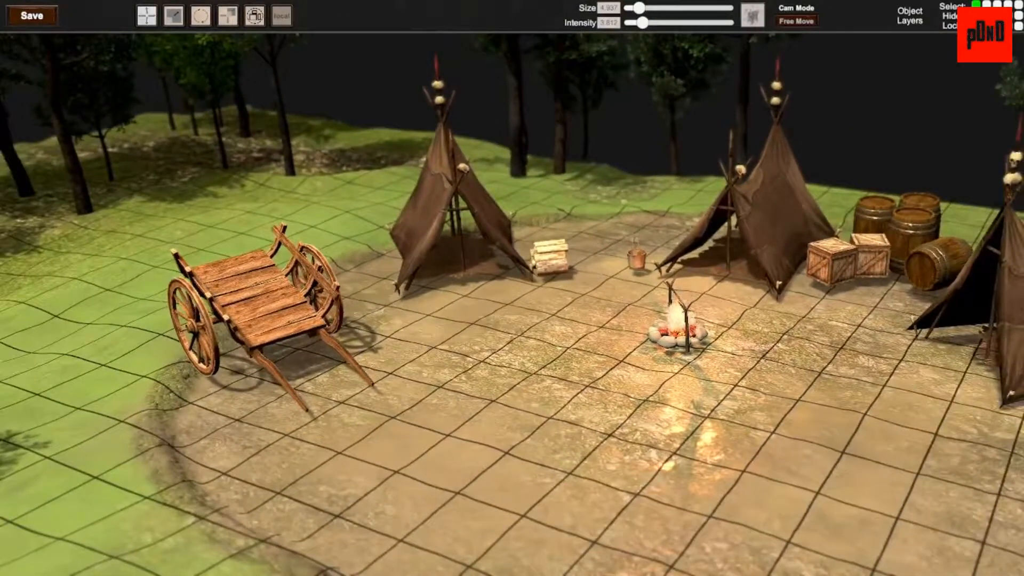
pyautogui.moveTo(324, 202); pyautogui.dragTo(1023, 418)
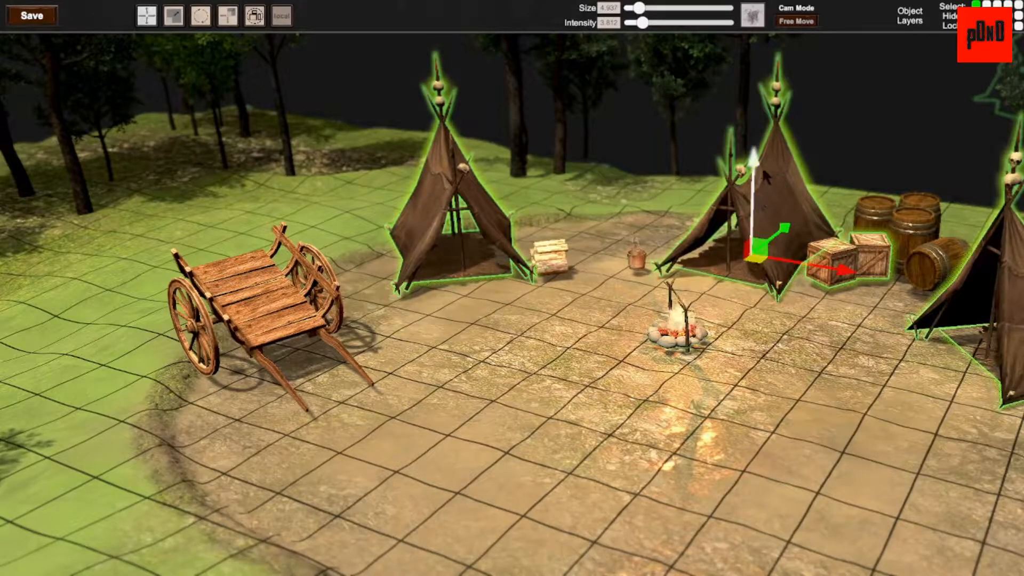
pyautogui.moveTo(754, 168); pyautogui.dragTo(741, 178)
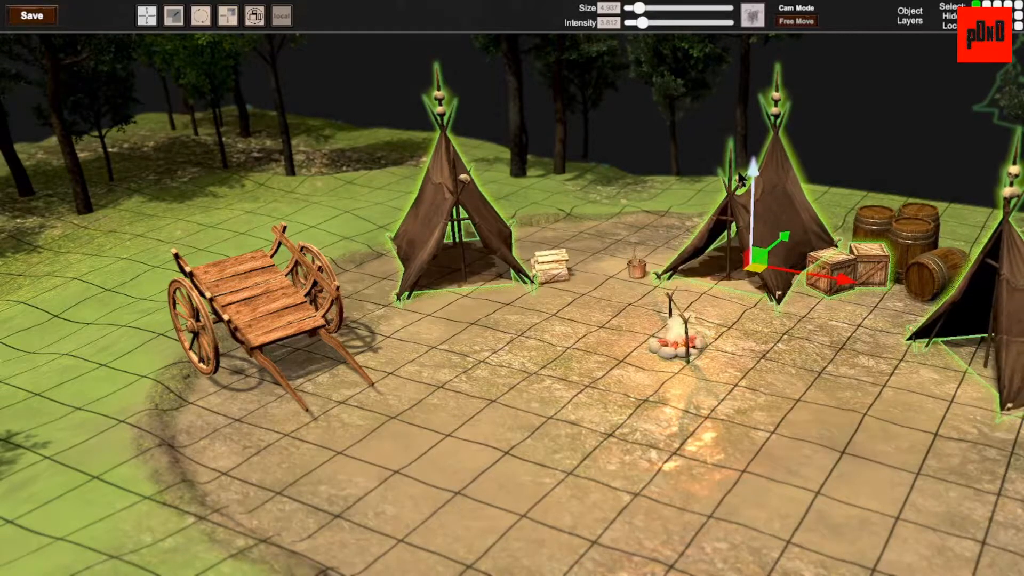
pyautogui.click(502, 396)
# - Lower the wooden cart slightly so its wheels sit on the terrain
pyautogui.click(275, 306)
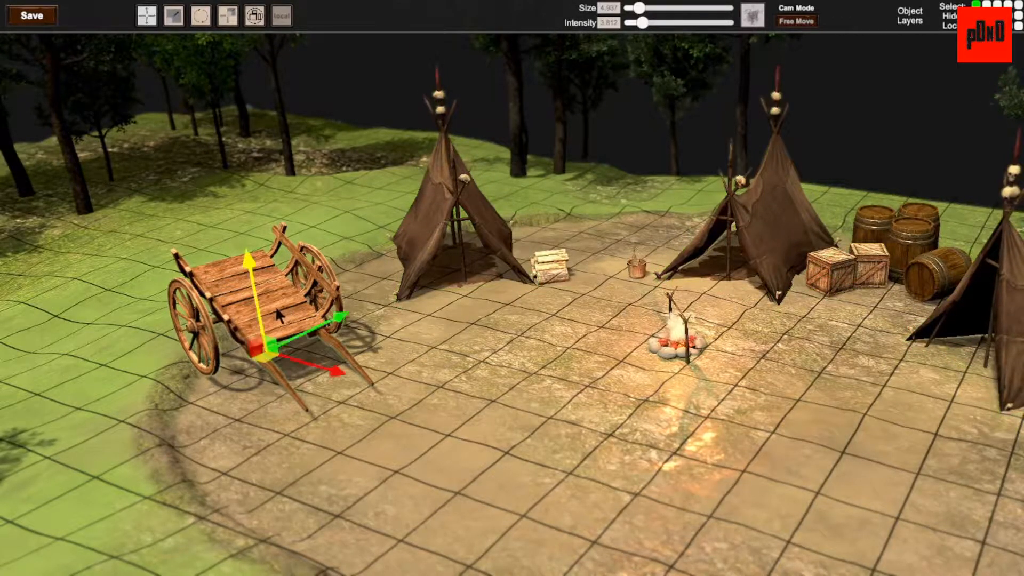
pyautogui.moveTo(249, 261); pyautogui.dragTo(239, 274)
pyautogui.click(496, 413)
# - Search the object library for "grass"
pyautogui.press('w')
pyautogui.moveTo(619, 367); pyautogui.dragTo(687, 297, button='right')
pyautogui.press('s')
pyautogui.press('a')
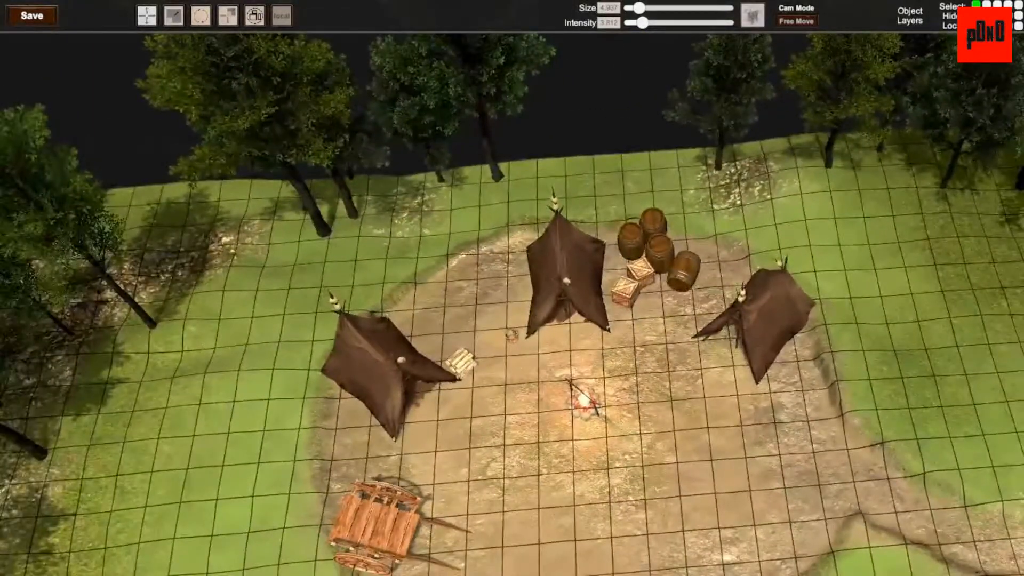
pyautogui.press('Tab')
pyautogui.click(53, 557)
pyautogui.write('grass')
pyautogui.press('Return')
pyautogui.click(122, 76)
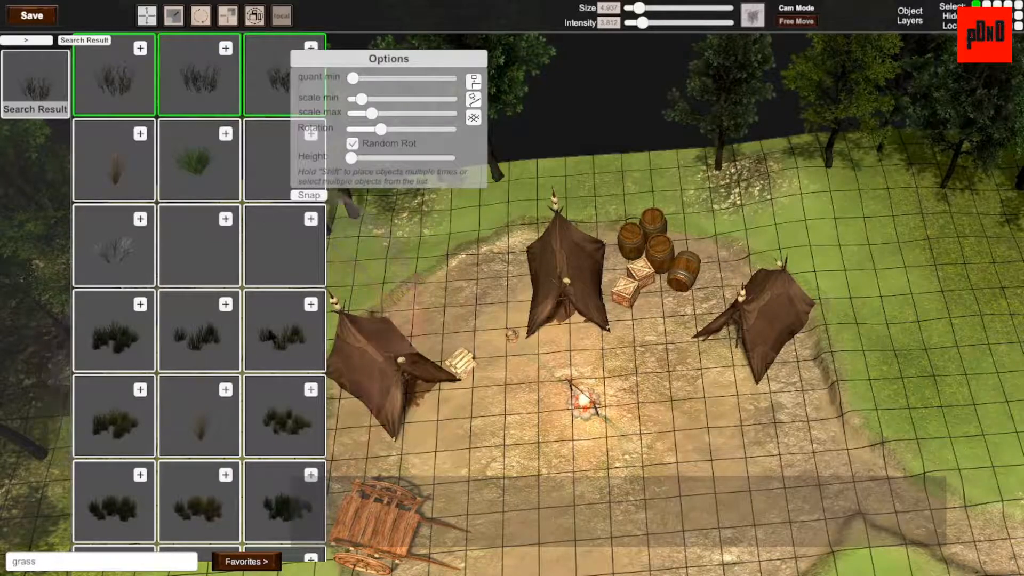
pyautogui.keyDown('shift'); pyautogui.click(291, 418); pyautogui.keyUp('shift')
pyautogui.keyDown('shift'); pyautogui.click(282, 349); pyautogui.keyUp('shift')
pyautogui.keyDown('shift'); pyautogui.click(215, 344); pyautogui.keyUp('shift')
pyautogui.keyDown('shift'); pyautogui.click(129, 433); pyautogui.keyUp('shift')
pyautogui.keyDown('shift'); pyautogui.click(130, 512); pyautogui.keyUp('shift')
pyautogui.keyDown('shift'); pyautogui.click(202, 509); pyautogui.keyUp('shift')
pyautogui.keyDown('shift'); pyautogui.click(279, 506); pyautogui.keyUp('shift')
# - Set the brush size to 3.246 and select a mix of green, dark and dry grass models for placement
pyautogui.moveTo(648, 275); pyautogui.dragTo(750, 285, button='right')
pyautogui.press('w')
pyautogui.scroll(3, 765, 280)
pyautogui.scroll(-5, 768, 280)
pyautogui.press('Escape')
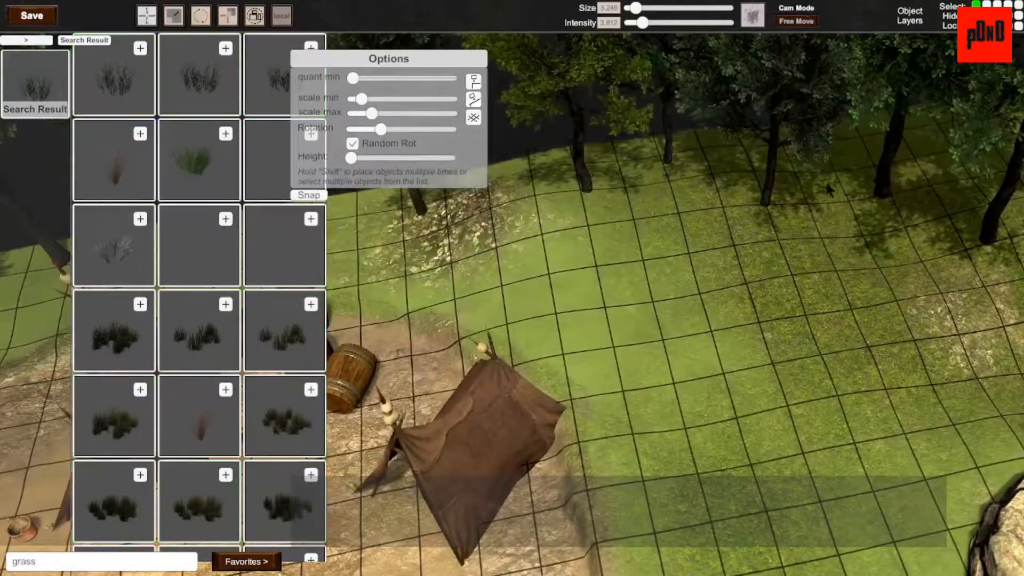
pyautogui.click(216, 84)
pyautogui.keyDown('shift'); pyautogui.click(266, 86); pyautogui.keyUp('shift')
pyautogui.keyDown('shift'); pyautogui.click(280, 331); pyautogui.keyUp('shift')
pyautogui.keyDown('shift'); pyautogui.click(205, 333); pyautogui.keyUp('shift')
pyautogui.keyDown('shift'); pyautogui.click(123, 339); pyautogui.keyUp('shift')
pyautogui.keyDown('shift'); pyautogui.click(125, 419); pyautogui.keyUp('shift')
pyautogui.keyDown('shift'); pyautogui.click(199, 424); pyautogui.keyUp('shift')
pyautogui.keyDown('shift'); pyautogui.click(277, 427); pyautogui.keyUp('shift')
pyautogui.keyDown('shift'); pyautogui.click(208, 498); pyautogui.keyUp('shift')
pyautogui.keyDown('shift'); pyautogui.click(120, 163); pyautogui.keyUp('shift')
# - Reduce the grass models' minimum and maximum scale and place smaller tufts beneath the trees behind the tent
pyautogui.keyDown('shift'); pyautogui.click(699, 237); pyautogui.keyUp('shift')
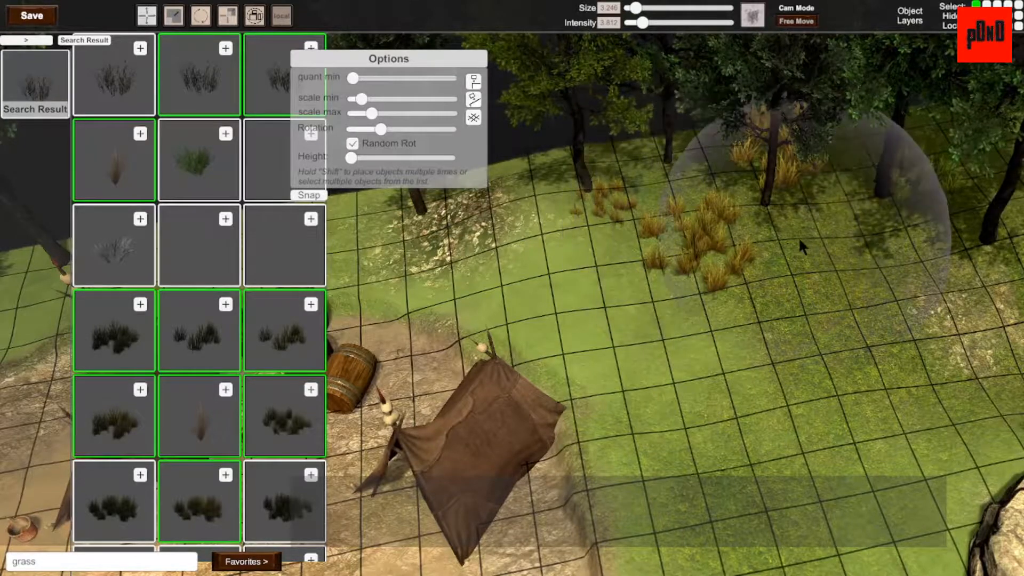
pyautogui.hotkey('ctrl', 'z')
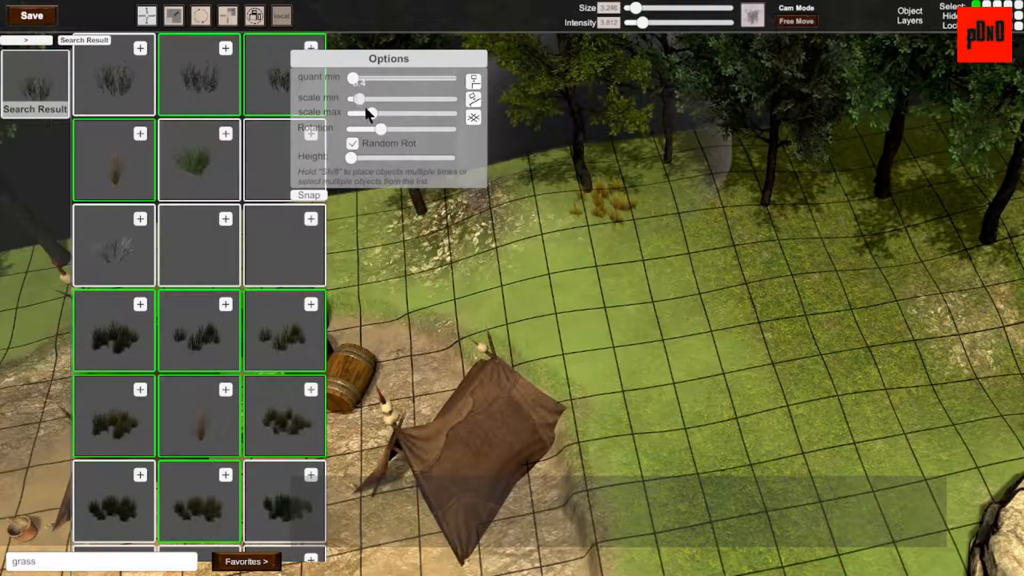
pyautogui.moveTo(367, 113); pyautogui.dragTo(363, 113)
pyautogui.click(808, 241)
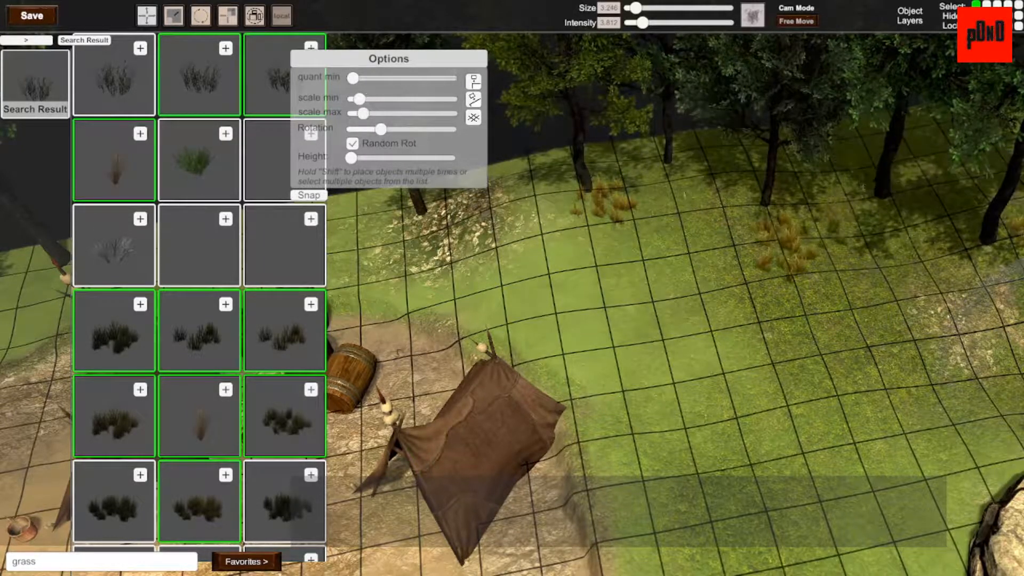
# - Scatter the mixed grass tufts over the shaded ground around the clearing, near the cart and toward the trees
pyautogui.moveTo(808, 241)
pyautogui.mouseDown(button='right')
pyautogui.moveTo(730, 251)
pyautogui.moveTo(688, 298)
pyautogui.moveTo(709, 230)
pyautogui.moveTo(757, 288)
pyautogui.moveTo(603, 208)
pyautogui.mouseUp(button='right')
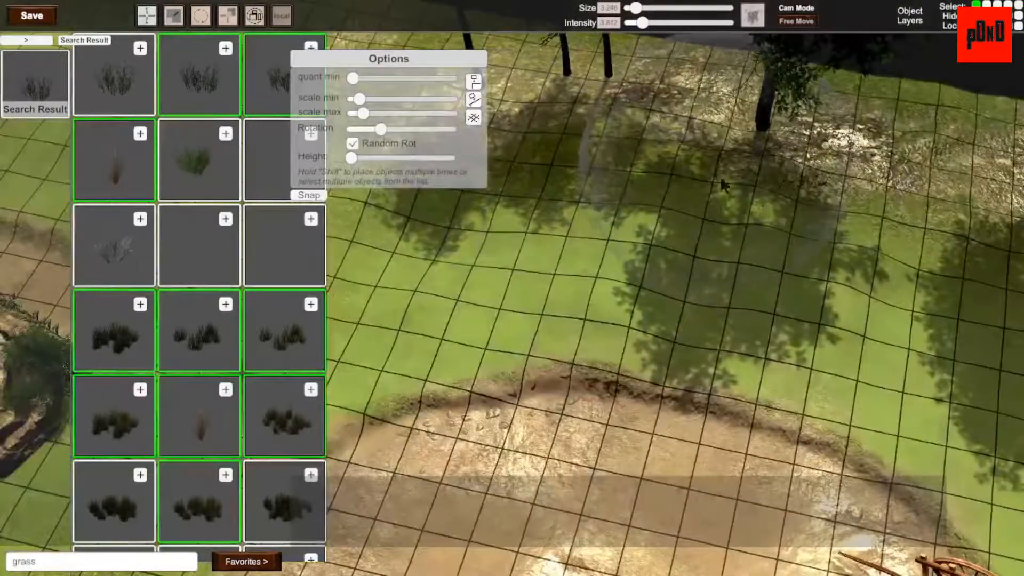
pyautogui.click(902, 250)
pyautogui.moveTo(901, 251); pyautogui.dragTo(567, 234, button='right')
pyautogui.click(567, 240)
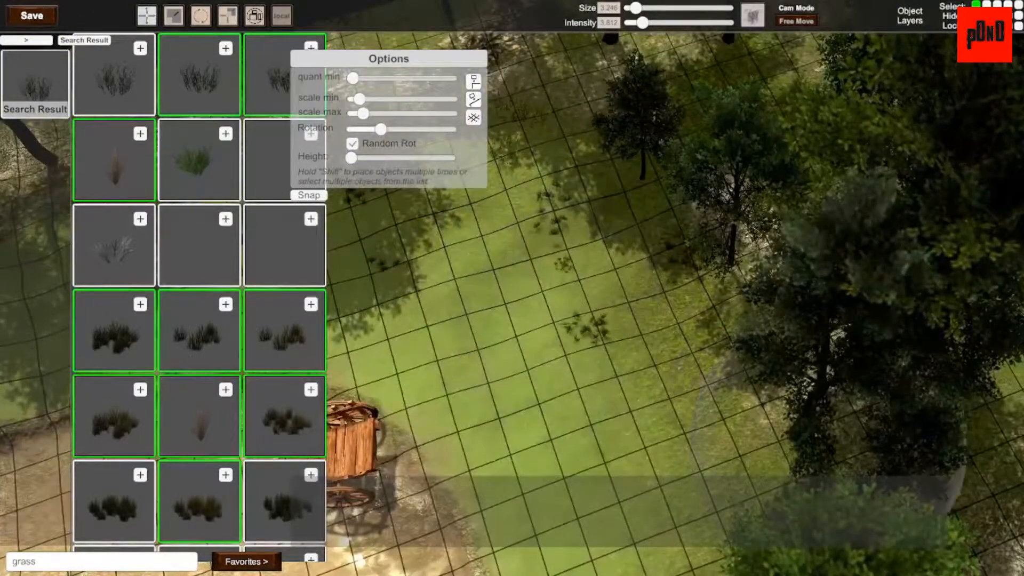
pyautogui.moveTo(674, 235)
pyautogui.mouseDown(button='right')
pyautogui.moveTo(713, 240)
pyautogui.moveTo(684, 288)
pyautogui.moveTo(698, 179)
pyautogui.moveTo(684, 288)
pyautogui.moveTo(709, 249)
pyautogui.moveTo(629, 267)
pyautogui.moveTo(672, 278)
pyautogui.moveTo(699, 315)
pyautogui.moveTo(656, 298)
pyautogui.moveTo(666, 262)
pyautogui.mouseUp(button='right')
pyautogui.click(712, 240)
pyautogui.click(642, 213)
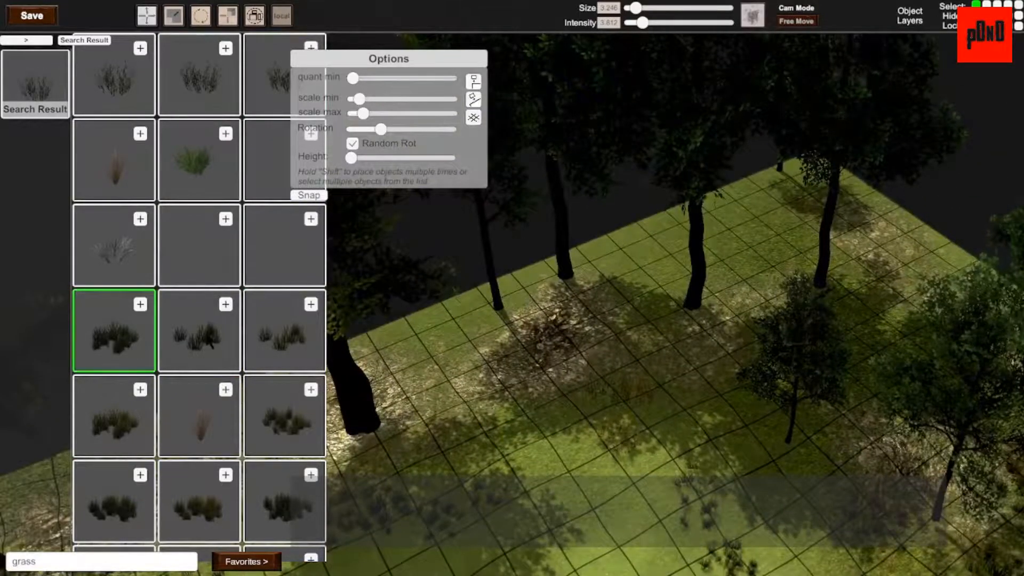
# - Switch to a selection of dark and green grass clumps and scatter them beneath the trees in the forest corner
pyautogui.click(288, 367)
pyautogui.click(282, 410)
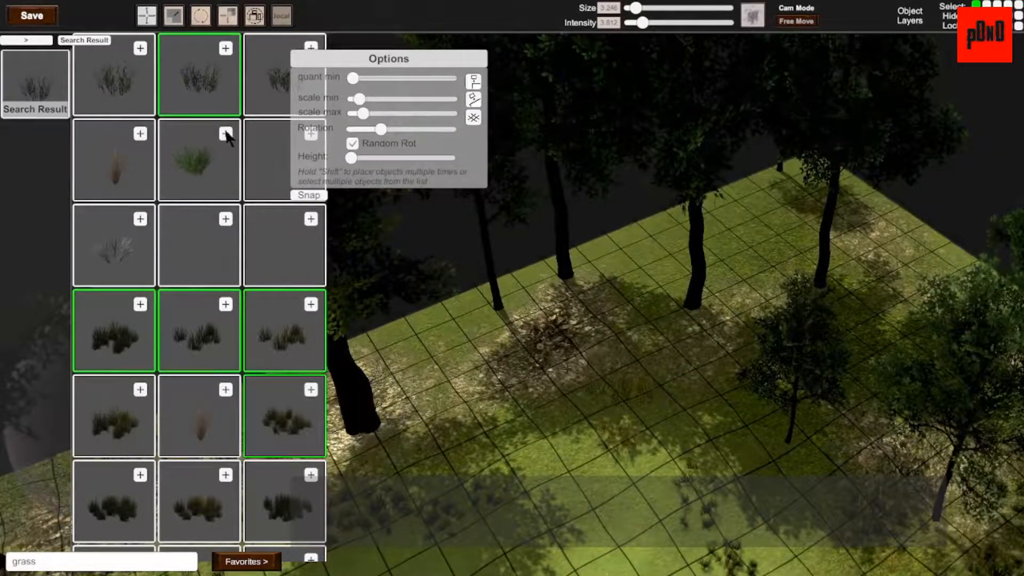
pyautogui.click(877, 289)
pyautogui.click(812, 259)
pyautogui.click(398, 405)
pyautogui.click(493, 404)
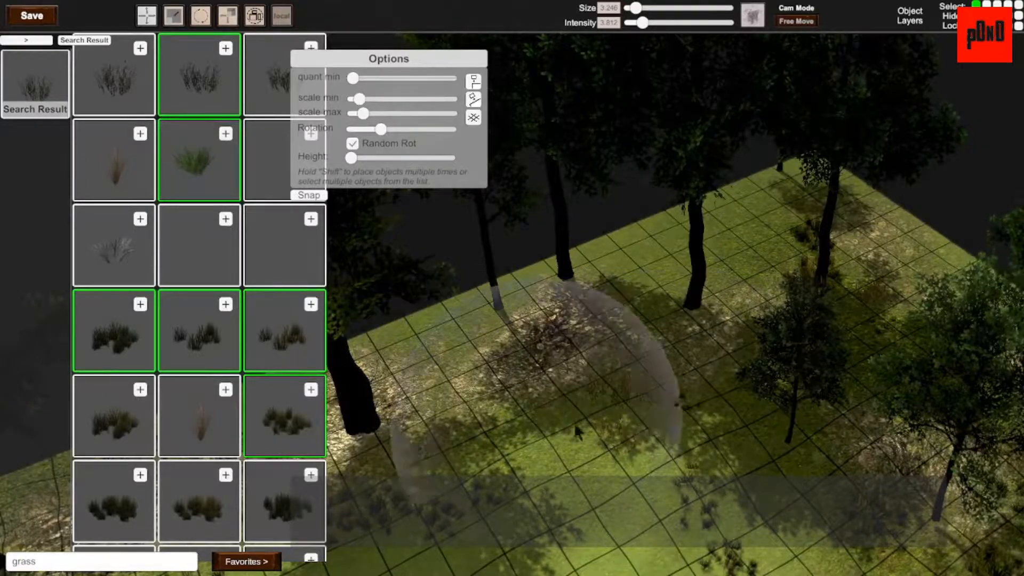
# - Scatter the selected grass clumps from the forest corner across the open meadow corner beyond the rocks
pyautogui.click(686, 403)
pyautogui.moveTo(812, 407)
pyautogui.mouseDown(button='right')
pyautogui.moveTo(659, 278)
pyautogui.moveTo(550, 266)
pyautogui.moveTo(680, 290)
pyautogui.moveTo(549, 403)
pyautogui.mouseUp(button='right')
pyautogui.click(461, 437)
pyautogui.click(554, 397)
pyautogui.click(661, 344)
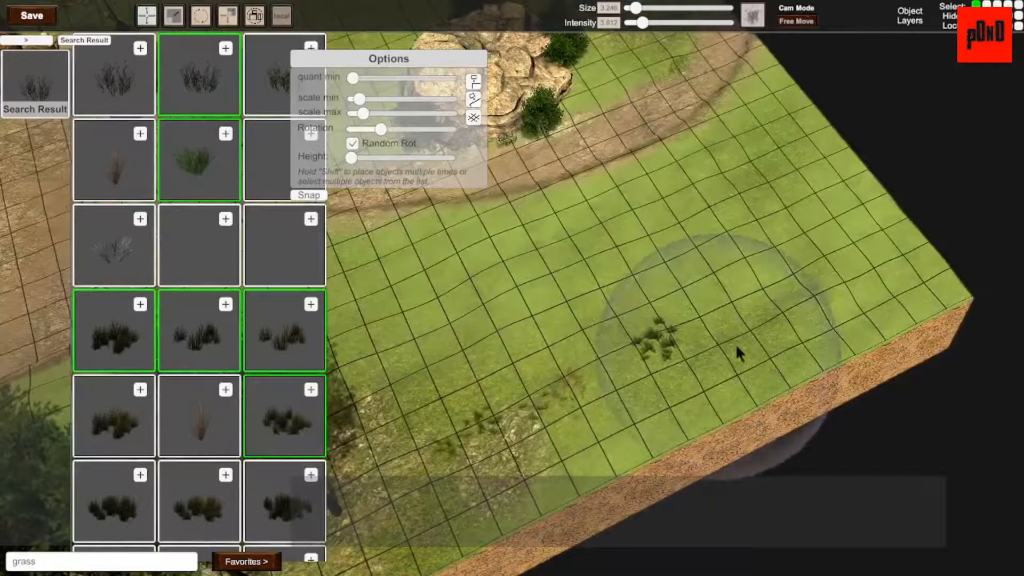
pyautogui.click(795, 280)
# - Spread more mixed grass tufts over the meadow between the lower trees and the dirt path
pyautogui.moveTo(877, 290)
pyautogui.mouseDown()
pyautogui.moveTo(759, 124)
pyautogui.moveTo(540, 300)
pyautogui.moveTo(604, 295)
pyautogui.moveTo(446, 420)
pyautogui.mouseUp()
pyautogui.moveTo(446, 420); pyautogui.dragTo(677, 283, button='right')
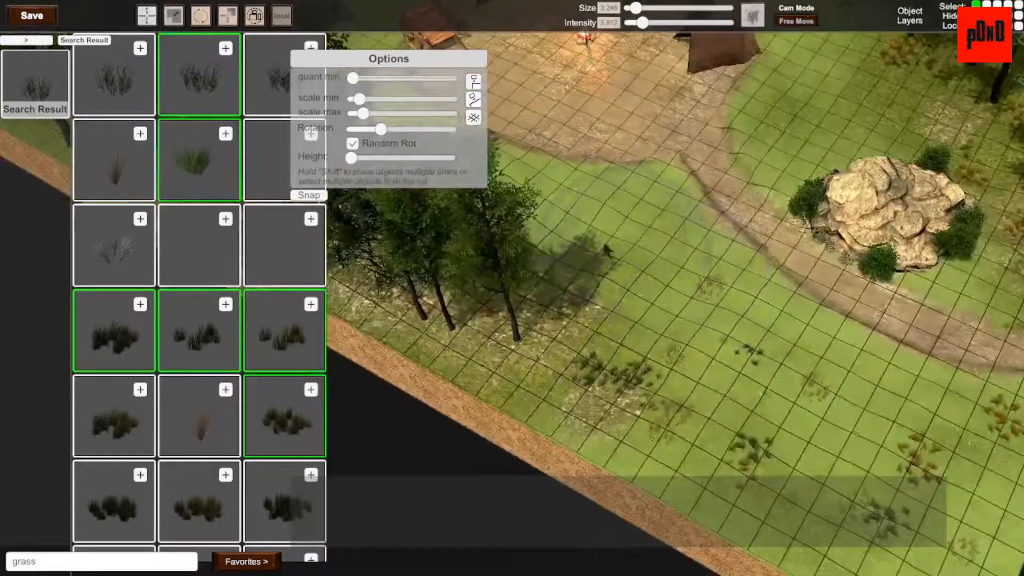
pyautogui.moveTo(687, 317)
pyautogui.mouseDown()
pyautogui.moveTo(910, 437)
pyautogui.moveTo(840, 523)
pyautogui.moveTo(440, 328)
pyautogui.moveTo(734, 365)
pyautogui.moveTo(768, 326)
pyautogui.moveTo(821, 126)
pyautogui.mouseUp()
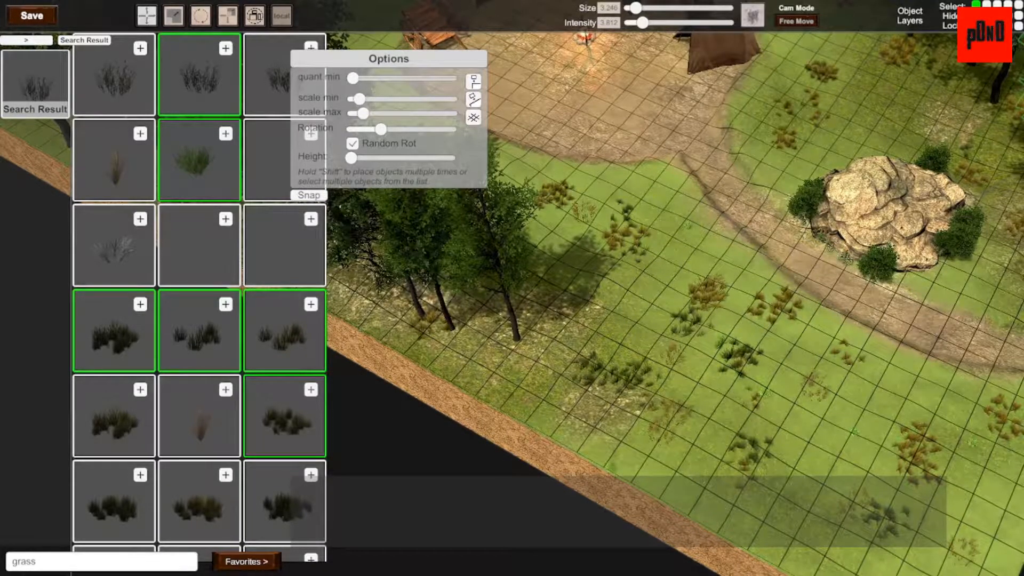
pyautogui.click(628, 384)
# - Examine the scattered grass from a top-down view, from the clearing to a close look at the meadow beside the path
pyautogui.press('Tab')
pyautogui.press('a')
pyautogui.press('w')
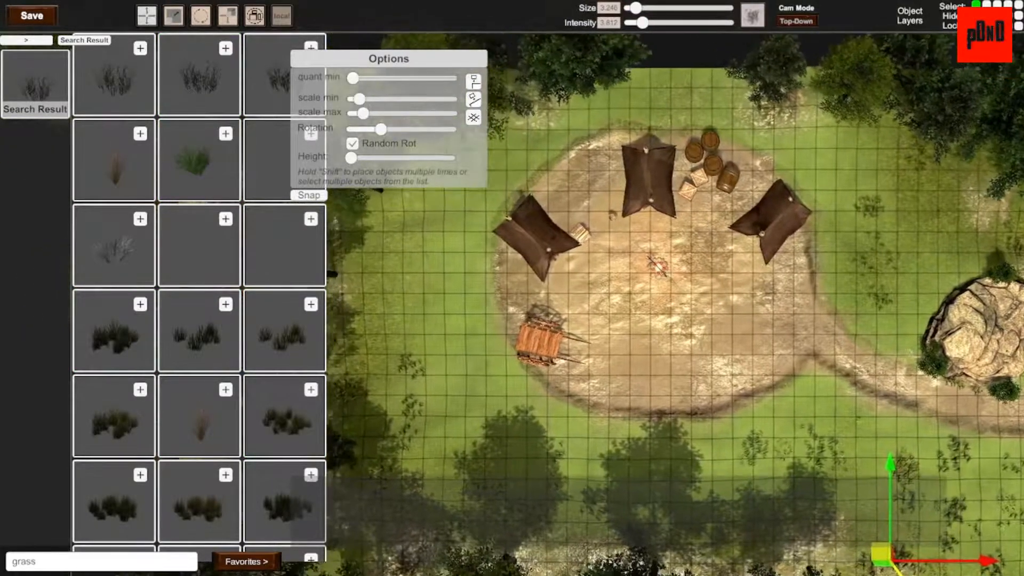
pyautogui.press('s')
pyautogui.press('Escape')
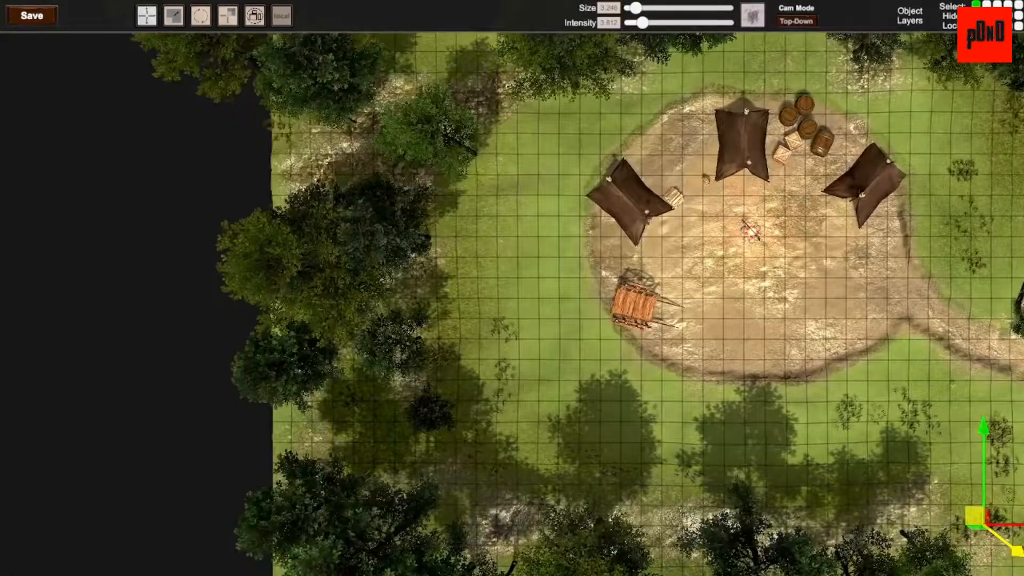
pyautogui.press('d')
pyautogui.press('s')
pyautogui.press('w')
pyautogui.press('d')
pyautogui.press('s')
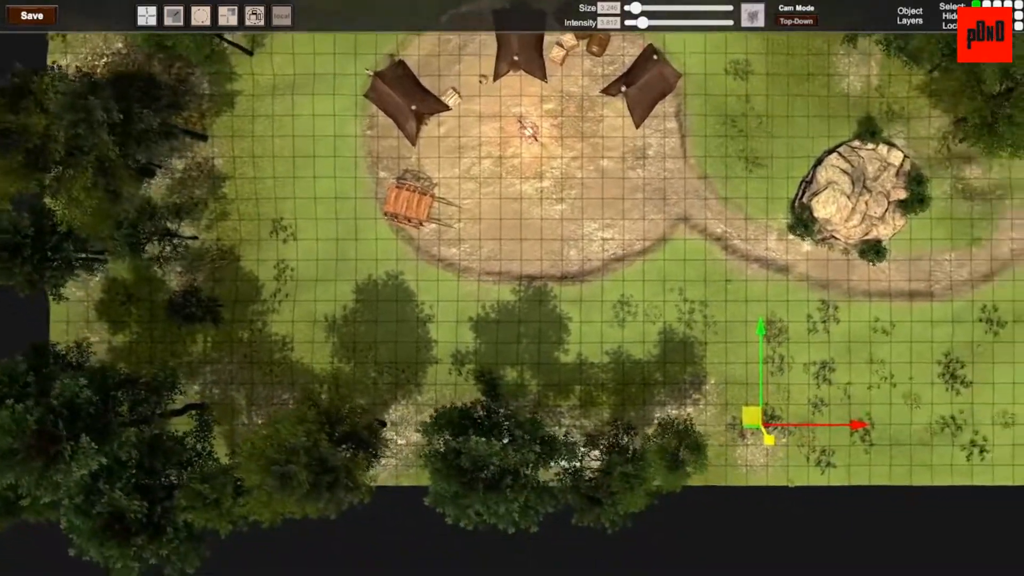
pyautogui.scroll(5, 764, 314)
pyautogui.press('d')
pyautogui.press('s')
pyautogui.scroll(5, 681, 284)
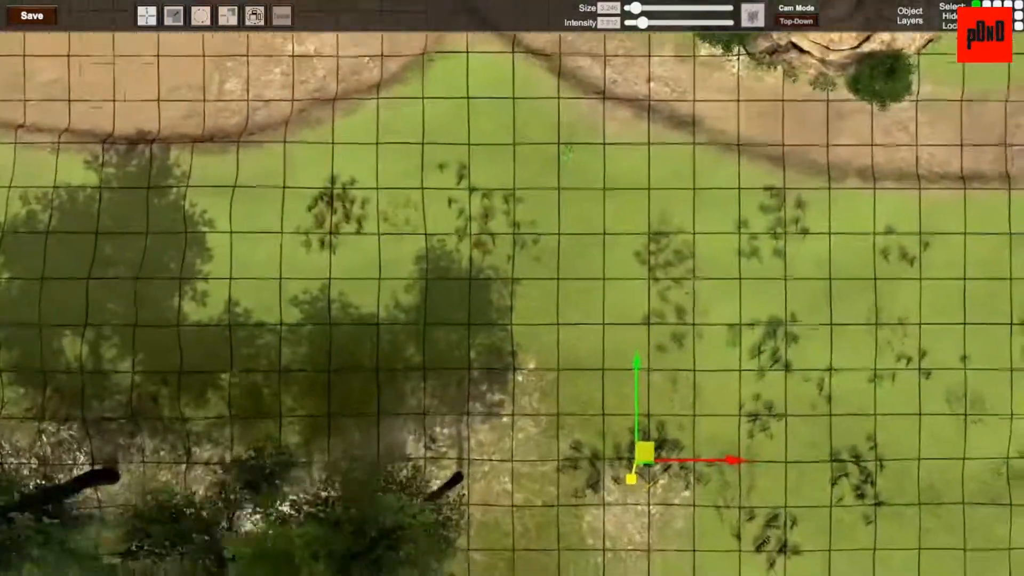
pyautogui.press('d')
pyautogui.scroll(5, 623, 283)
pyautogui.press('d')
pyautogui.press('w')
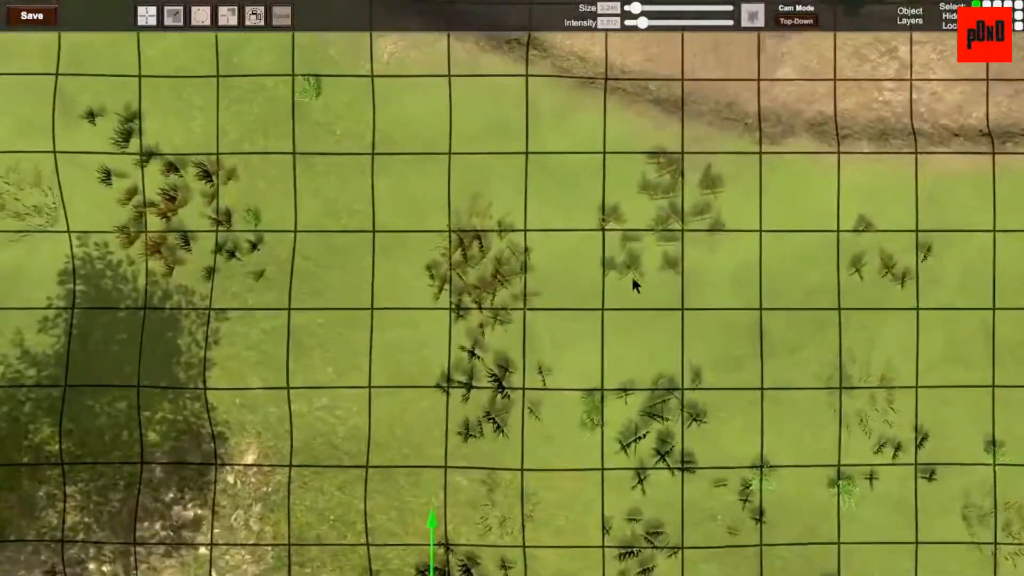
pyautogui.press('s')
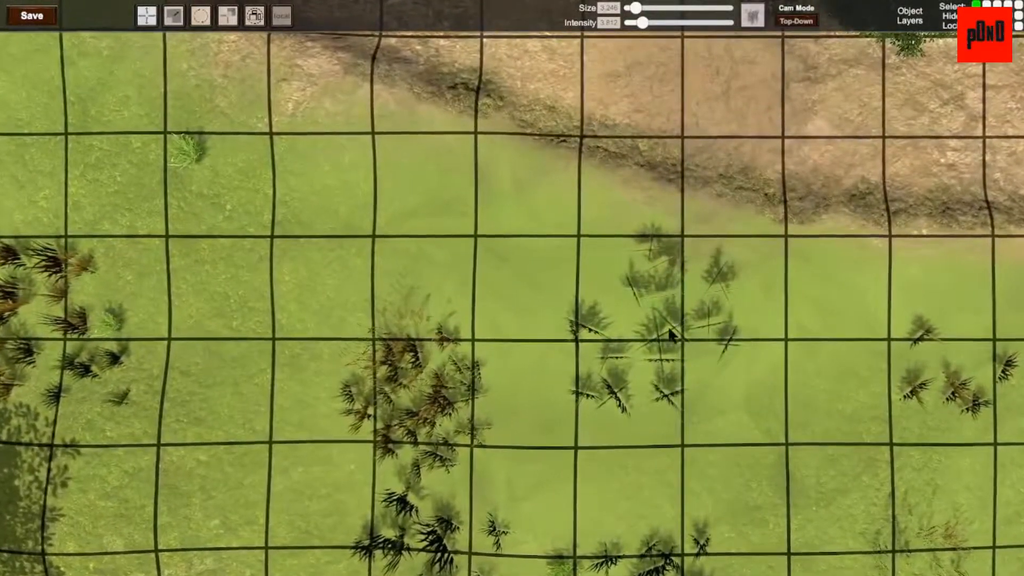
# - Select and delete the scattered grass tufts in the open meadow below the path, from the map corner to the tree shadows
pyautogui.scroll(-2, 678, 277)
pyautogui.scroll(-5, 679, 277)
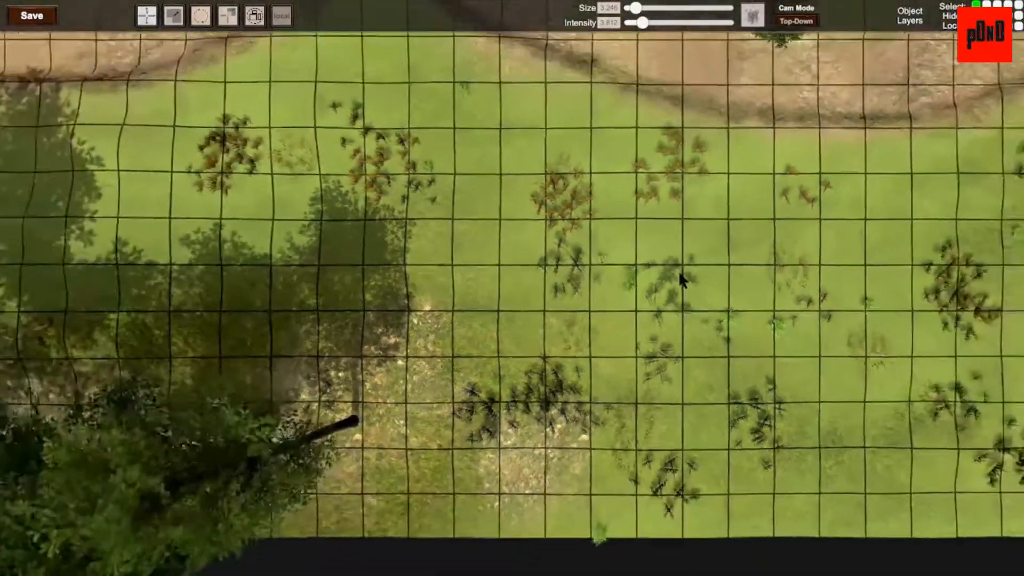
pyautogui.press('w')
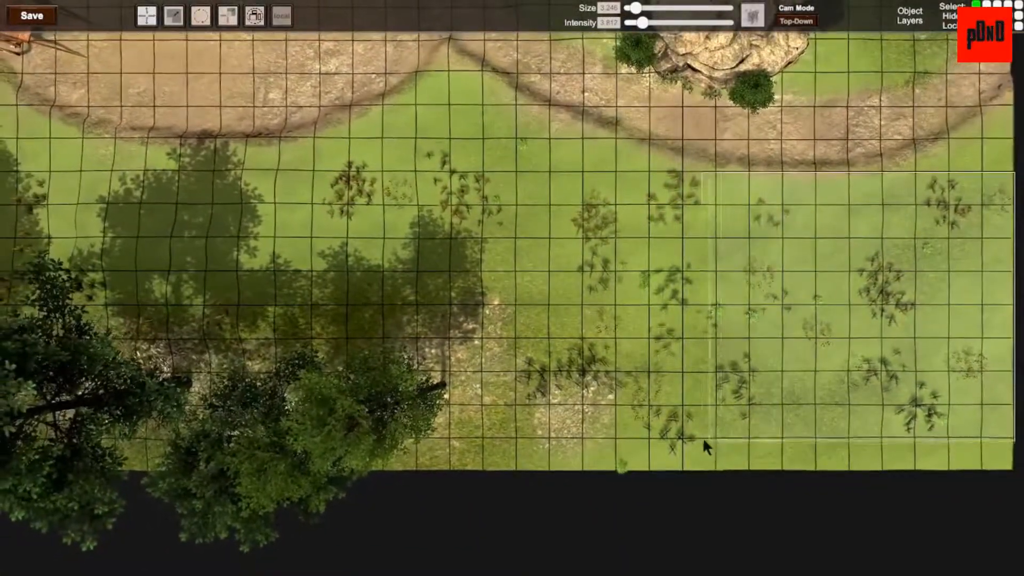
pyautogui.click(626, 447)
pyautogui.press('Delete')
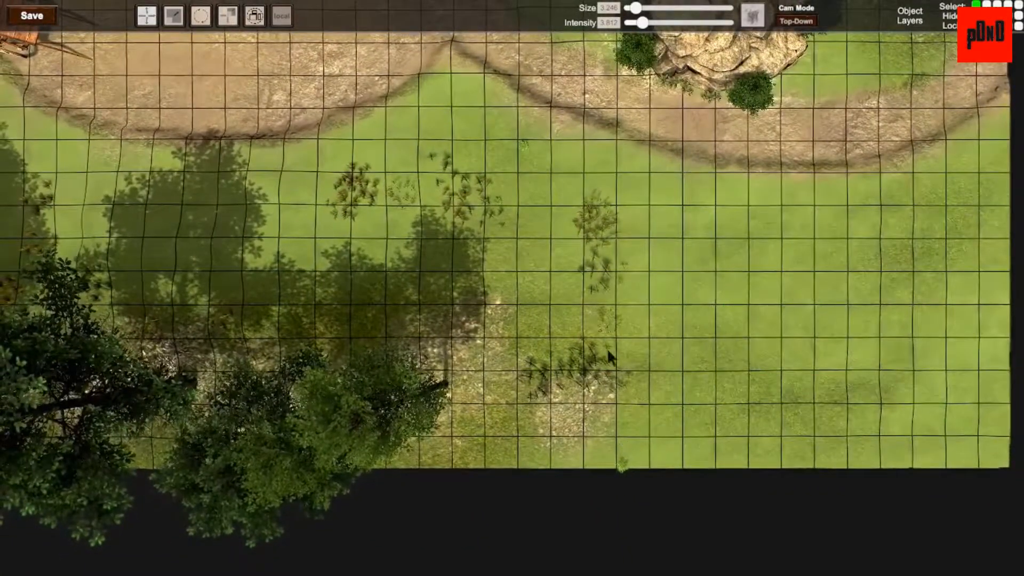
pyautogui.click(599, 229)
pyautogui.press('Delete')
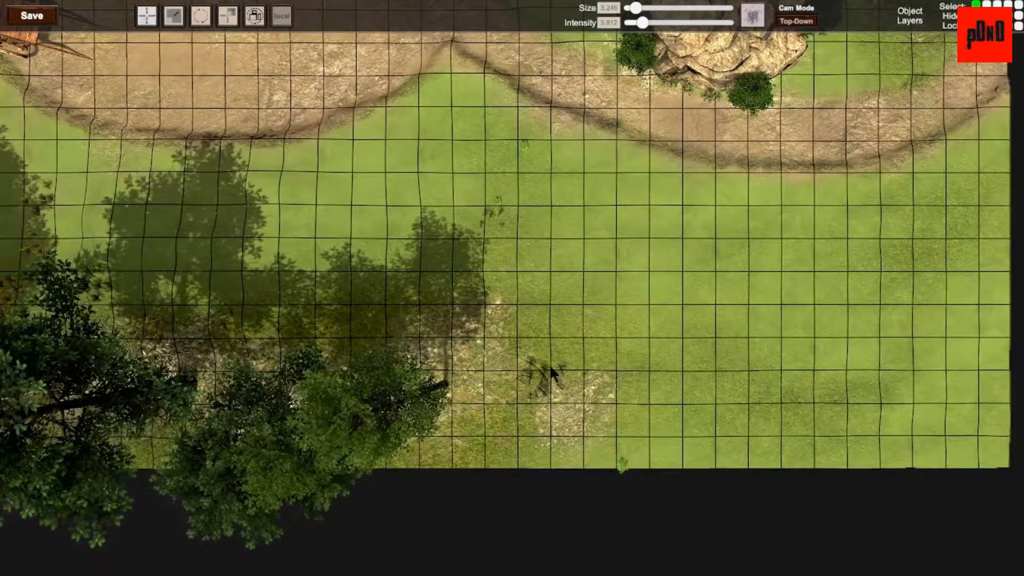
pyautogui.press('Delete')
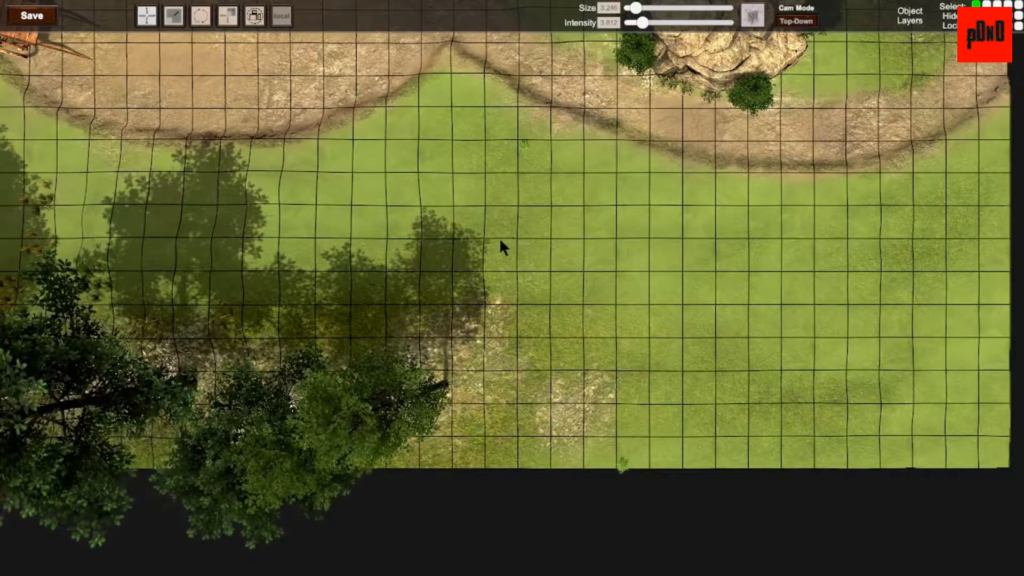
# - Choose a mix of branches, logs and the tall broken stump from the Plants category's Branches models for placement
pyautogui.moveTo(615, 275); pyautogui.dragTo(600, 406, button='middle')
pyautogui.moveTo(460, 303); pyautogui.dragTo(576, 439, button='middle')
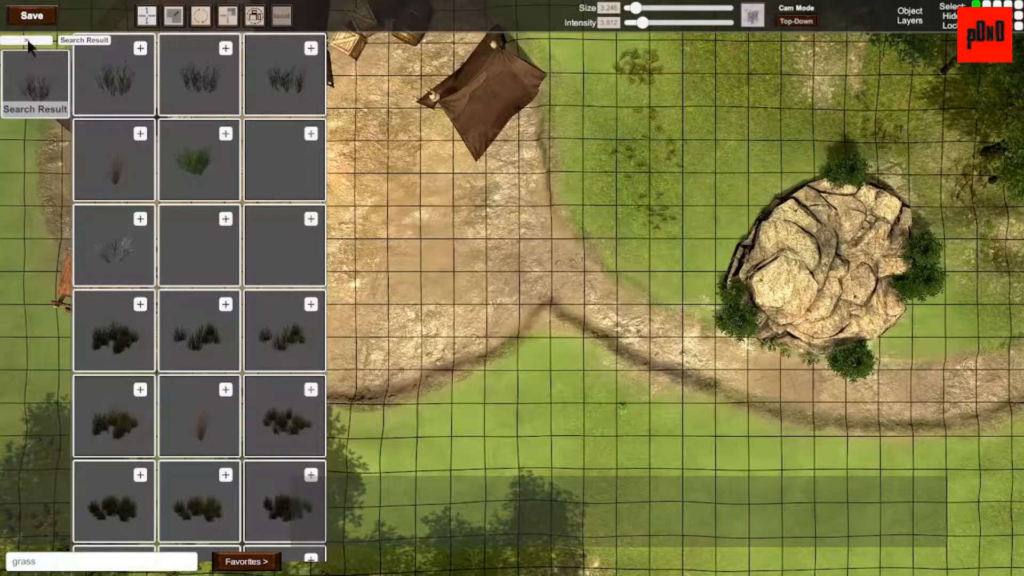
pyautogui.click(21, 41)
pyautogui.click(30, 69)
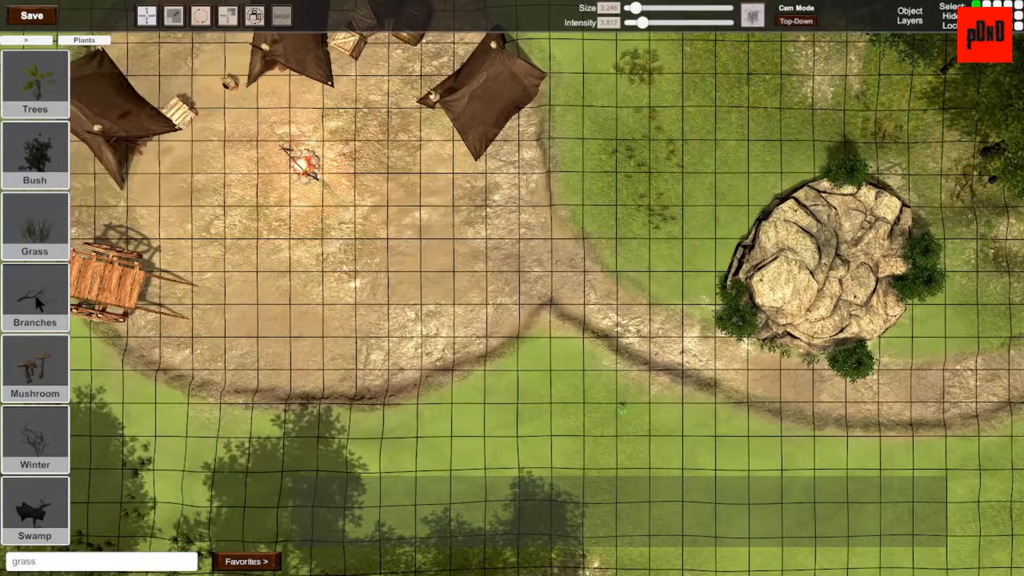
pyautogui.click(36, 299)
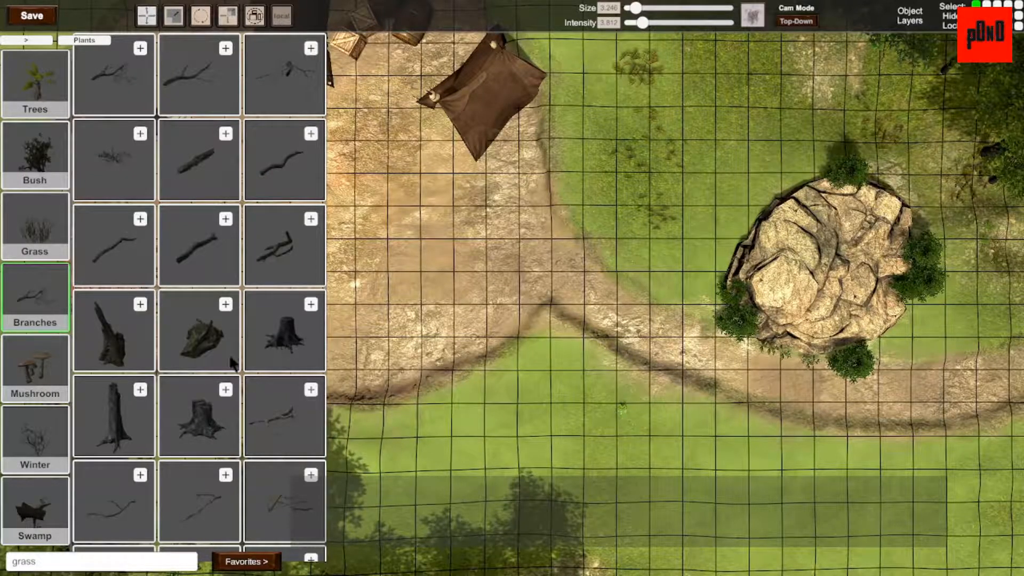
pyautogui.click(128, 328)
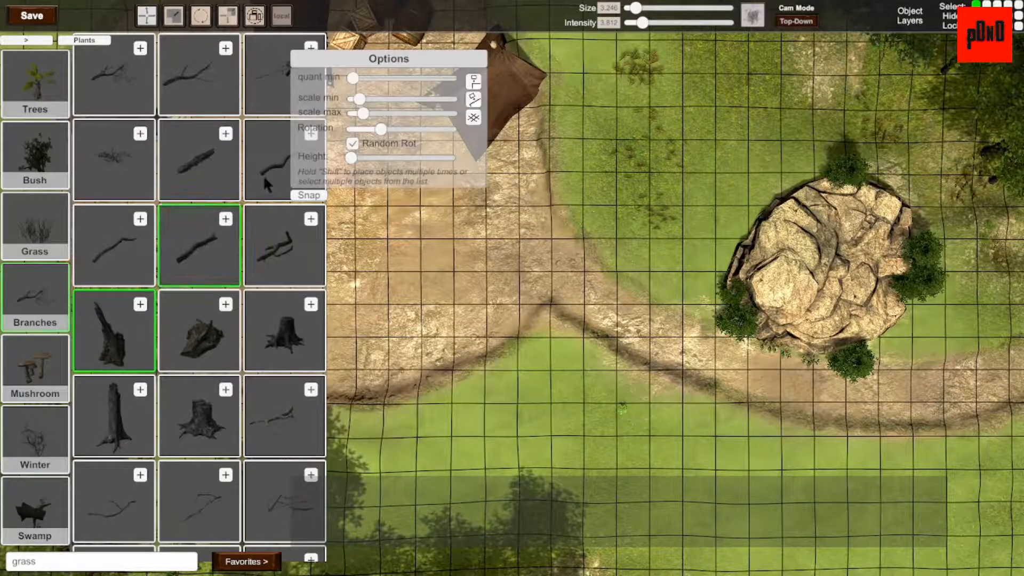
pyautogui.keyDown('shift'); pyautogui.click(292, 434); pyautogui.keyUp('shift')
pyautogui.keyDown('shift'); pyautogui.click(295, 493); pyautogui.keyUp('shift')
# - Scatter the branches and stumps in free camera mode, among the trees around the camp and across the meadow below the rocks
pyautogui.press('d')
pyautogui.press('w')
pyautogui.press('a')
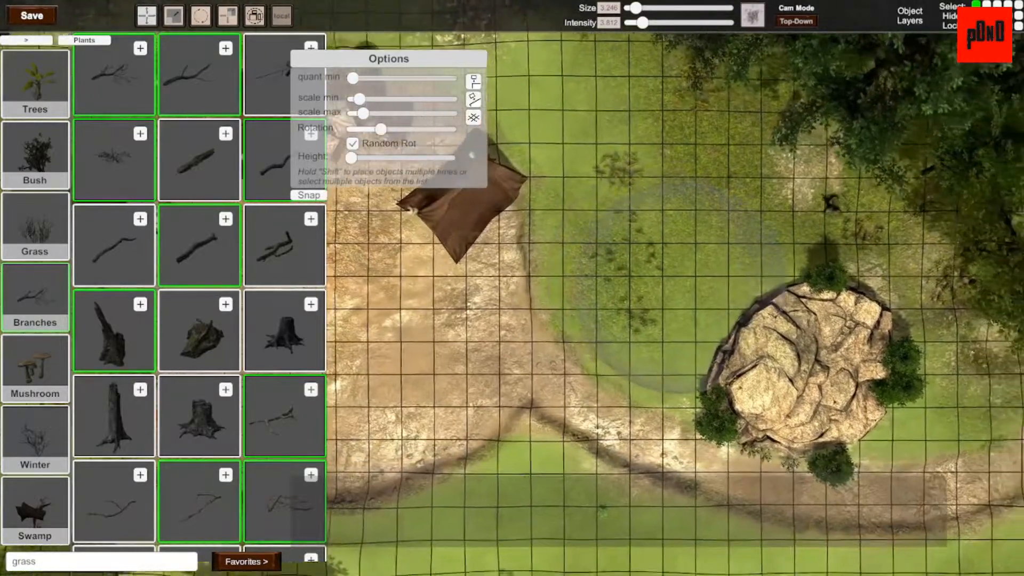
pyautogui.press('t')
pyautogui.moveTo(684, 291)
pyautogui.mouseDown(button='right')
pyautogui.moveTo(648, 283)
pyautogui.moveTo(680, 251)
pyautogui.moveTo(670, 246)
pyautogui.mouseUp(button='right')
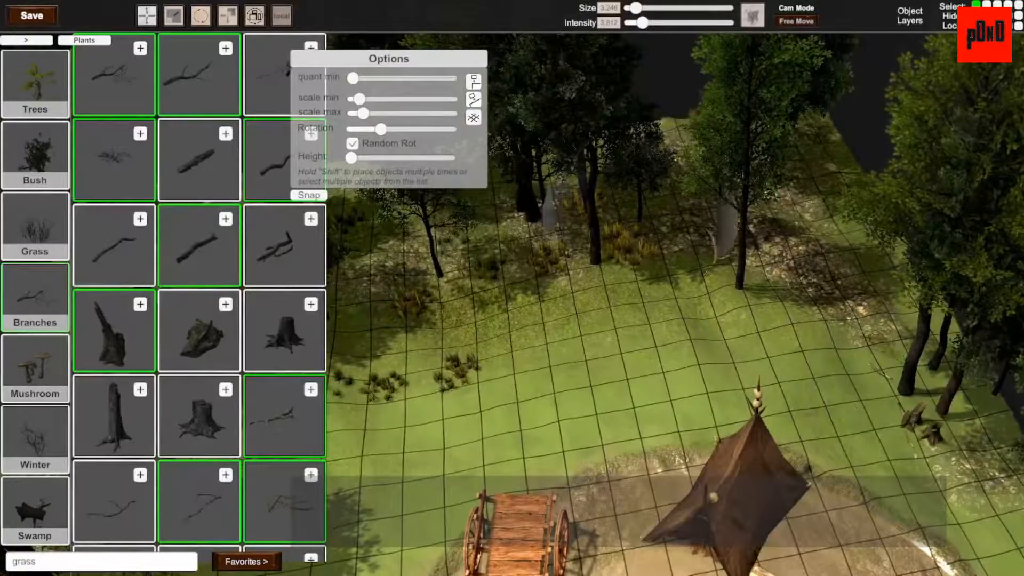
pyautogui.moveTo(888, 342); pyautogui.dragTo(789, 208, button='right')
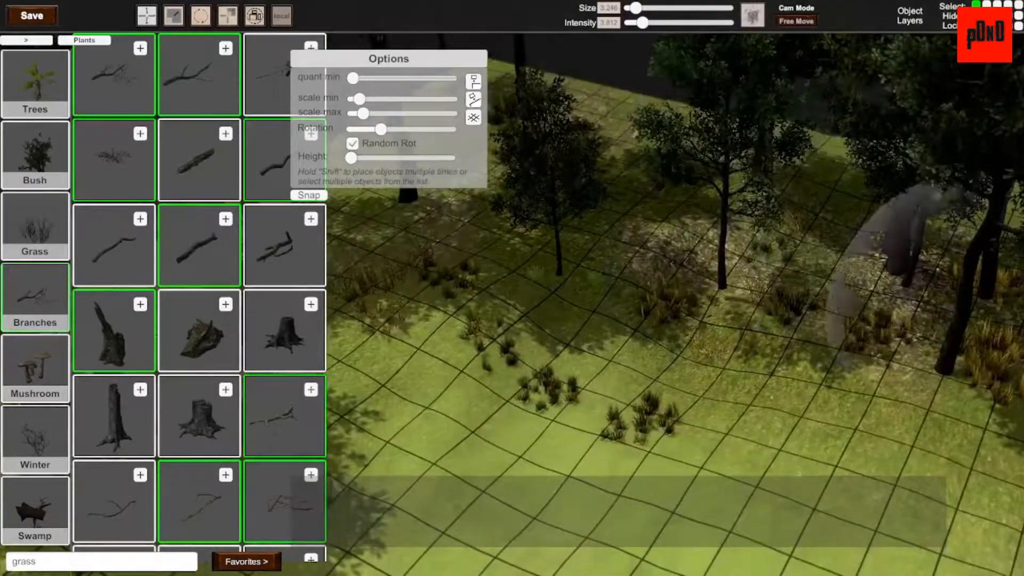
pyautogui.moveTo(567, 310)
pyautogui.mouseDown(button='right')
pyautogui.moveTo(685, 285)
pyautogui.moveTo(704, 266)
pyautogui.moveTo(683, 286)
pyautogui.mouseUp(button='right')
pyautogui.moveTo(562, 267)
pyautogui.mouseDown(button='right')
pyautogui.moveTo(766, 261)
pyautogui.moveTo(683, 256)
pyautogui.mouseUp(button='right')
pyautogui.moveTo(539, 256)
pyautogui.mouseDown(button='right')
pyautogui.moveTo(666, 304)
pyautogui.moveTo(675, 288)
pyautogui.moveTo(667, 266)
pyautogui.moveTo(694, 270)
pyautogui.mouseUp(button='right')
pyautogui.moveTo(864, 301); pyautogui.dragTo(1008, 347)
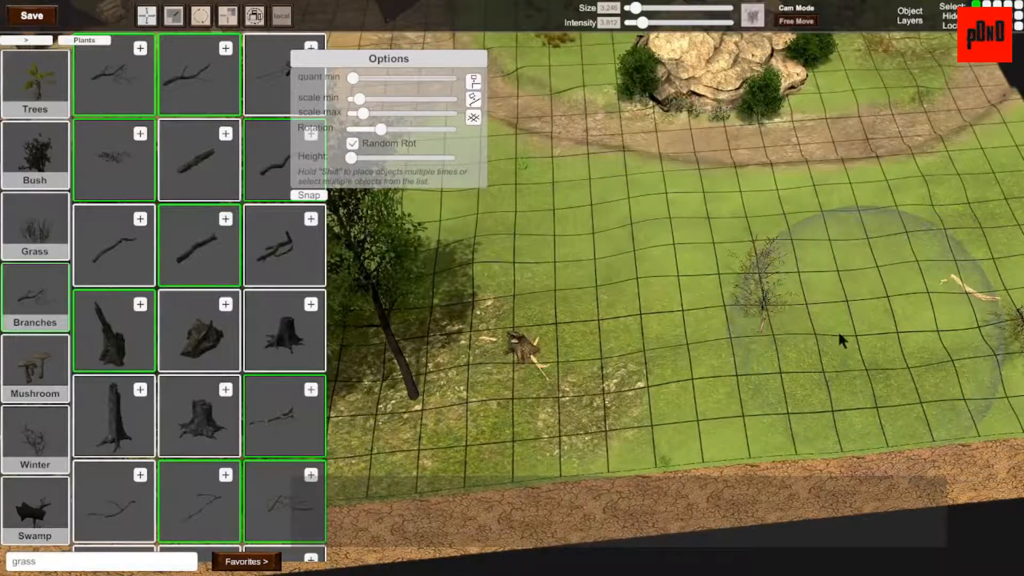
# - Place the tall broken stump and the smaller tree stumps individually across the meadow, raising the maximum scale slightly
pyautogui.click(127, 350)
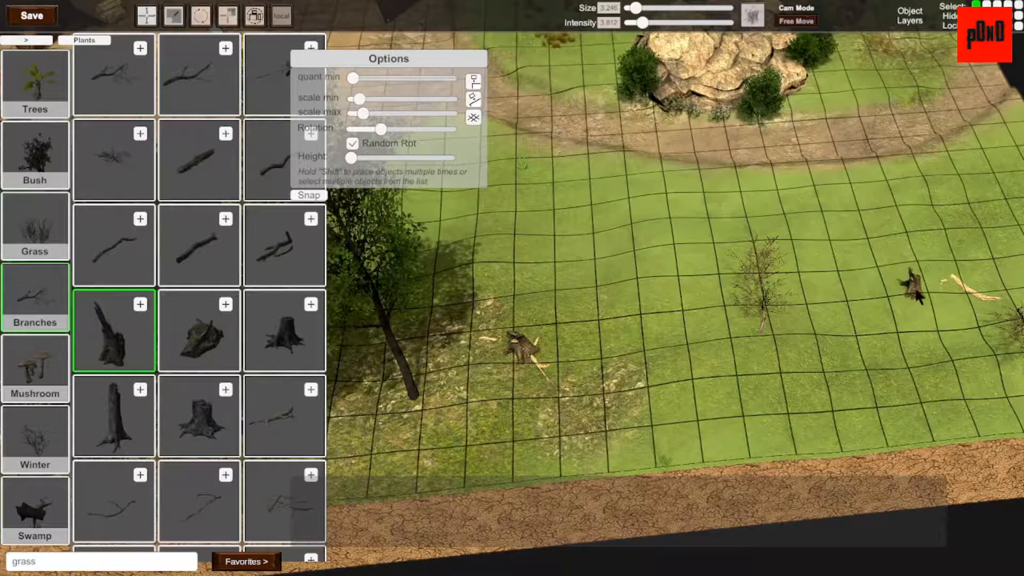
pyautogui.keyDown('shift'); pyautogui.click(196, 416); pyautogui.keyUp('shift')
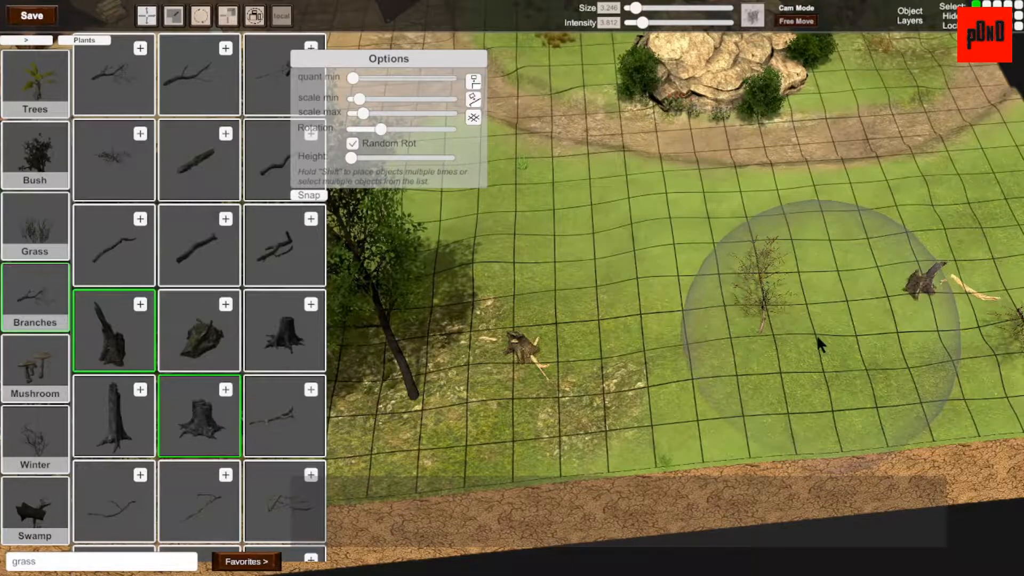
pyautogui.click(218, 398)
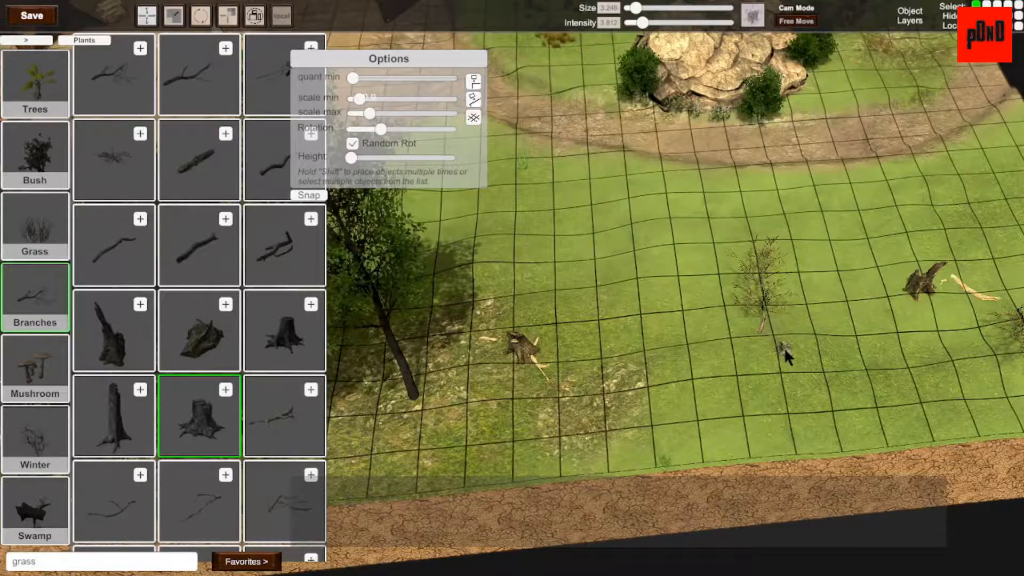
pyautogui.click(288, 334)
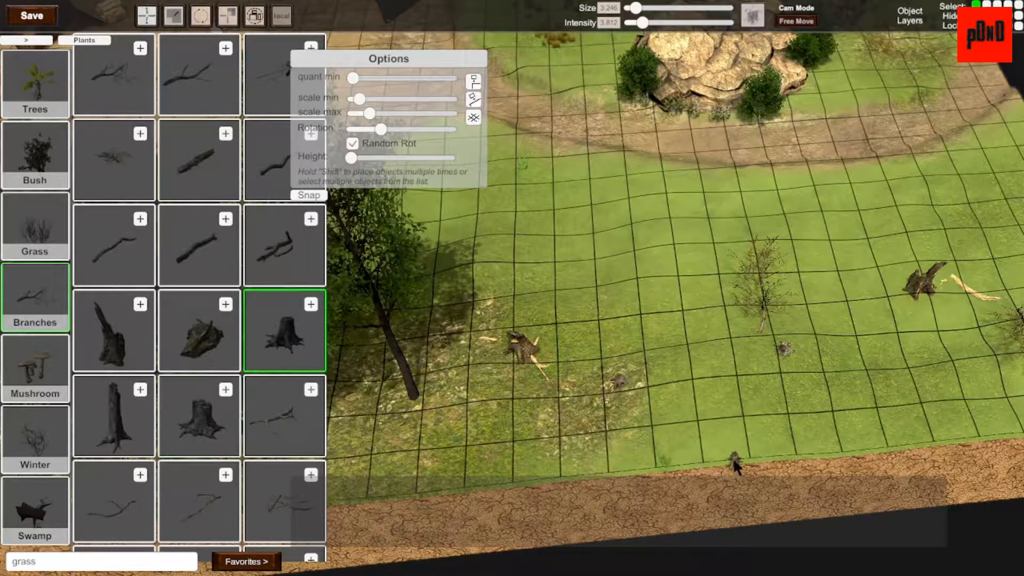
# - Review the camp layout from a top-down view with the interface hidden, from the rocks to the forest edge
pyautogui.press('w')
pyautogui.press('s')
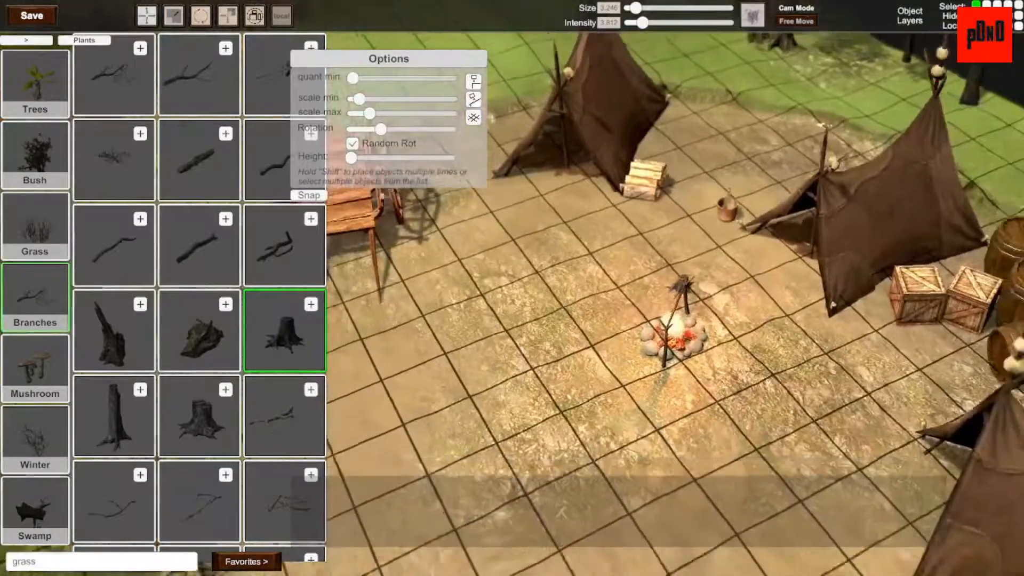
pyautogui.press('c')
pyautogui.scroll(-2, 658, 283)
pyautogui.scroll(-4, 658, 282)
pyautogui.press('a')
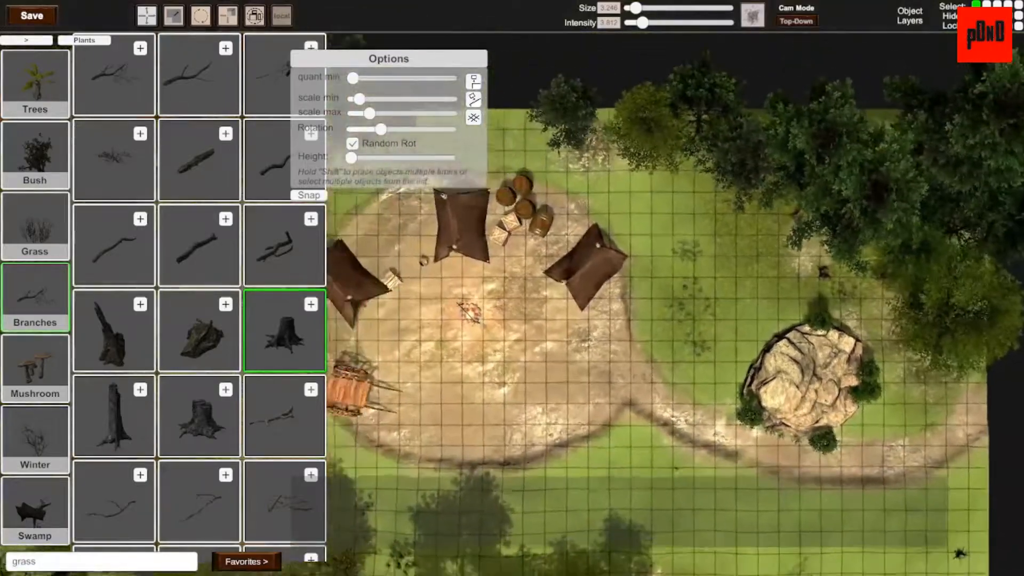
pyautogui.press('s')
pyautogui.press('w')
pyautogui.press('Tab')
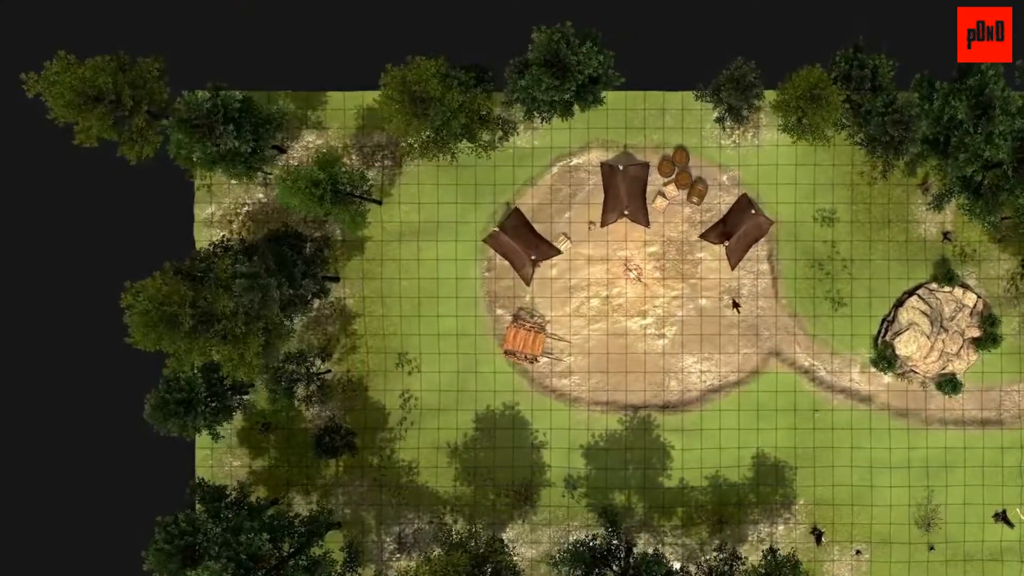
pyautogui.press('a')
pyautogui.press('s')
pyautogui.press('w')
pyautogui.press('s')
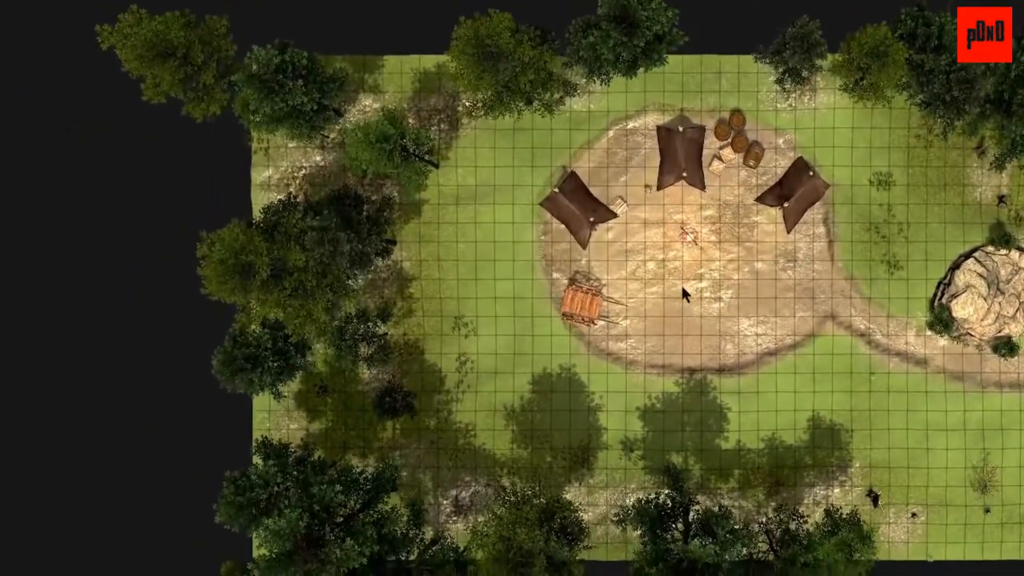
# - Bring back the interface and place a small tree stump on the grass between the cart and the forest
pyautogui.press('Tab')
pyautogui.click(491, 303)
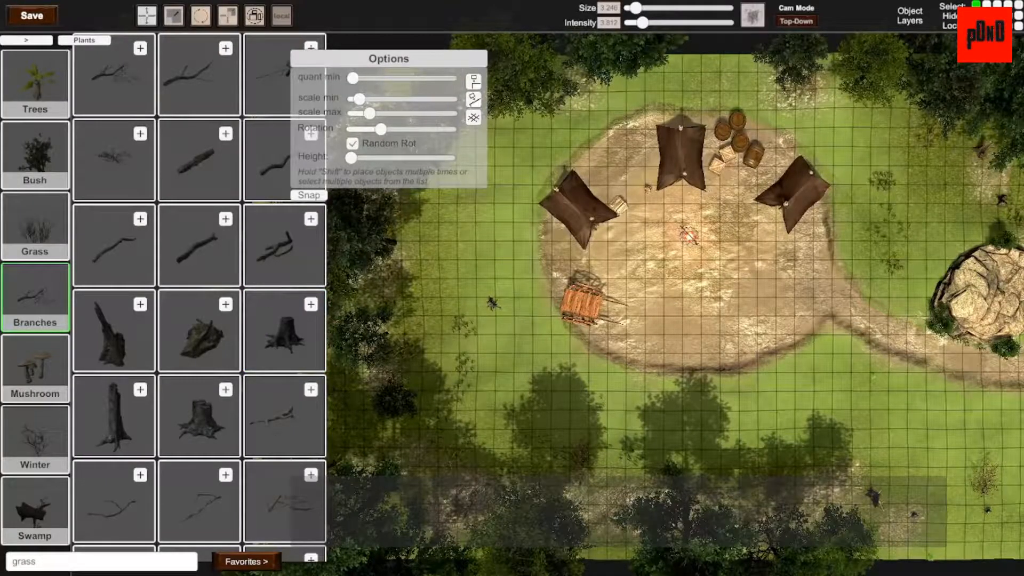
pyautogui.press('Tab')
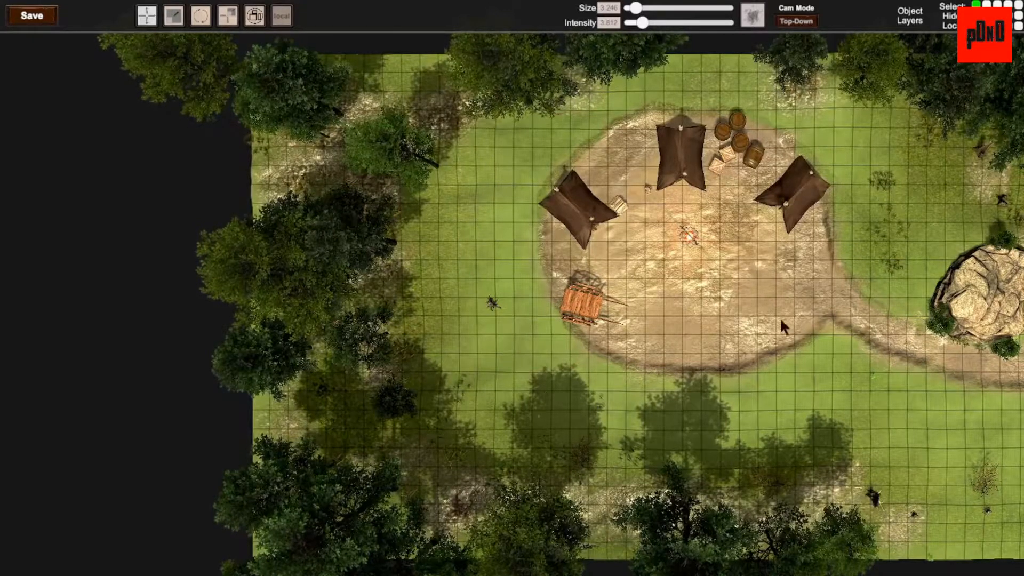
# - Hide the grid overlay on the terrain while viewing the camp from above
pyautogui.moveTo(763, 312); pyautogui.dragTo(267, 280, button='right')
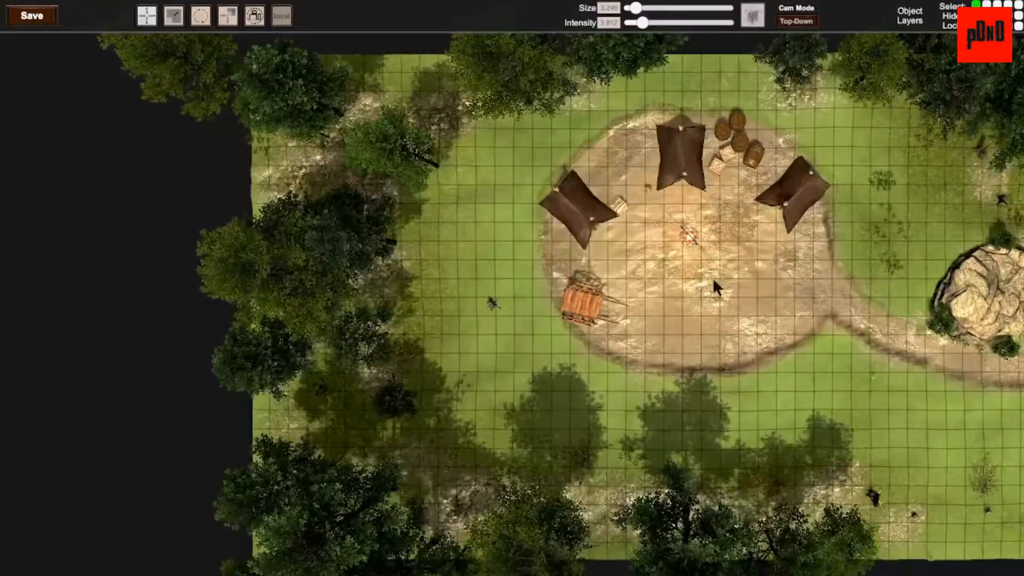
pyautogui.scroll(5, 751, 275)
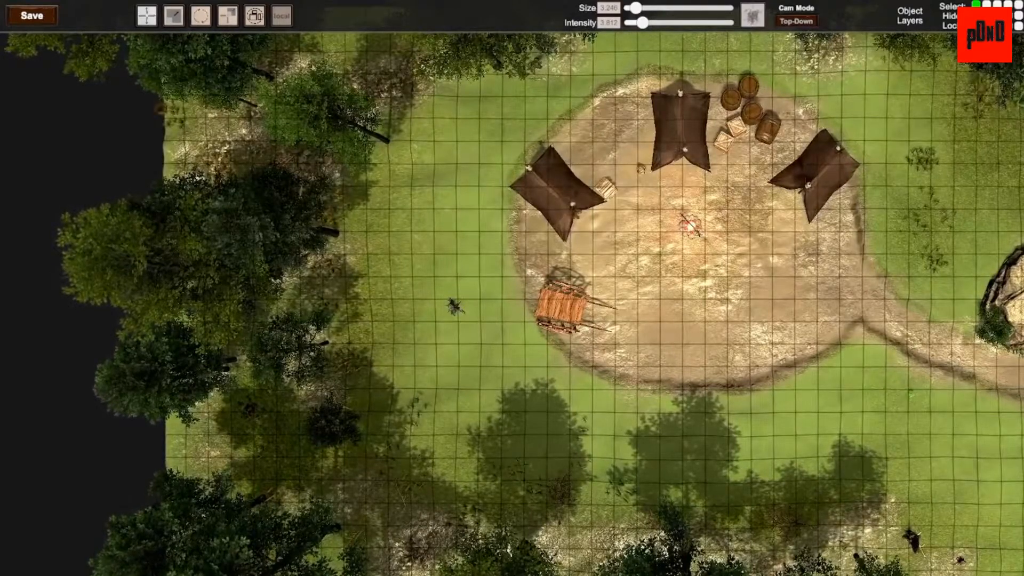
pyautogui.press('g')
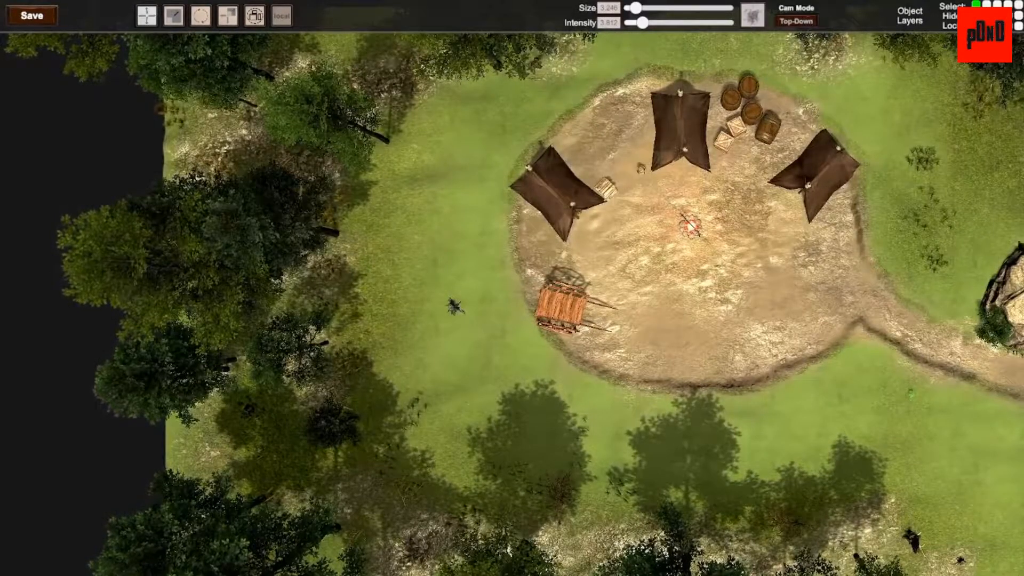
# - Raise the blue component of the sun color slightly to give the camp a cooler, more purple light
pyautogui.click(936, 260)
pyautogui.press('Tab')
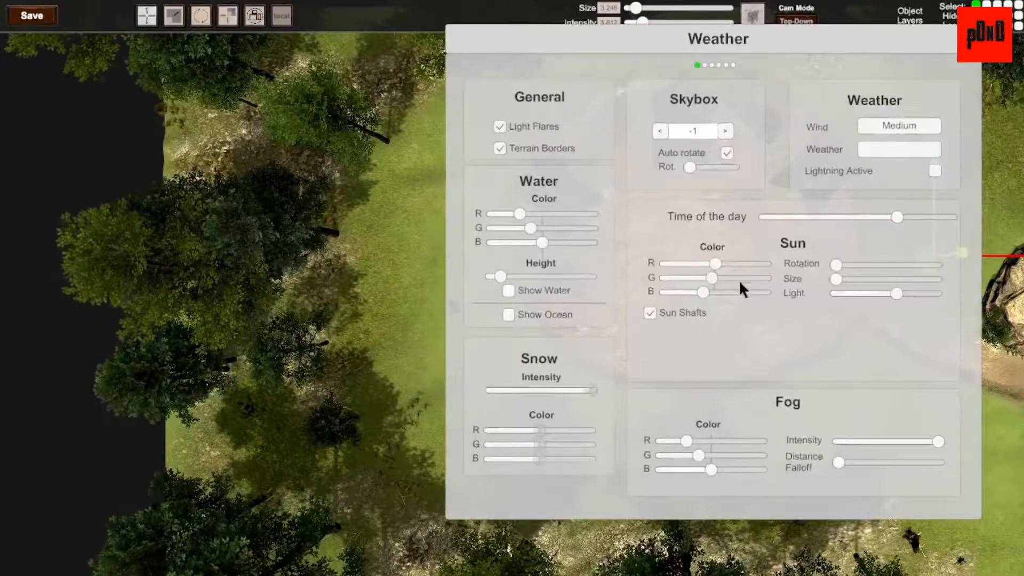
pyautogui.moveTo(706, 293); pyautogui.dragTo(720, 294)
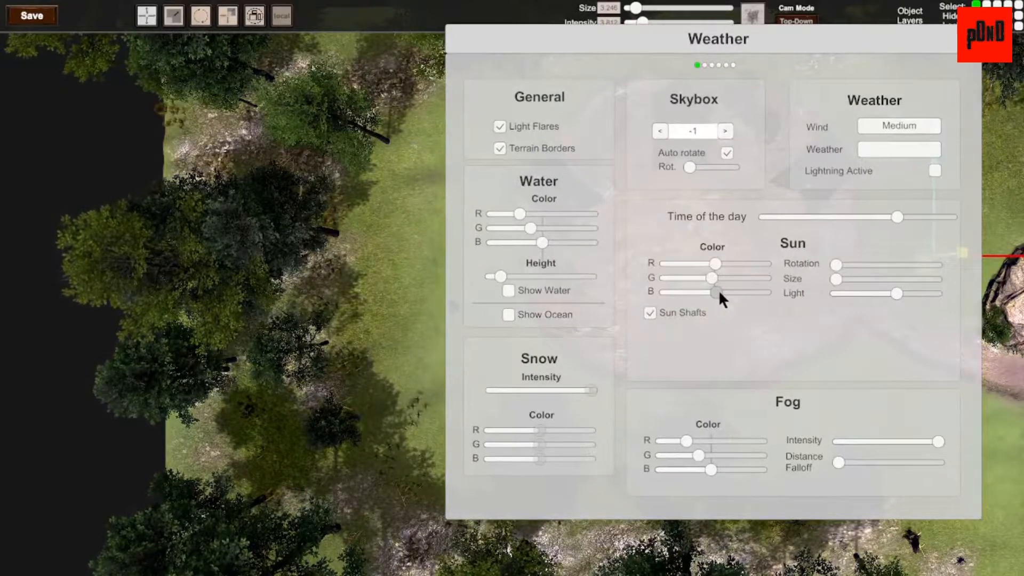
pyautogui.press('Tab')
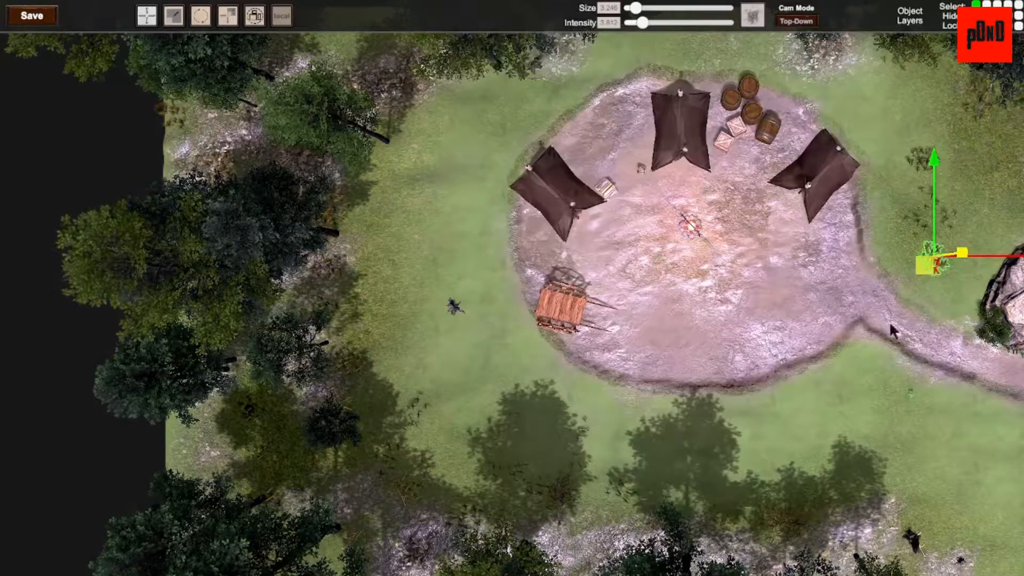
pyautogui.press('d')
pyautogui.press('w')
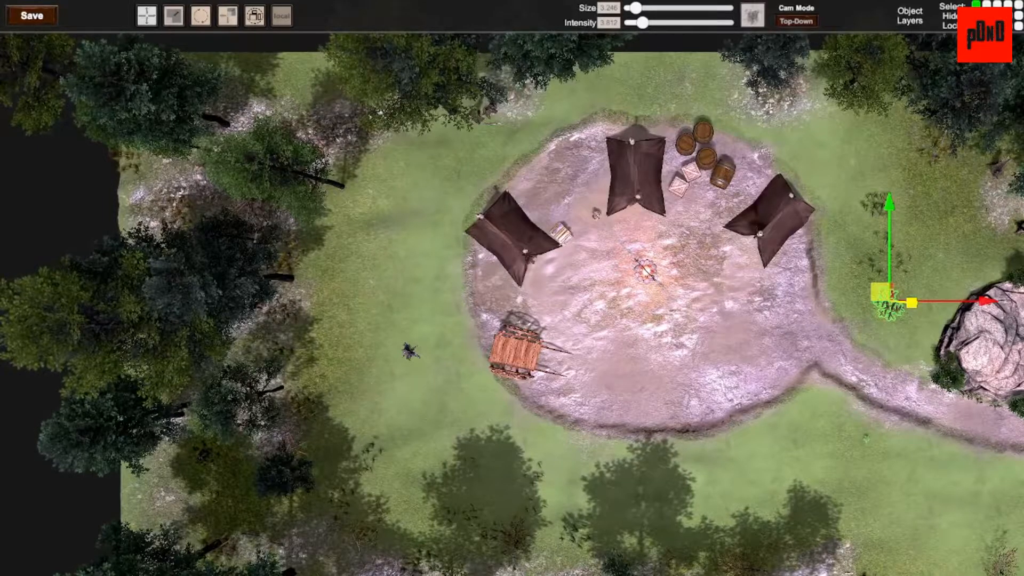
# - Increase the sun rotation slightly so the tree shadows fall at a different angle across the meadow
pyautogui.press('F4')
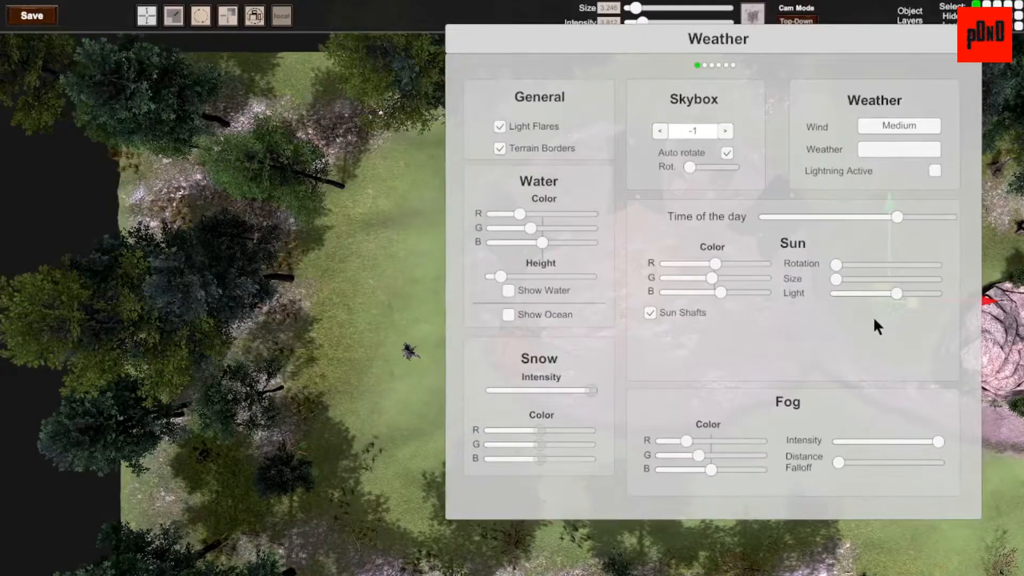
pyautogui.moveTo(842, 262); pyautogui.dragTo(853, 262)
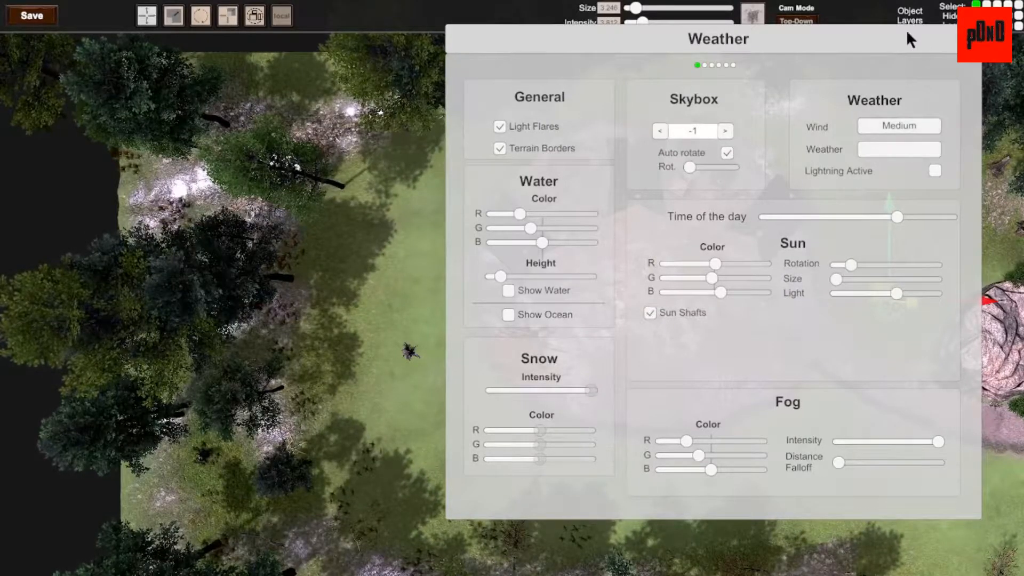
pyautogui.moveTo(906, 32); pyautogui.dragTo(1022, 42)
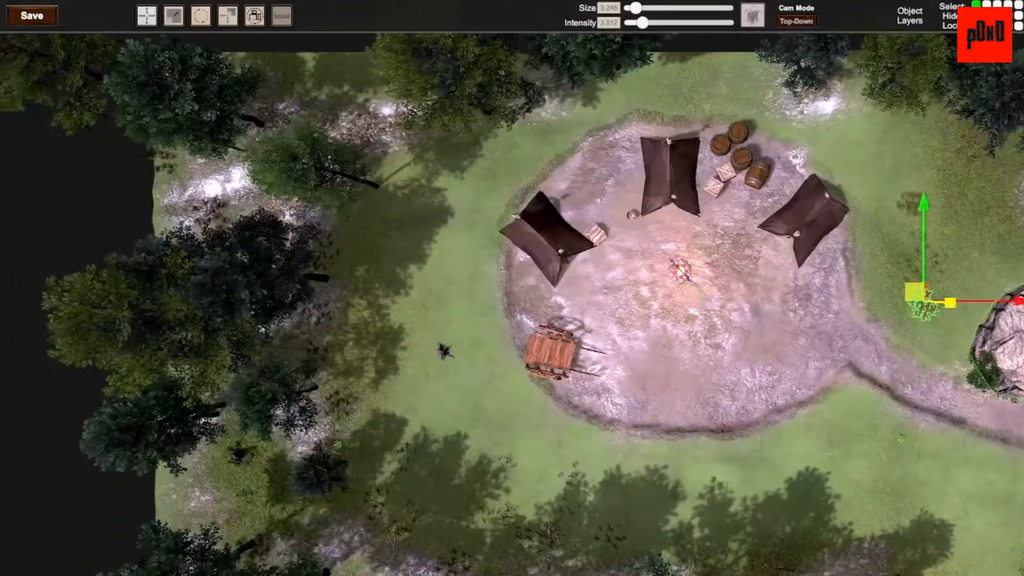
pyautogui.moveTo(716, 315); pyautogui.dragTo(680, 289, button='middle')
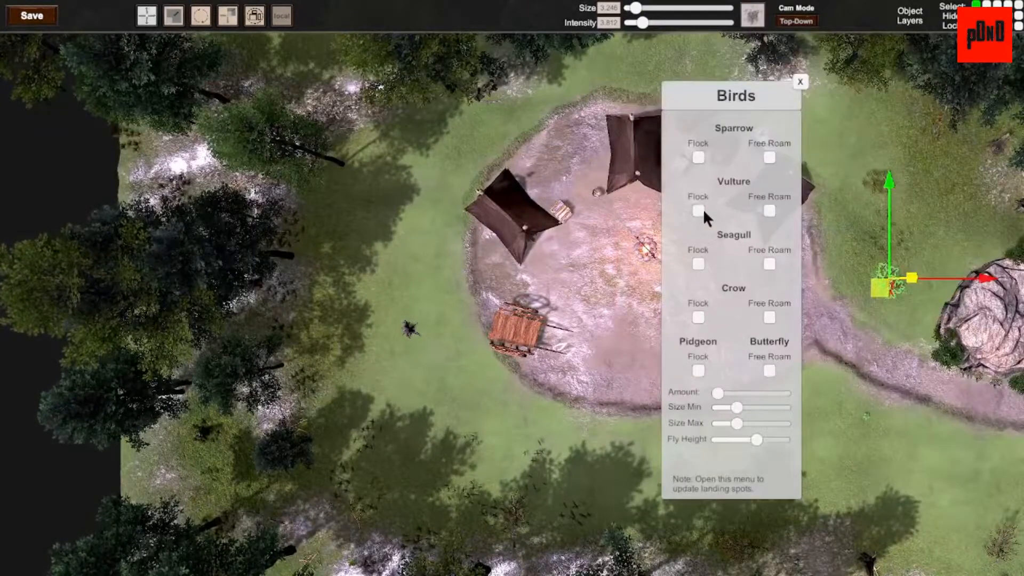
# - Enable free-roaming sparrows and butterflies over the camp, and view the map with the interface hidden
pyautogui.click(764, 156)
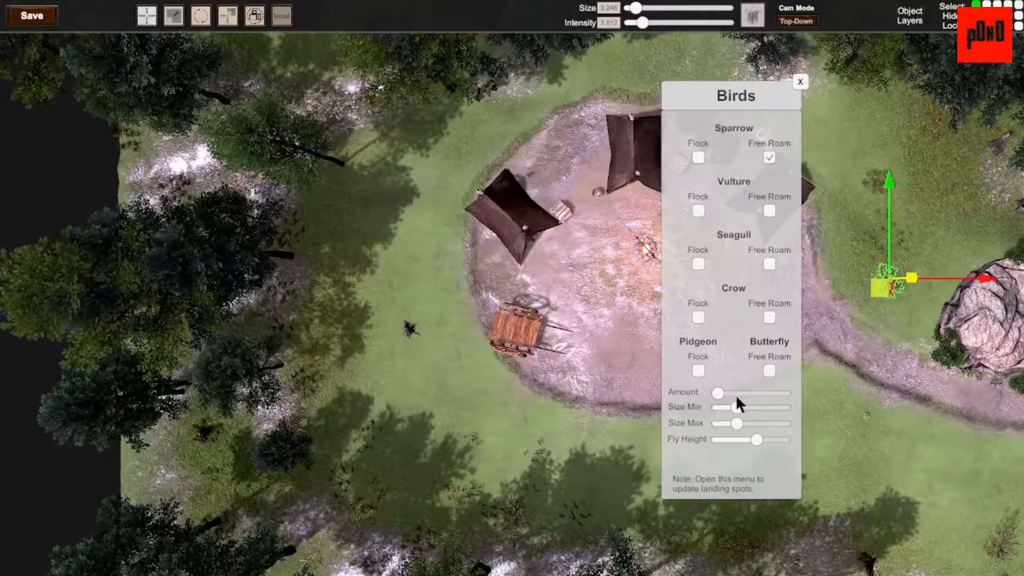
pyautogui.click(769, 370)
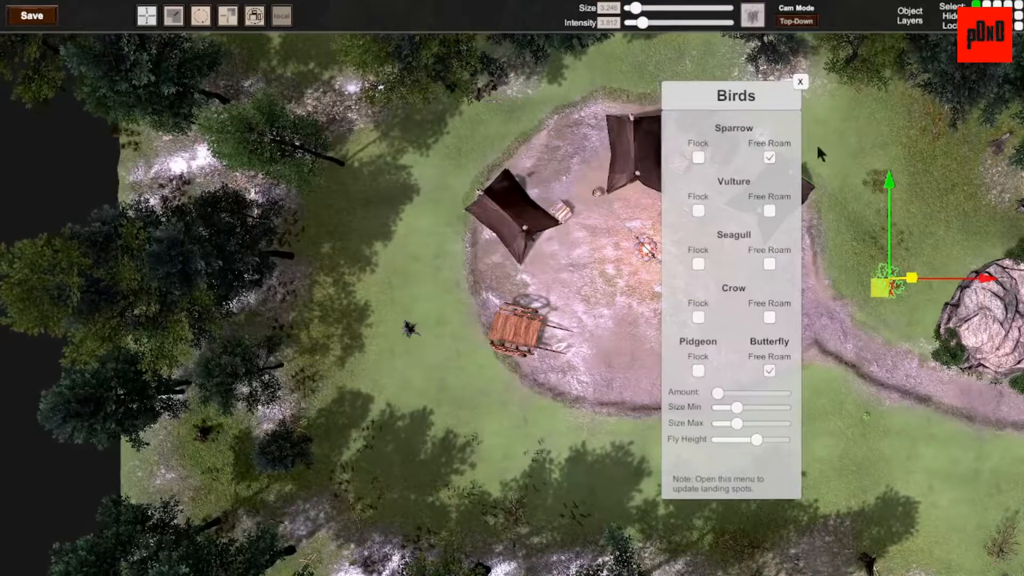
pyautogui.click(803, 82)
pyautogui.press('Tab')
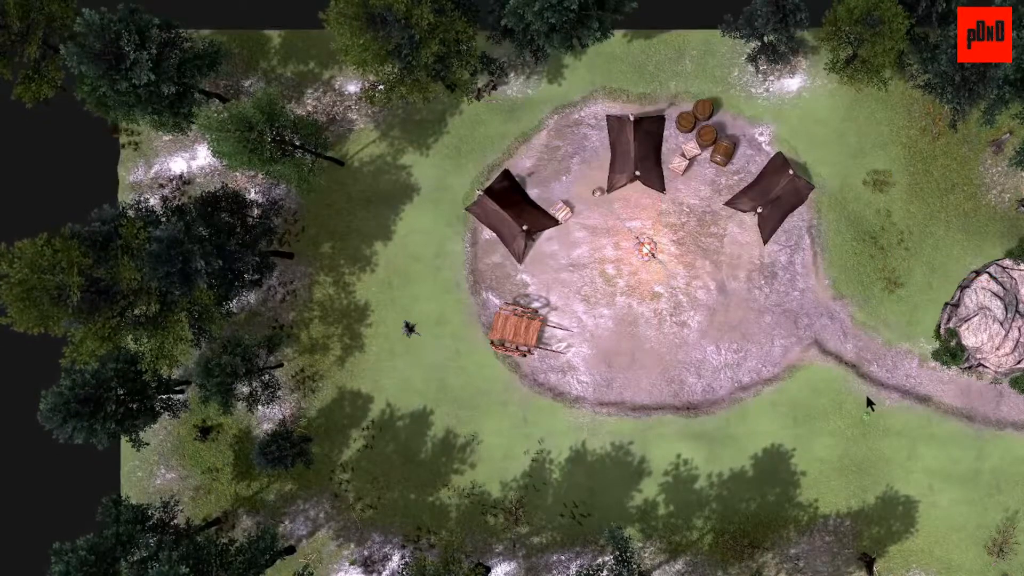
pyautogui.moveTo(867, 397); pyautogui.dragTo(889, 328, button='middle')
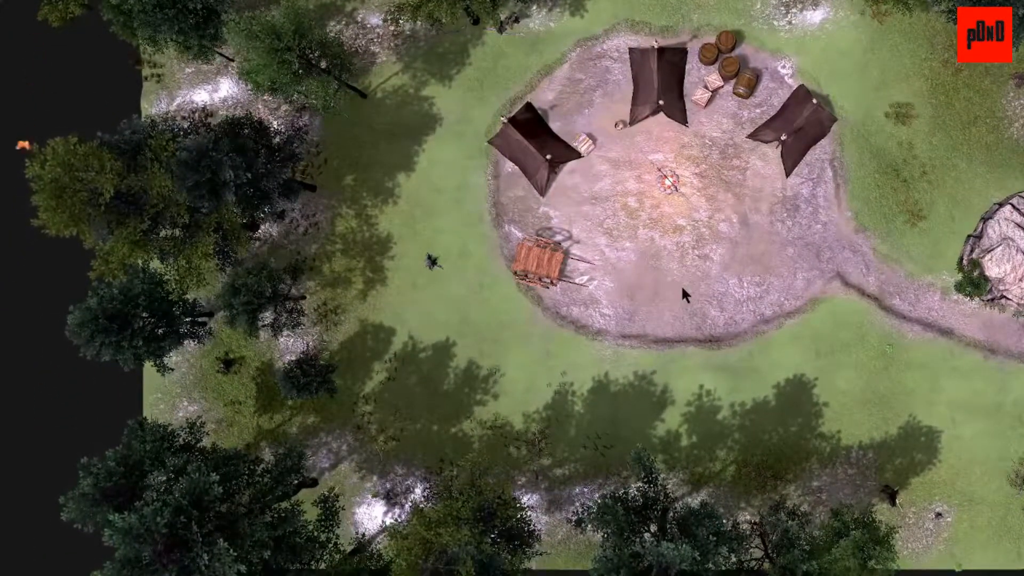
# - Lower the fly height of the birds and butterflies substantially, and check them above the camp without the interface
pyautogui.press('Tab')
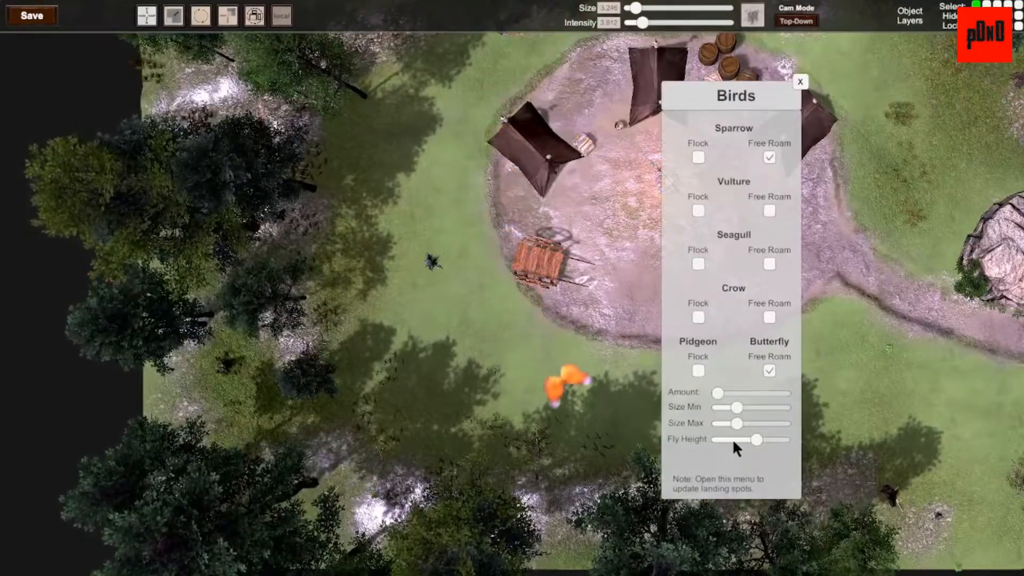
pyautogui.moveTo(757, 438); pyautogui.dragTo(725, 437)
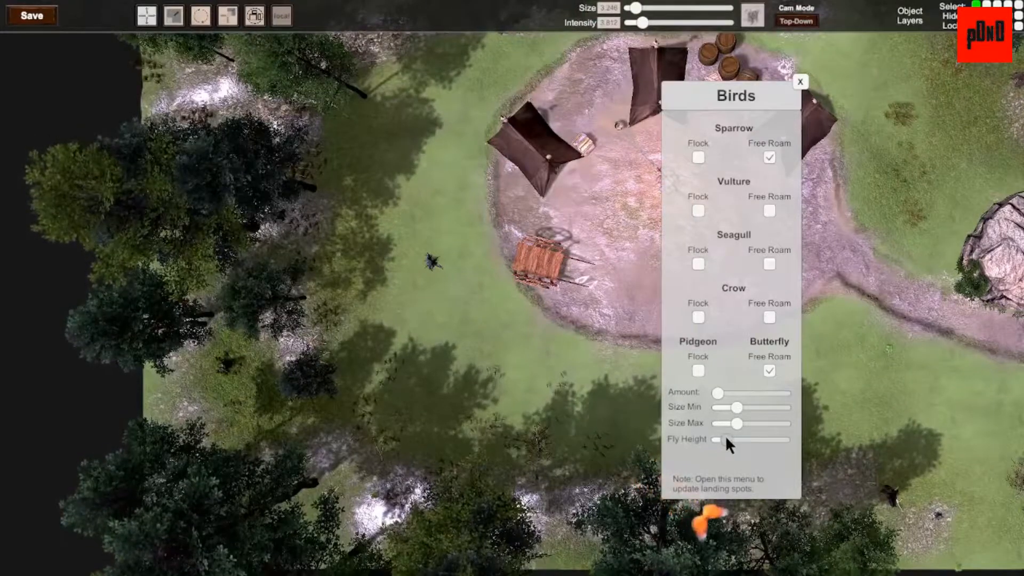
pyautogui.click(800, 81)
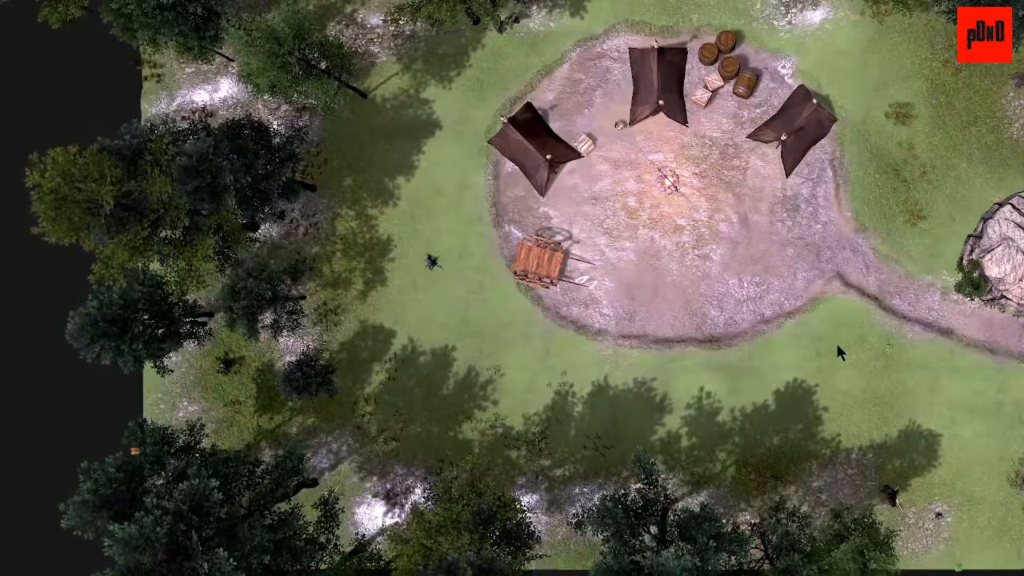
pyautogui.press('w')
pyautogui.scroll(1, 837, 343)
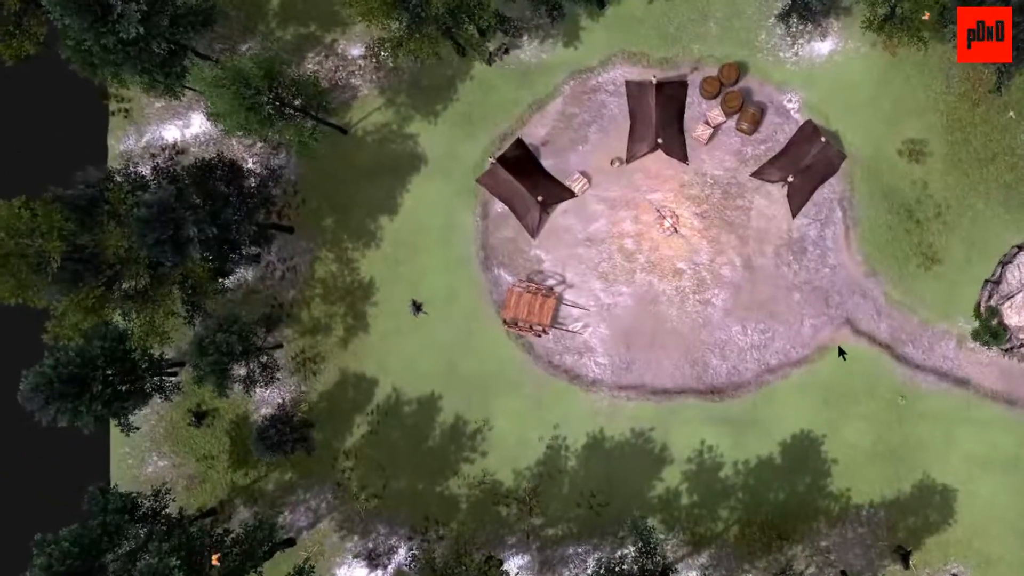
# - Reduce the blue component of the sun color slightly for warmer light, and view the camp with the interface hidden
pyautogui.press('Escape')
pyautogui.press('Tab')
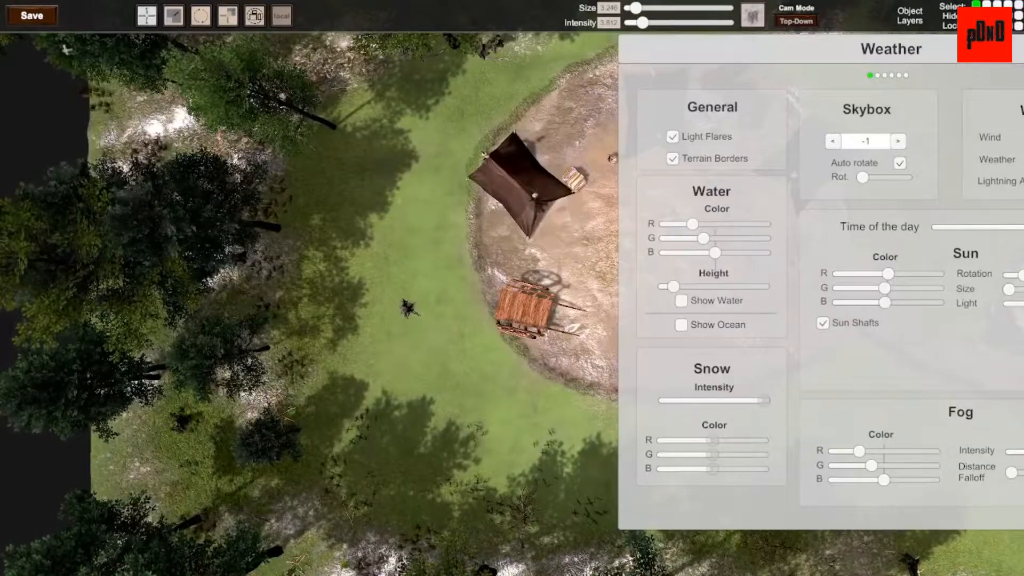
pyautogui.press('Tab')
pyautogui.press('s')
pyautogui.press('w')
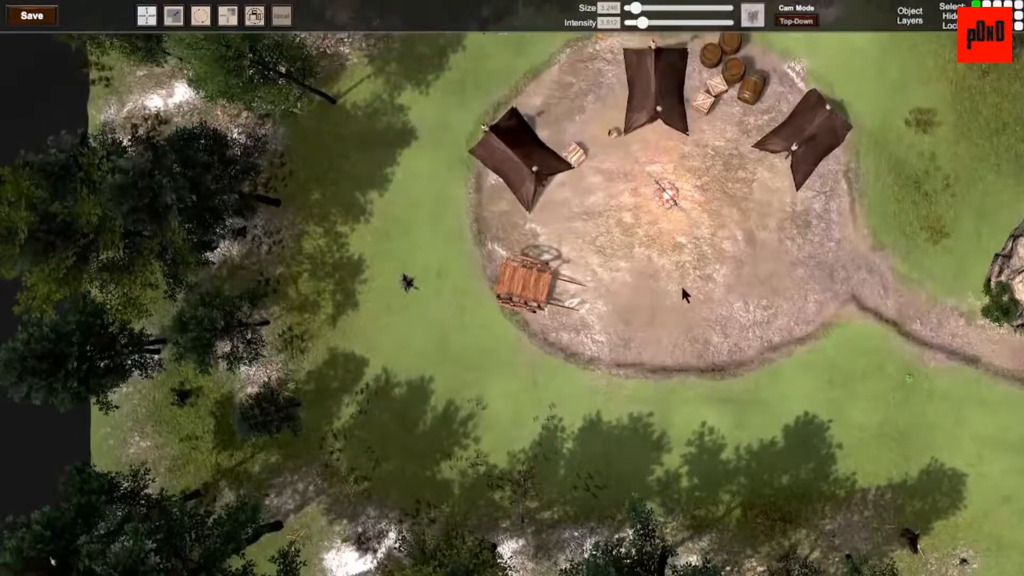
pyautogui.press('Escape')
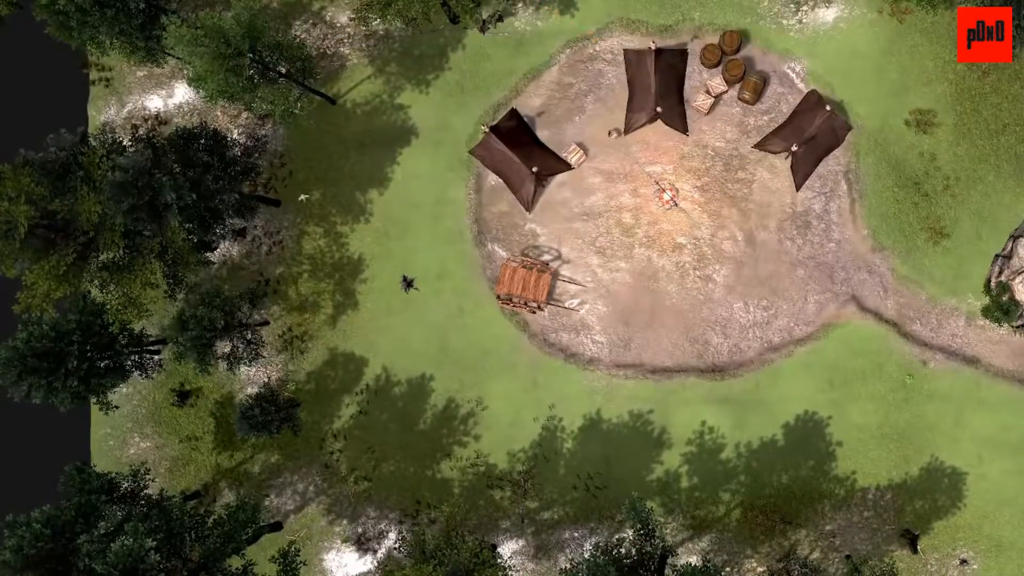